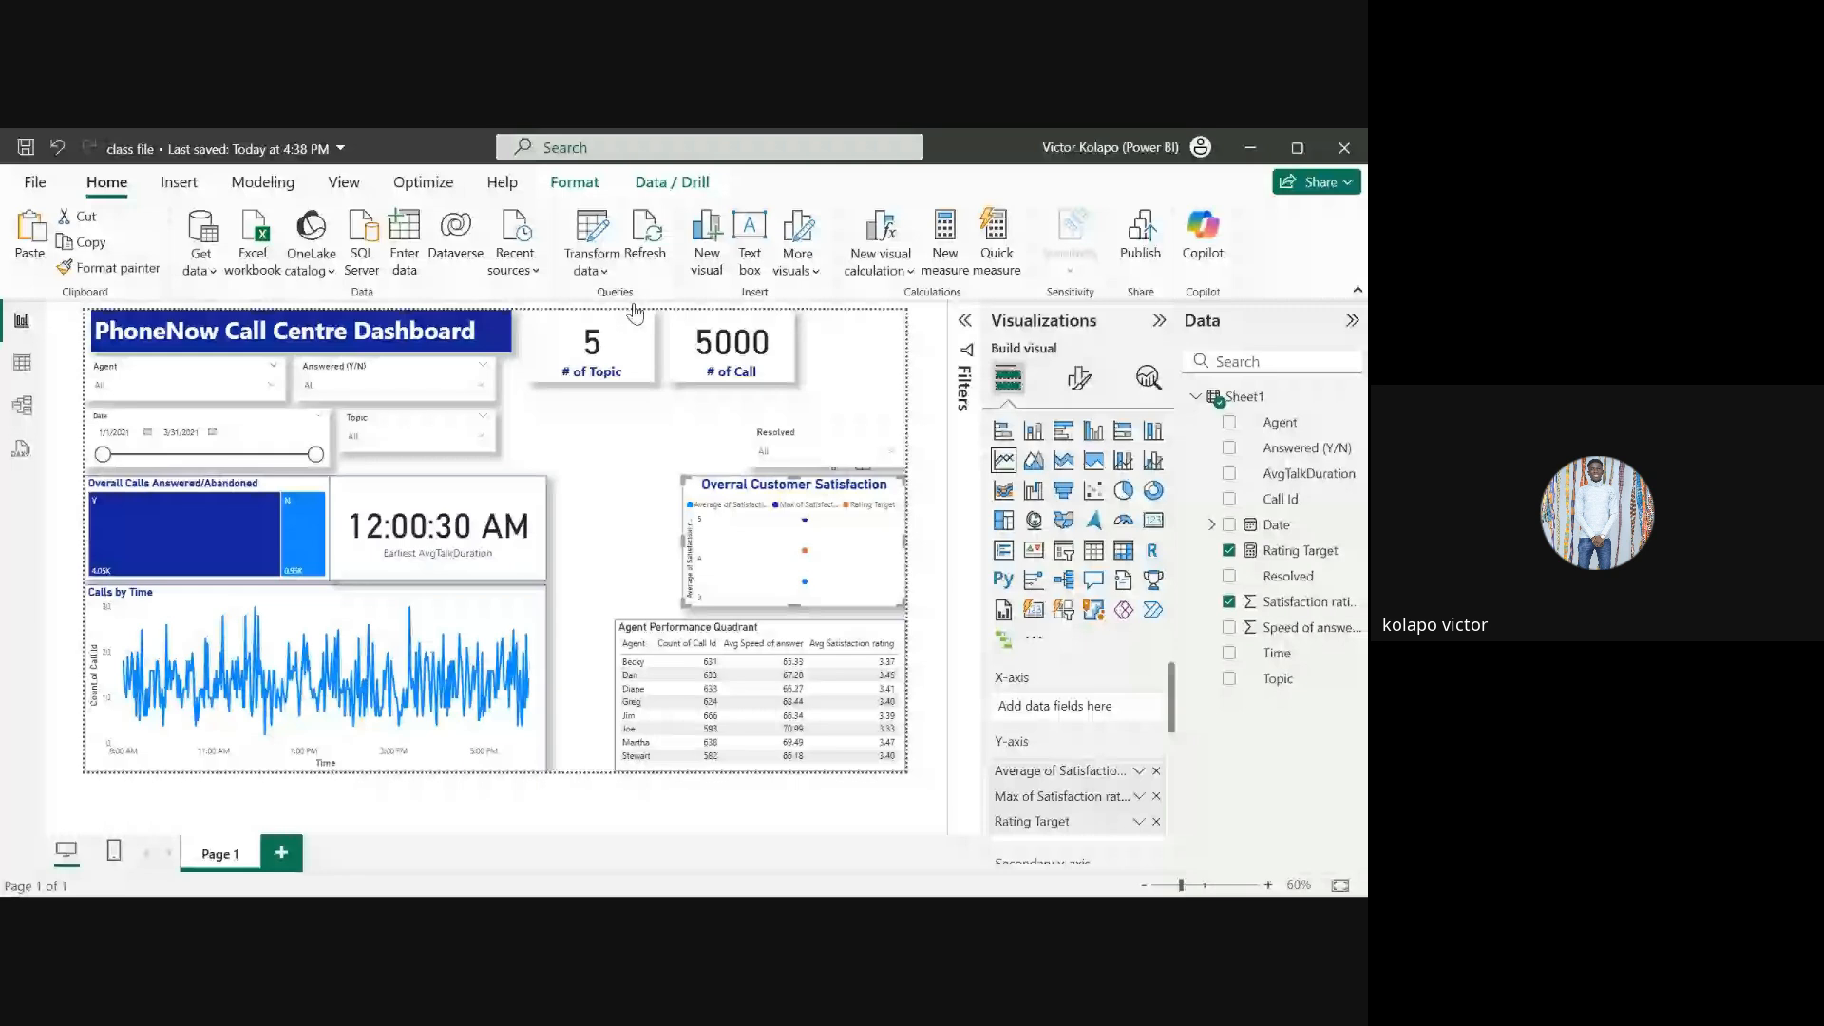
Step: Undo the last change to the Overall Customer Satisfaction visual
key("ctrl+z")
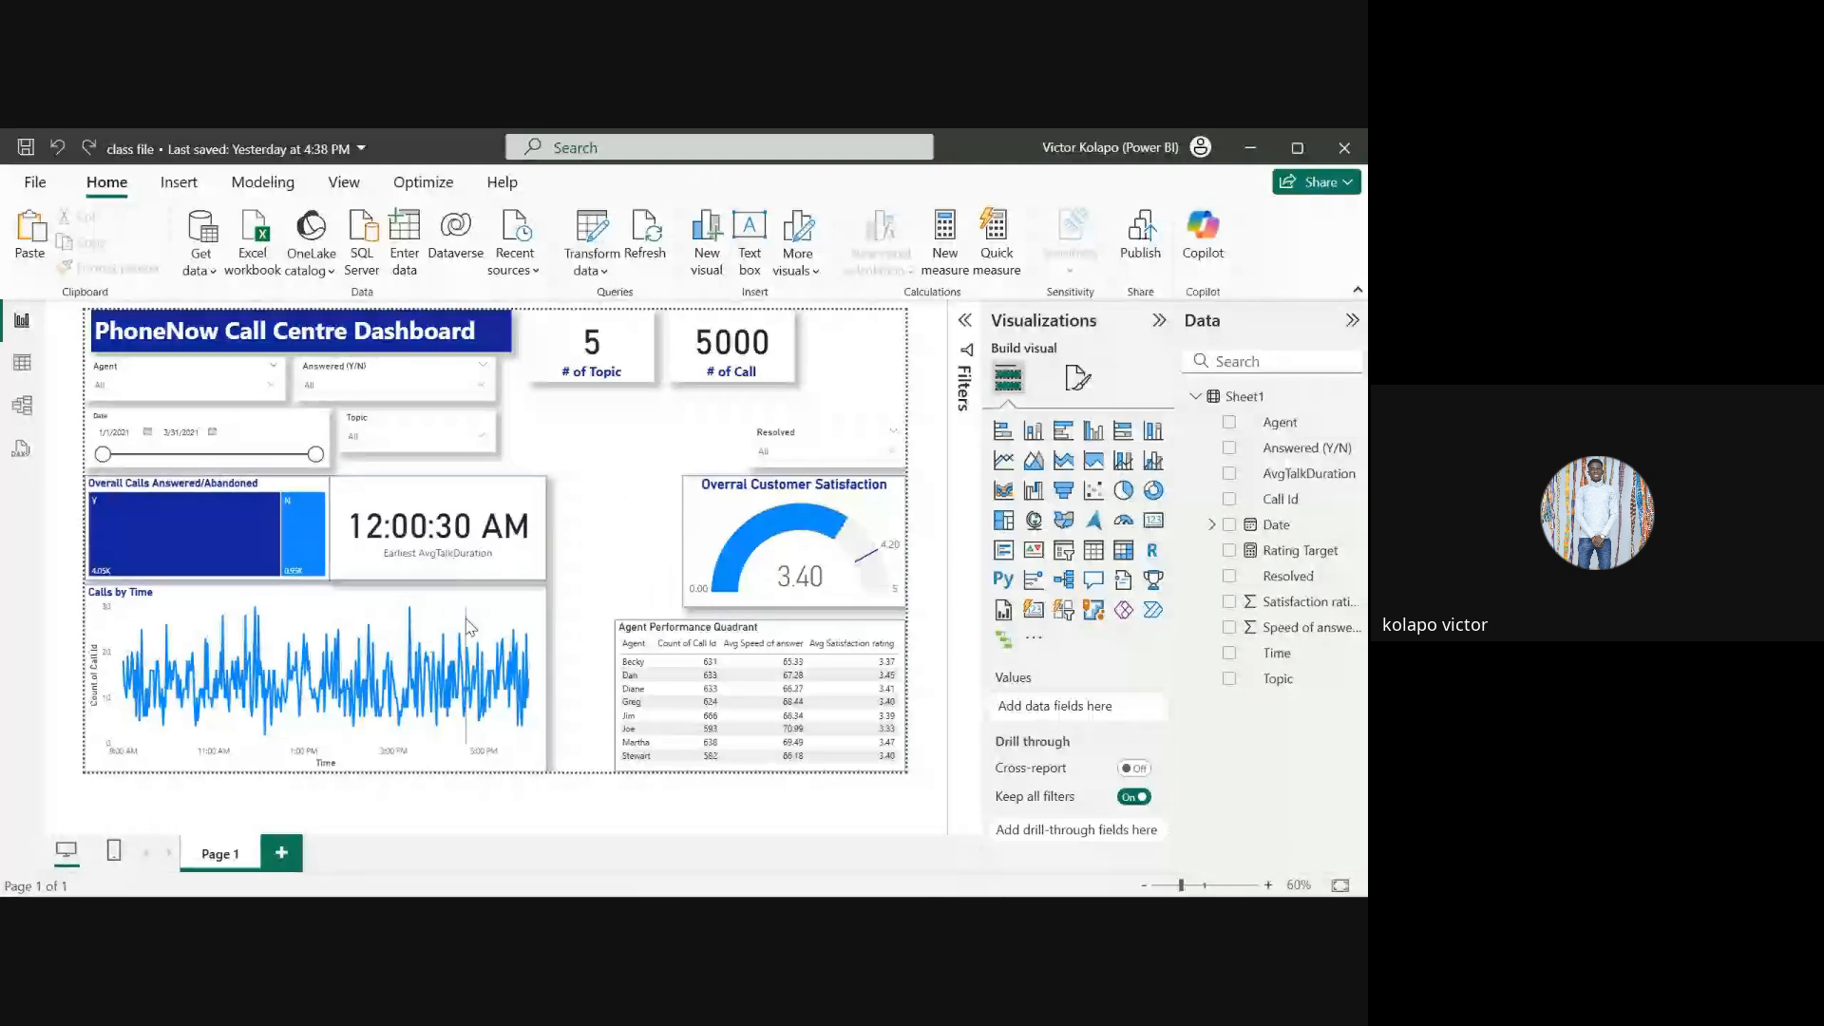
Step: Try switching the Calls by Time line chart to a stacked bar chart, then undo the change
mouse_move(472, 606)
left_click(481, 606)
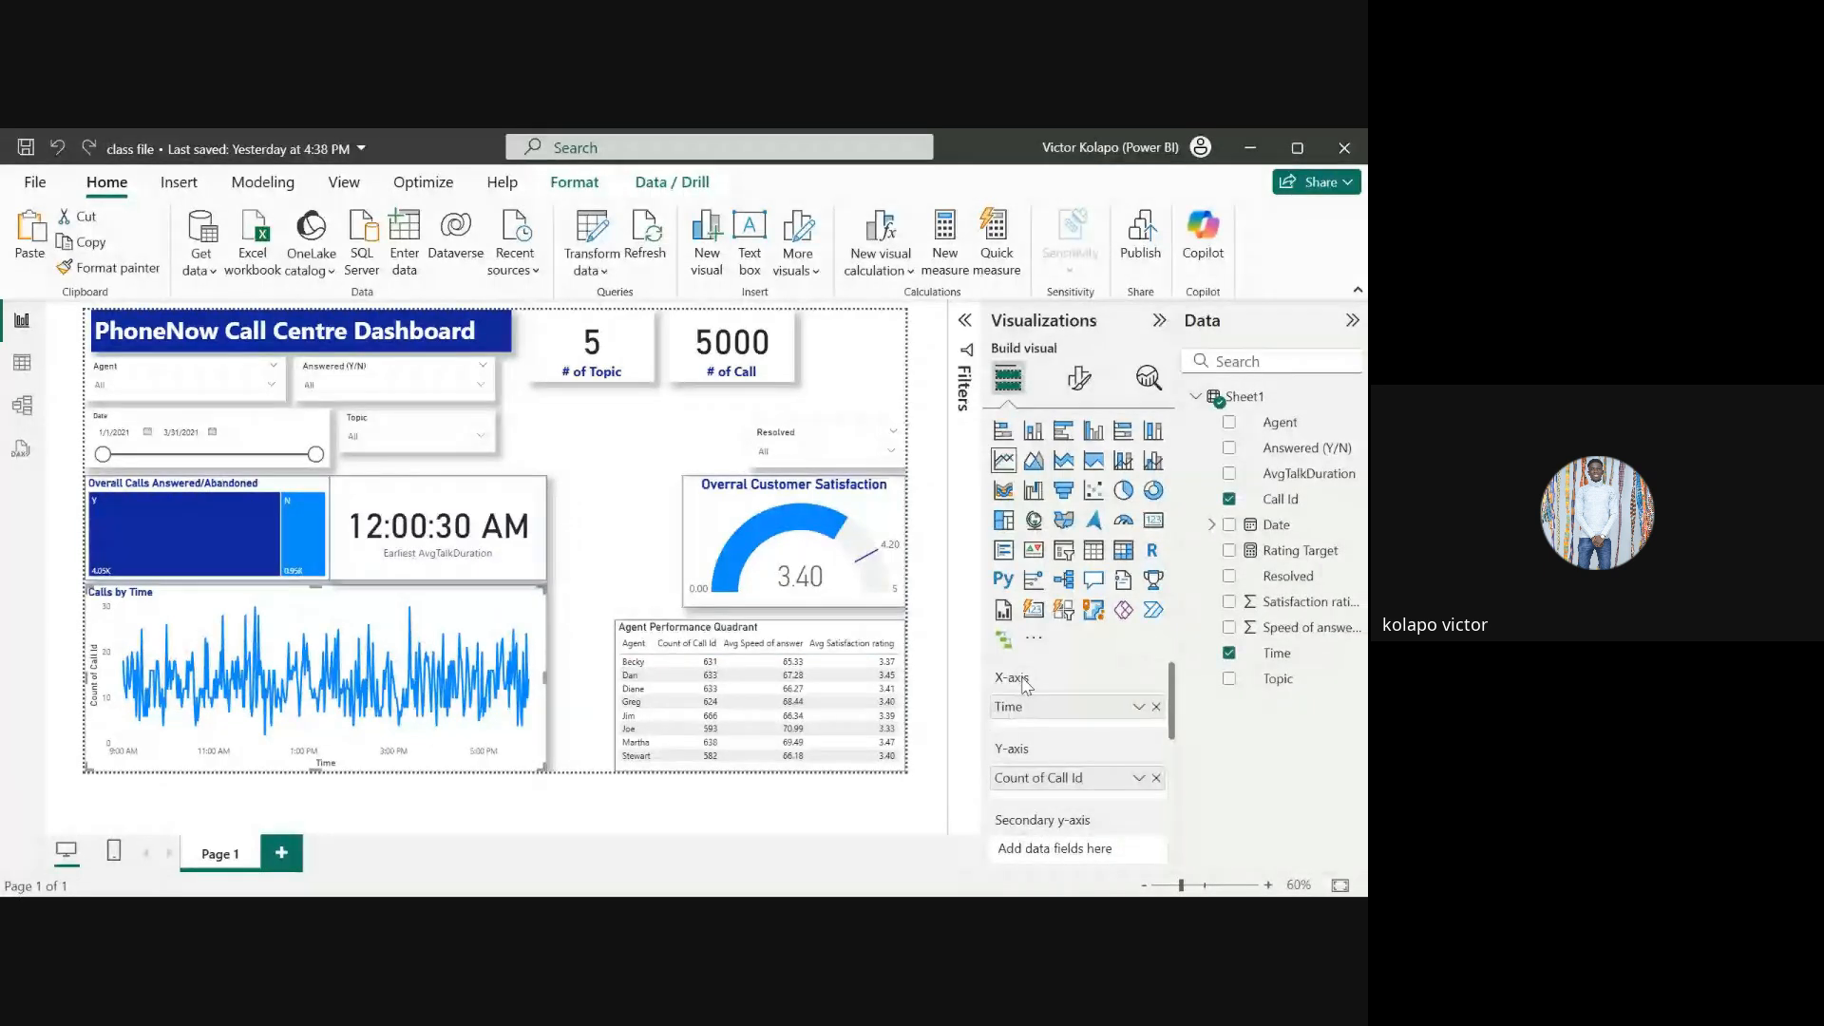
left_click(1002, 434)
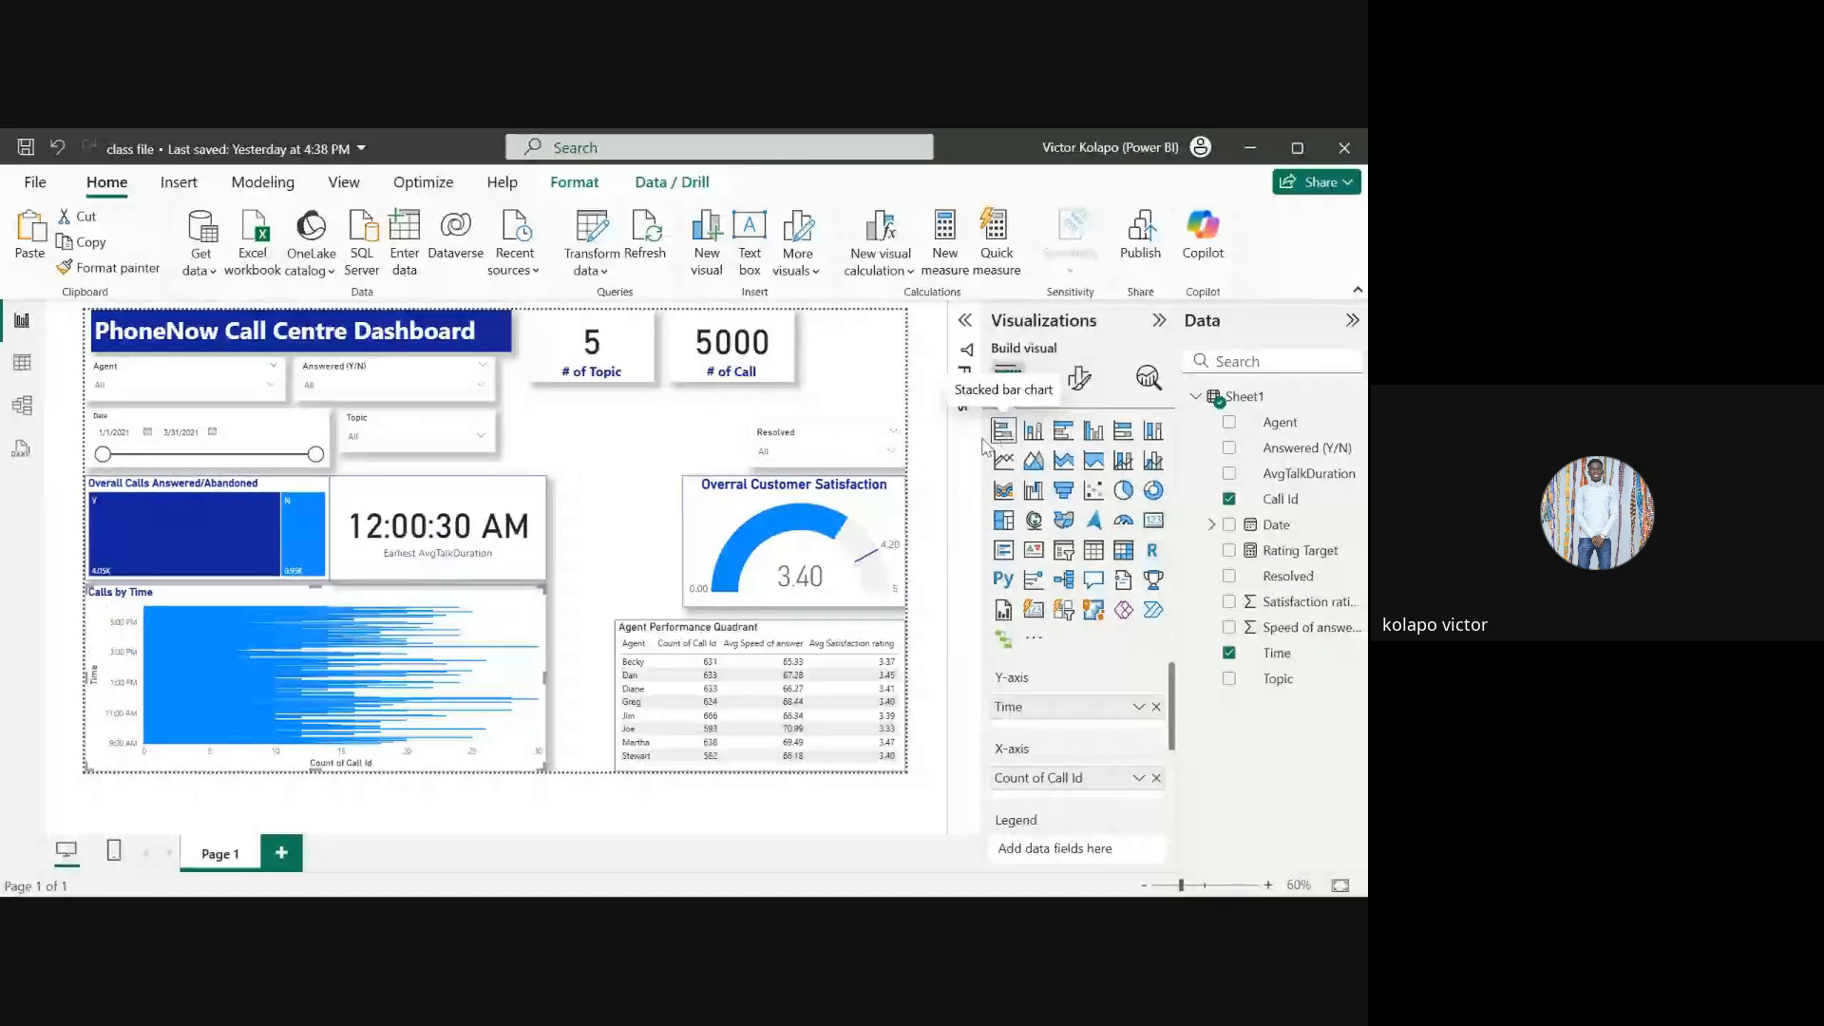
left_click(572, 512)
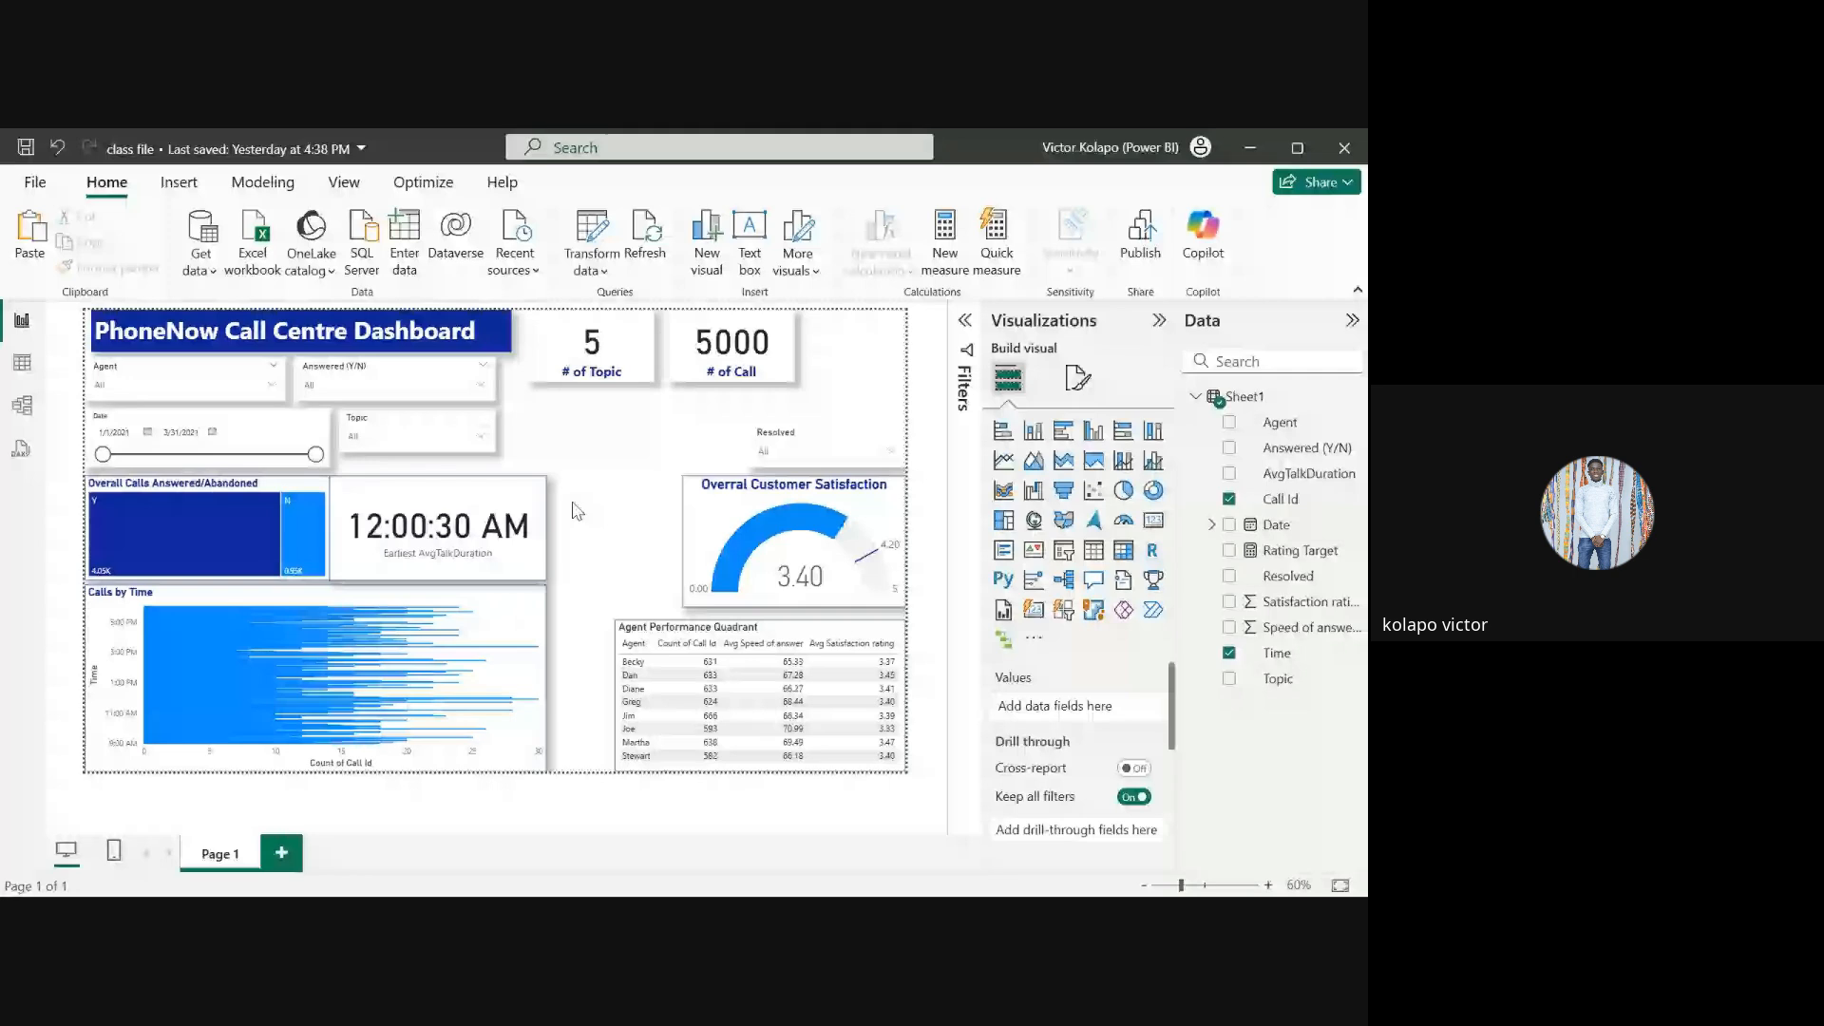
key("ctrl+z")
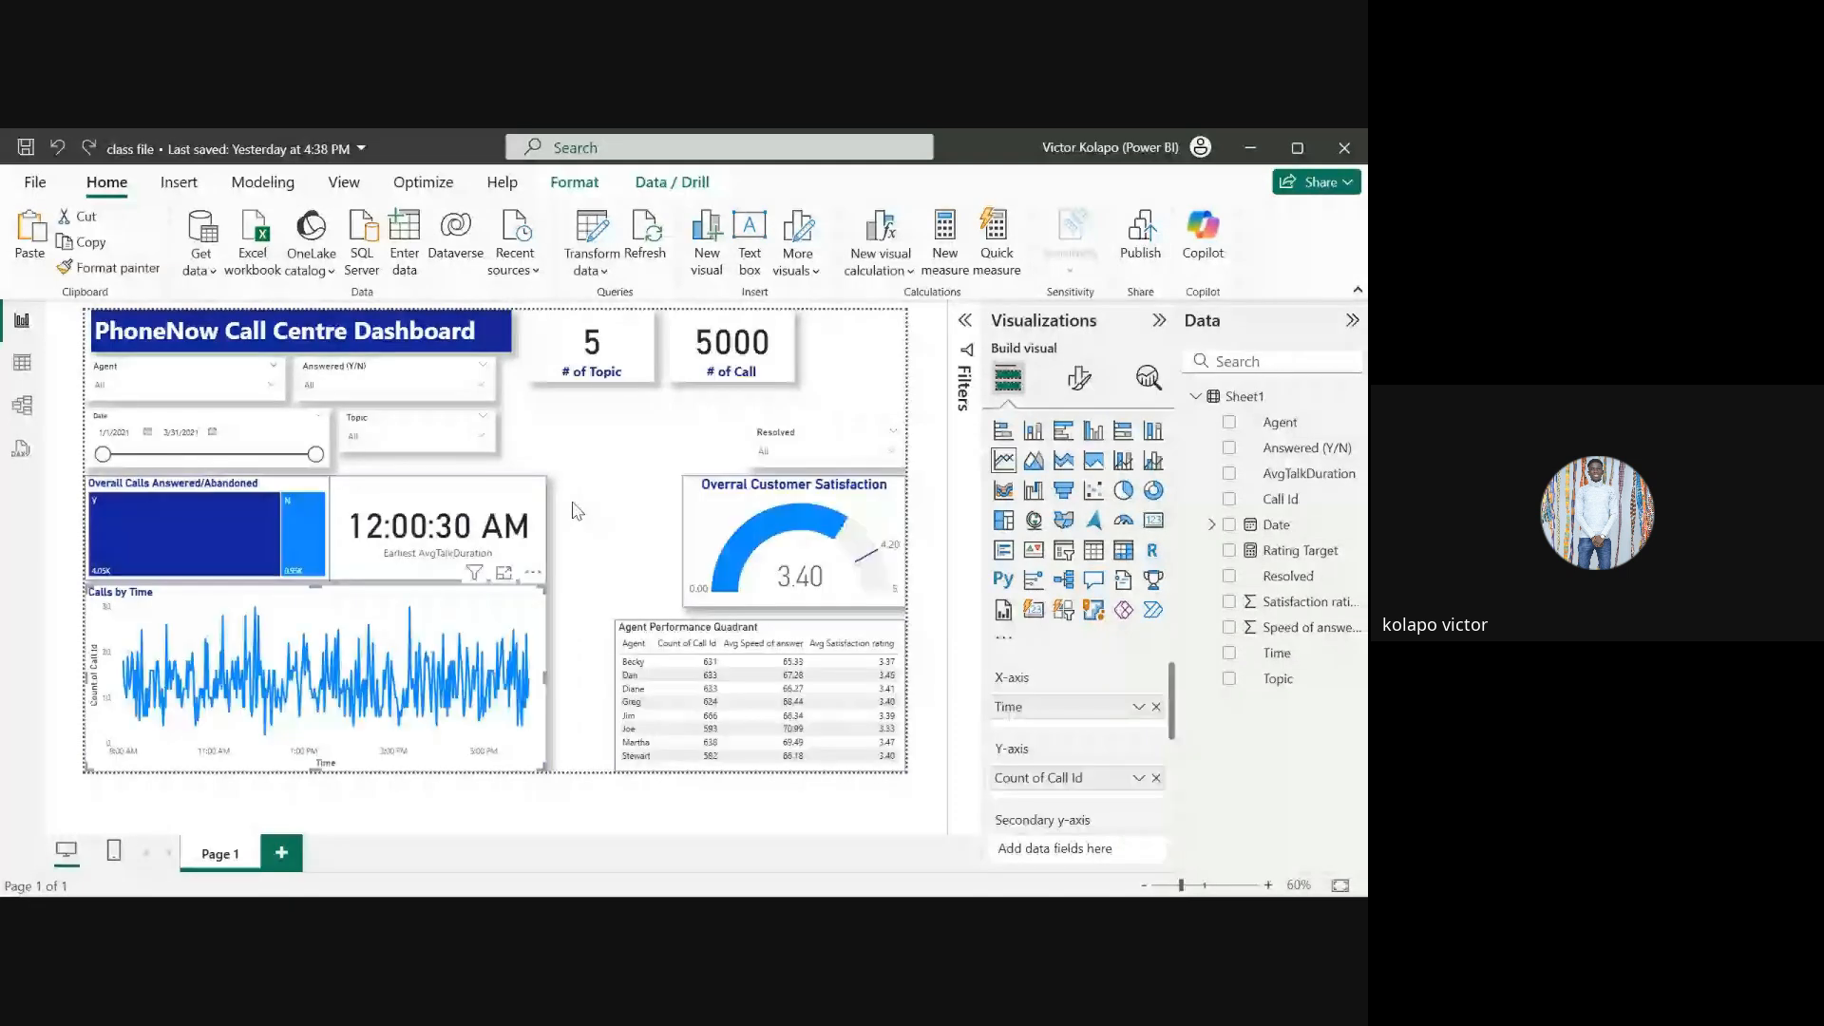
Step: Insert a new blank visual on the report page and delete it
left_click(576, 511)
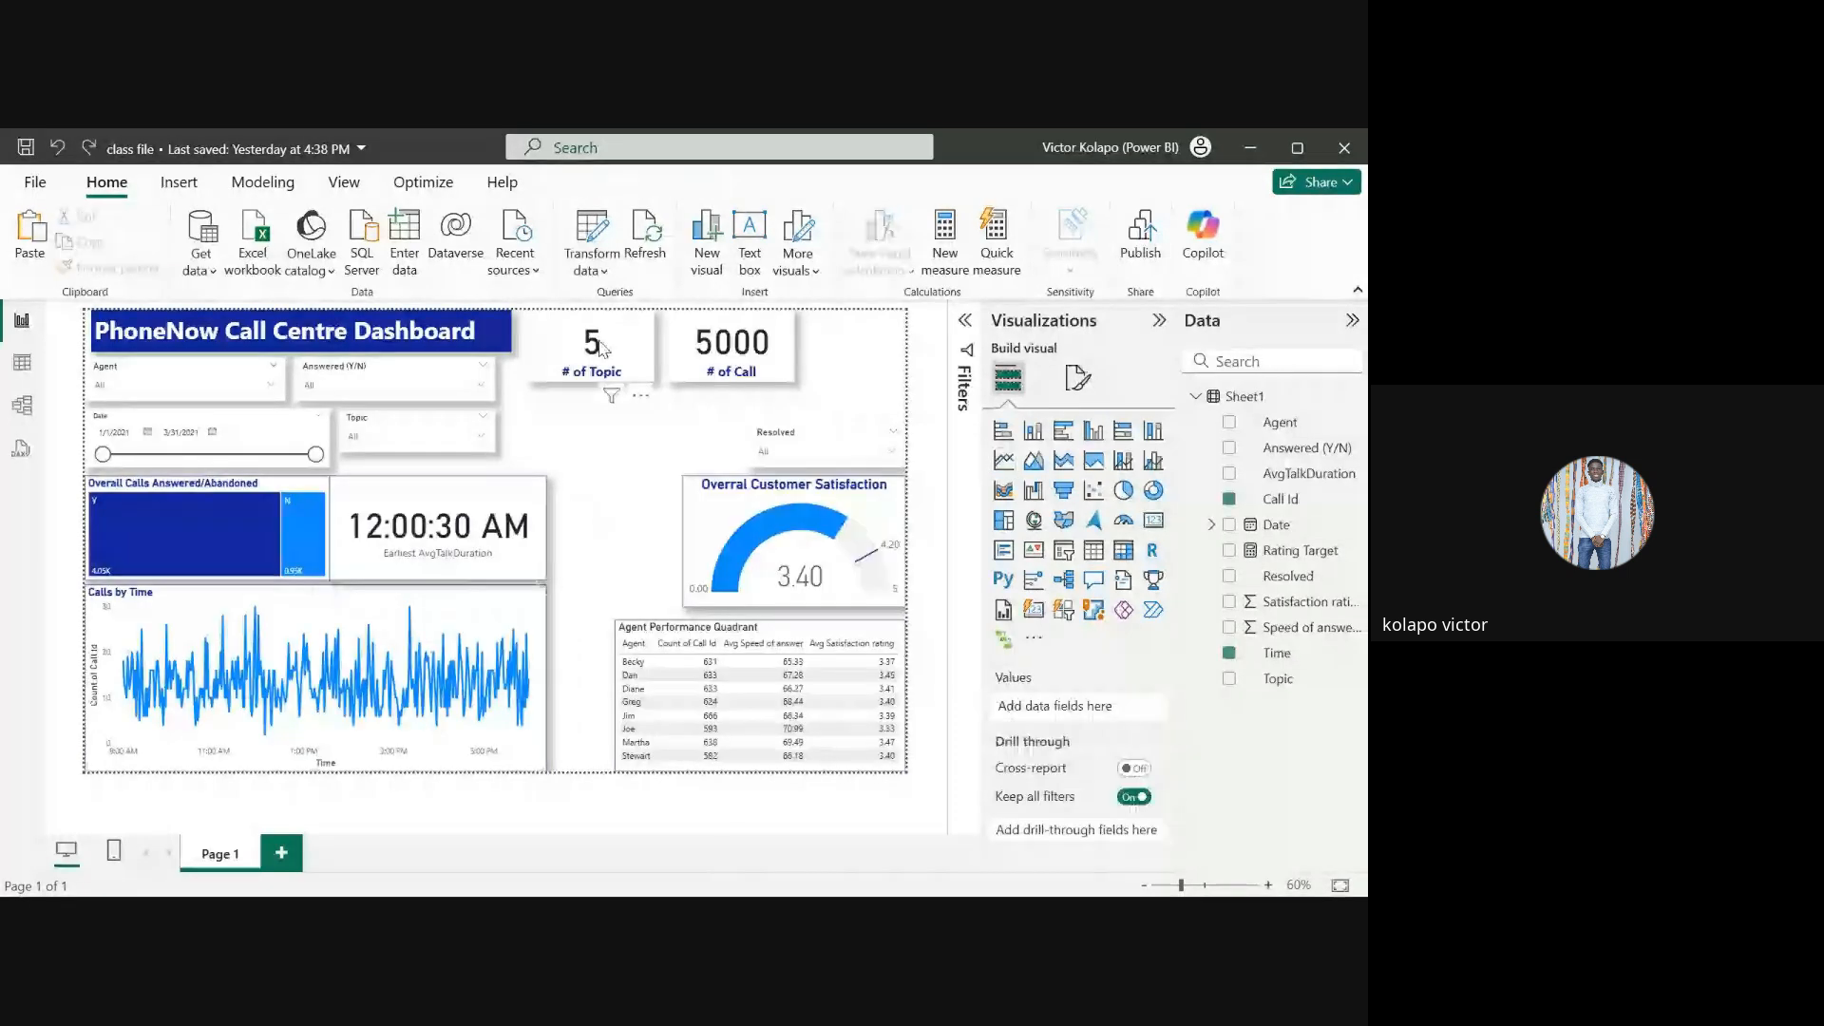
left_click(720, 238)
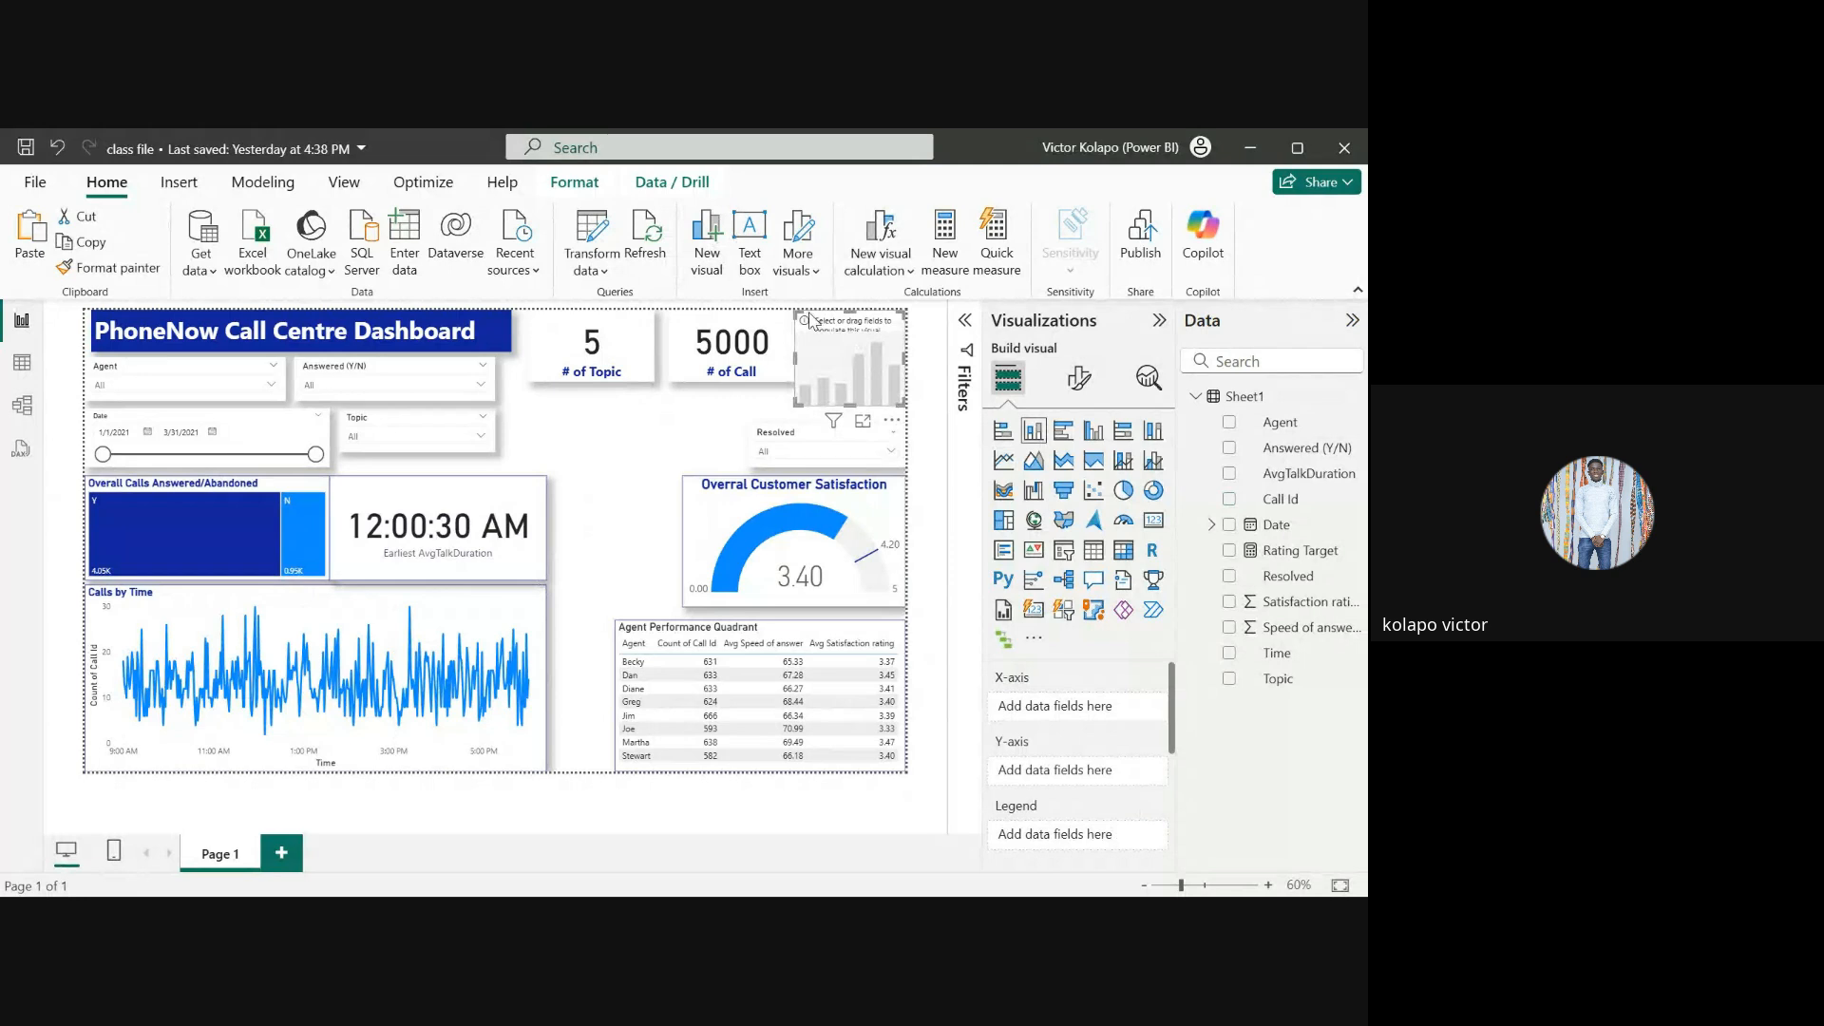
key("Delete")
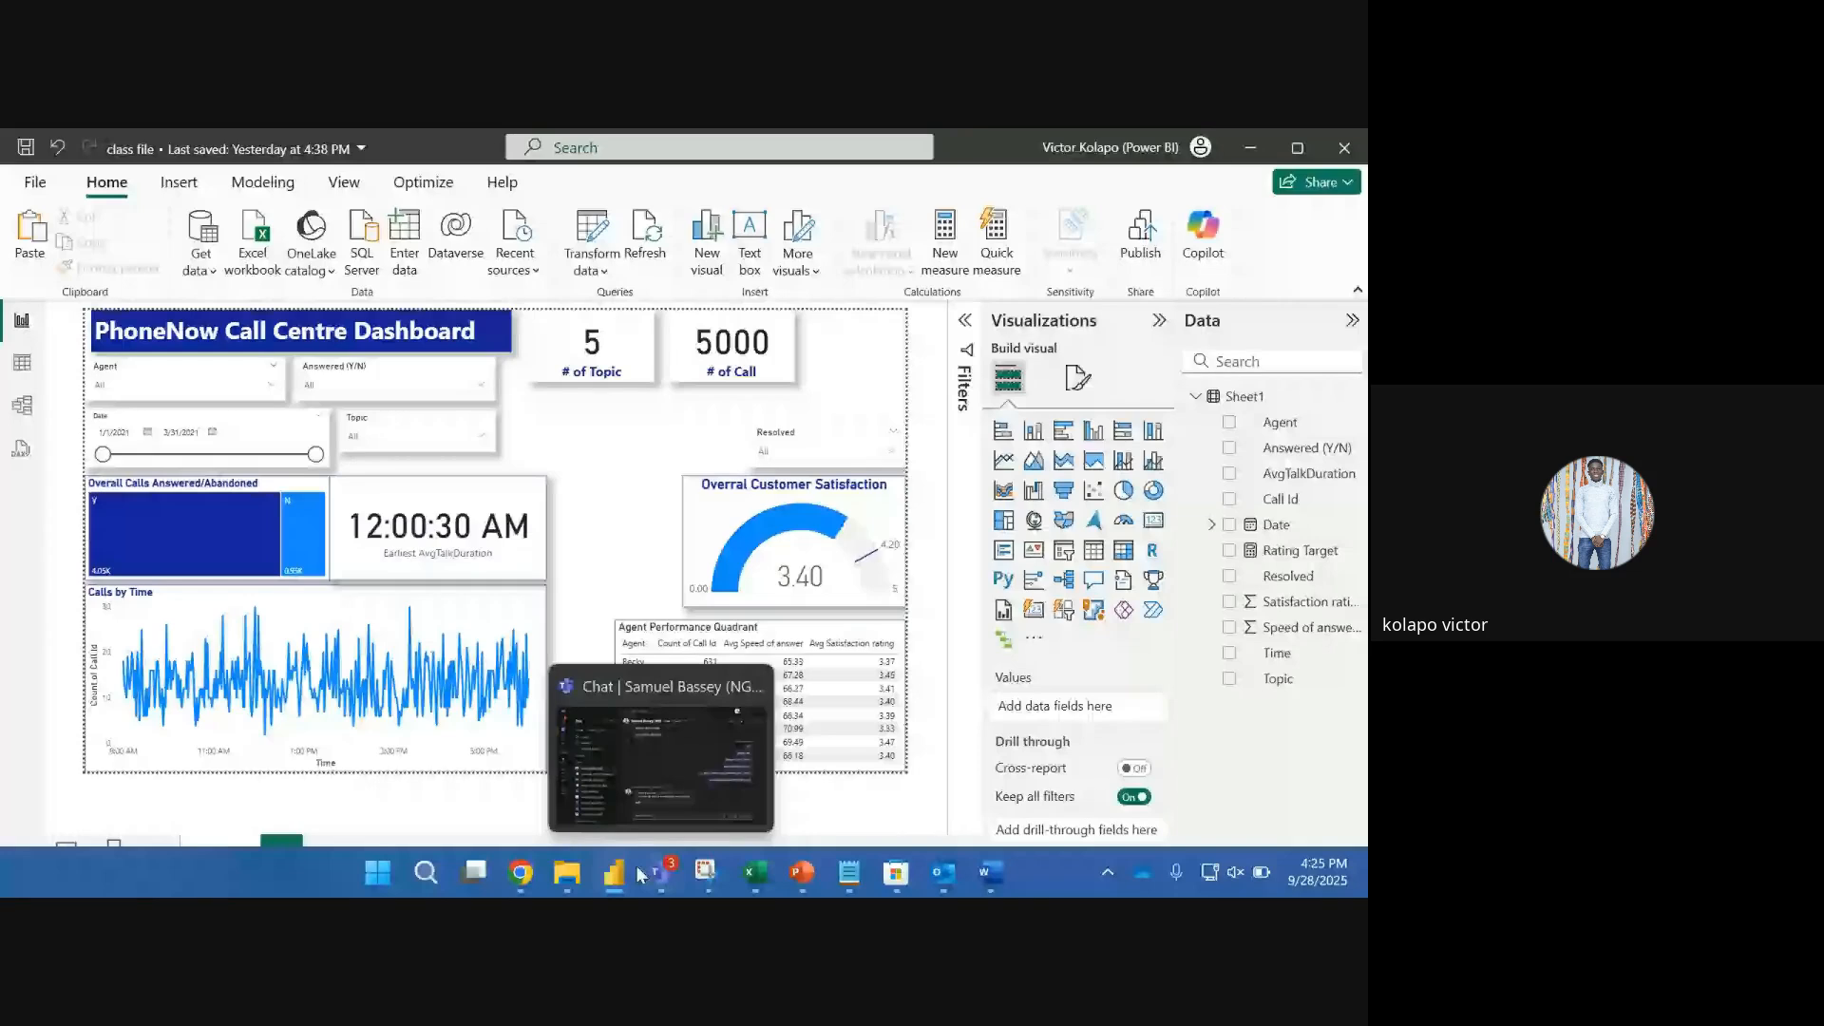
mouse_move(623, 875)
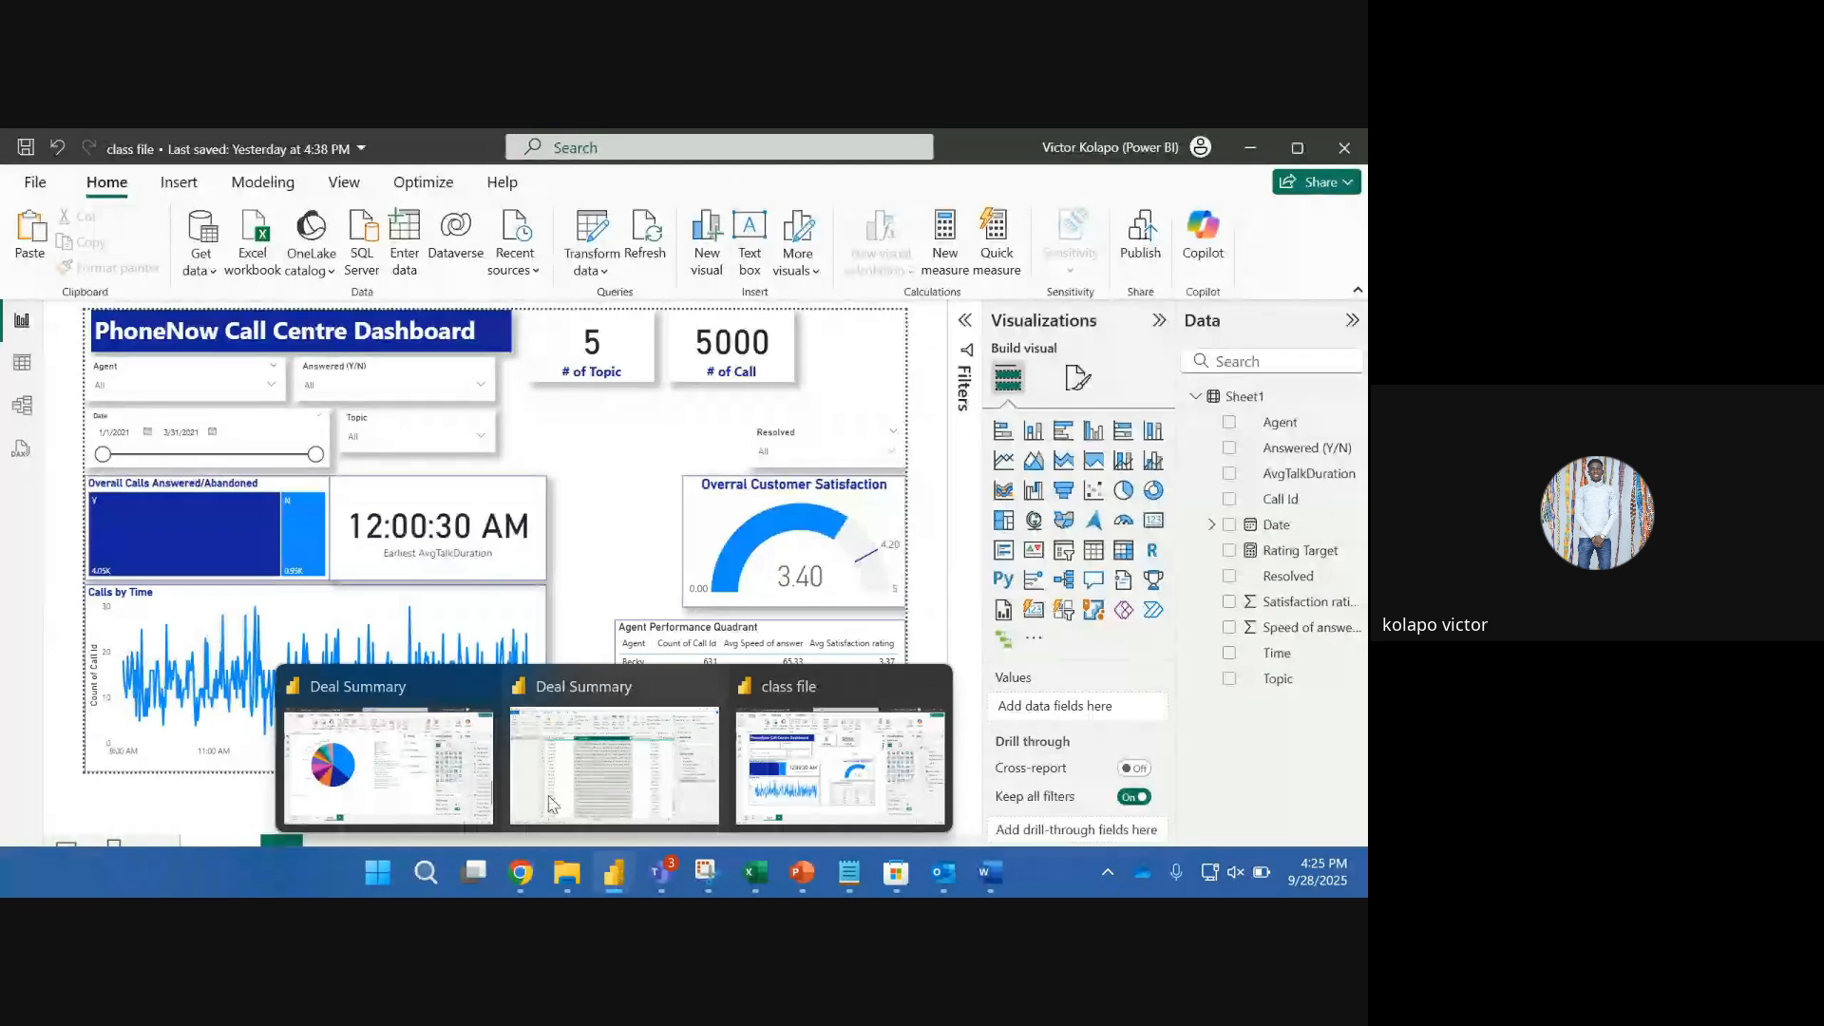
left_click(808, 742)
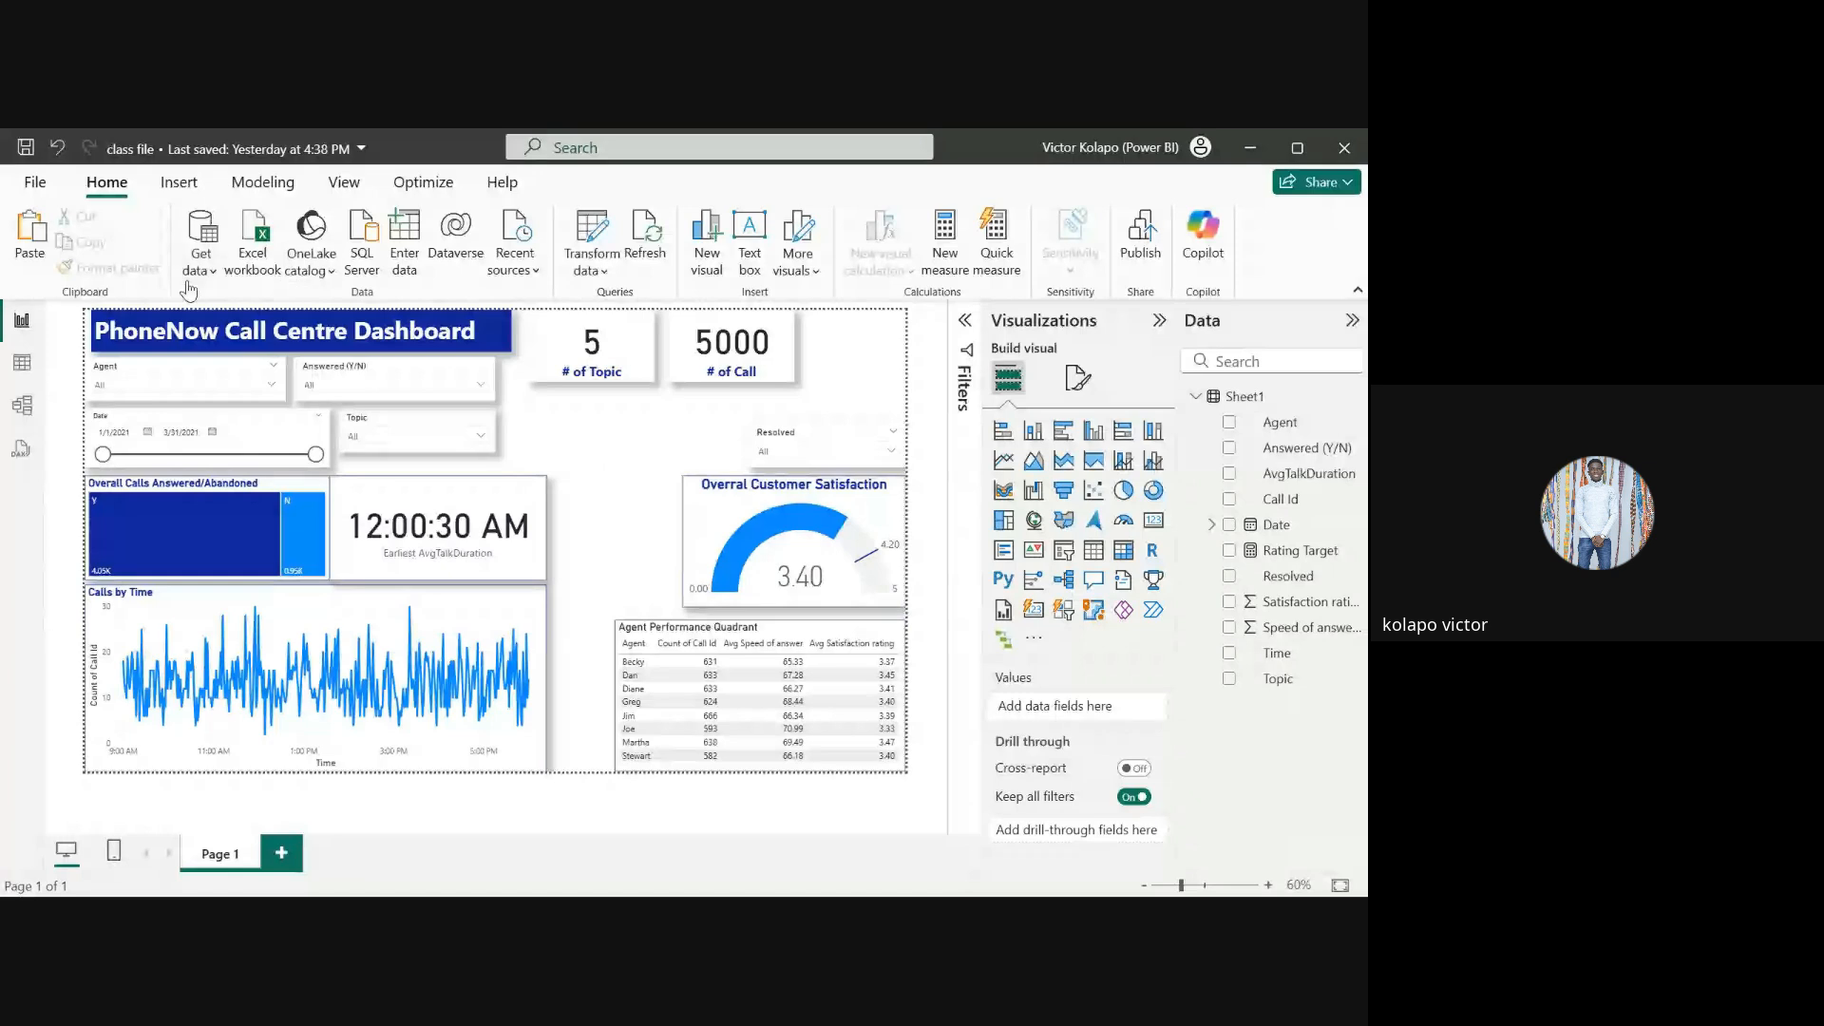
Step: Open the Excel workbook 01 Call-Center-Dataset.xlsx from Downloads as a new data source
left_click(205, 257)
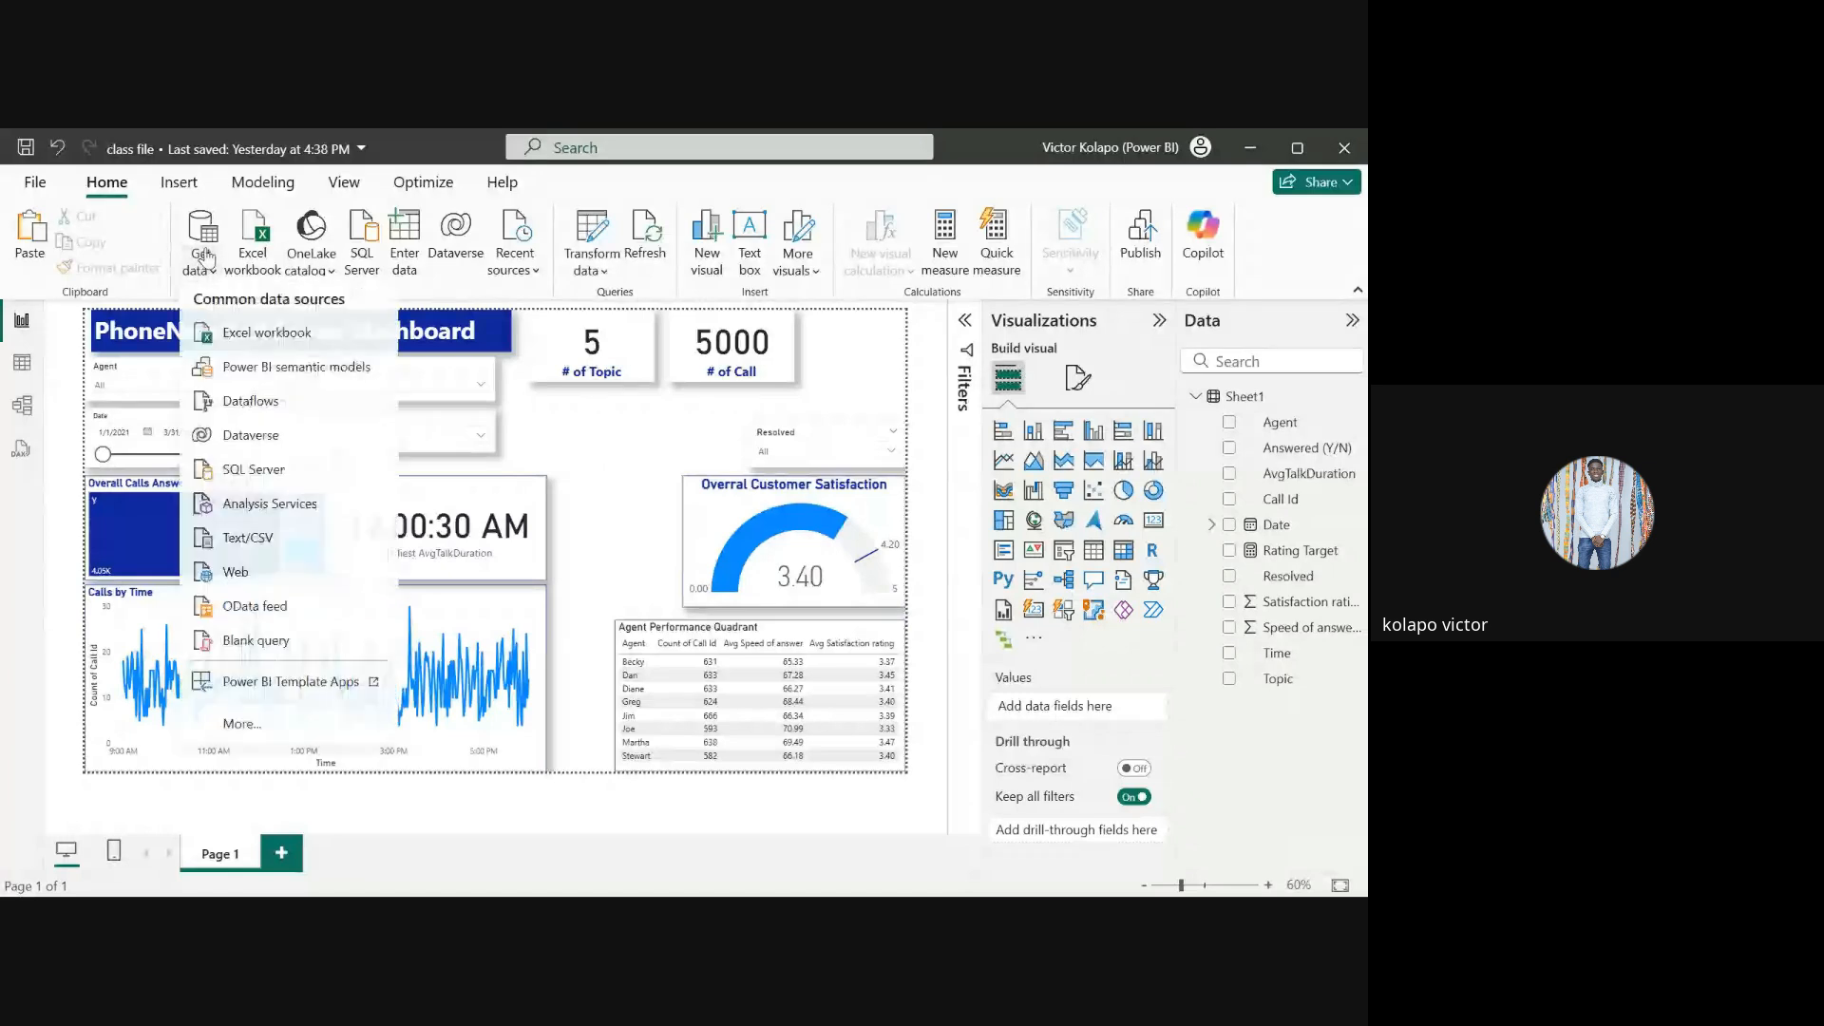
left_click(249, 342)
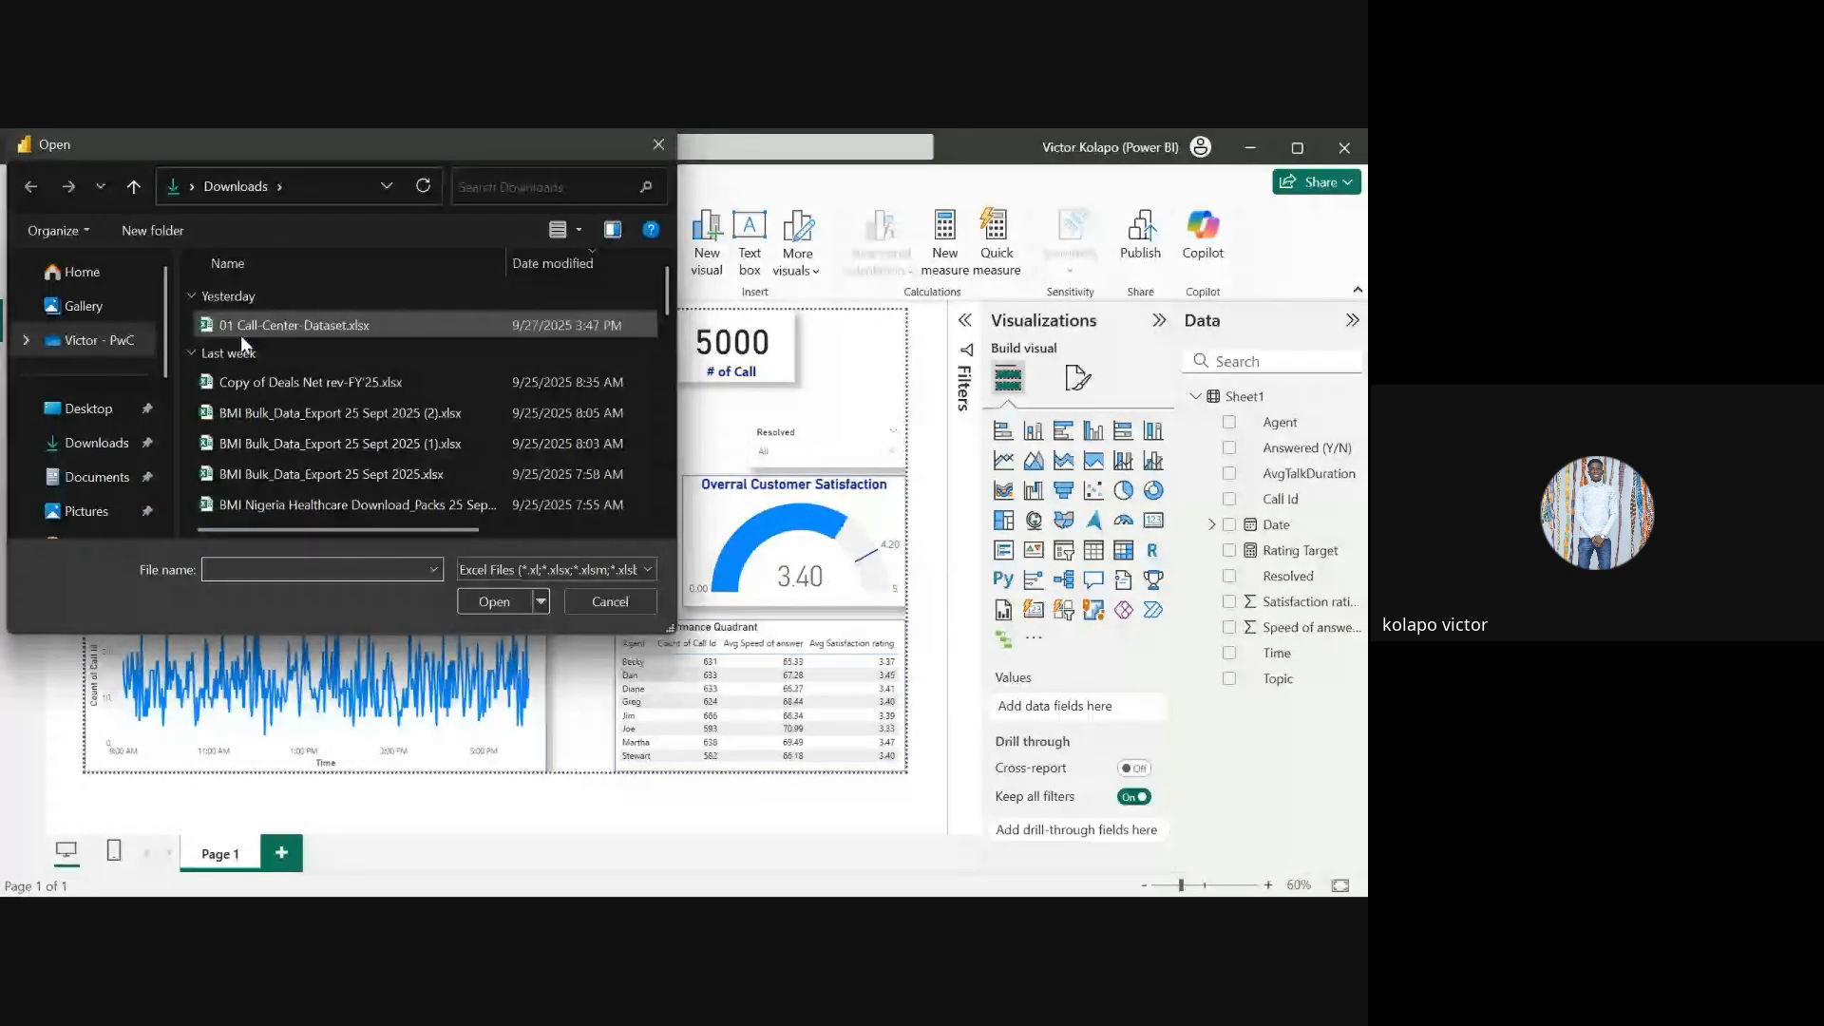
left_click(241, 333)
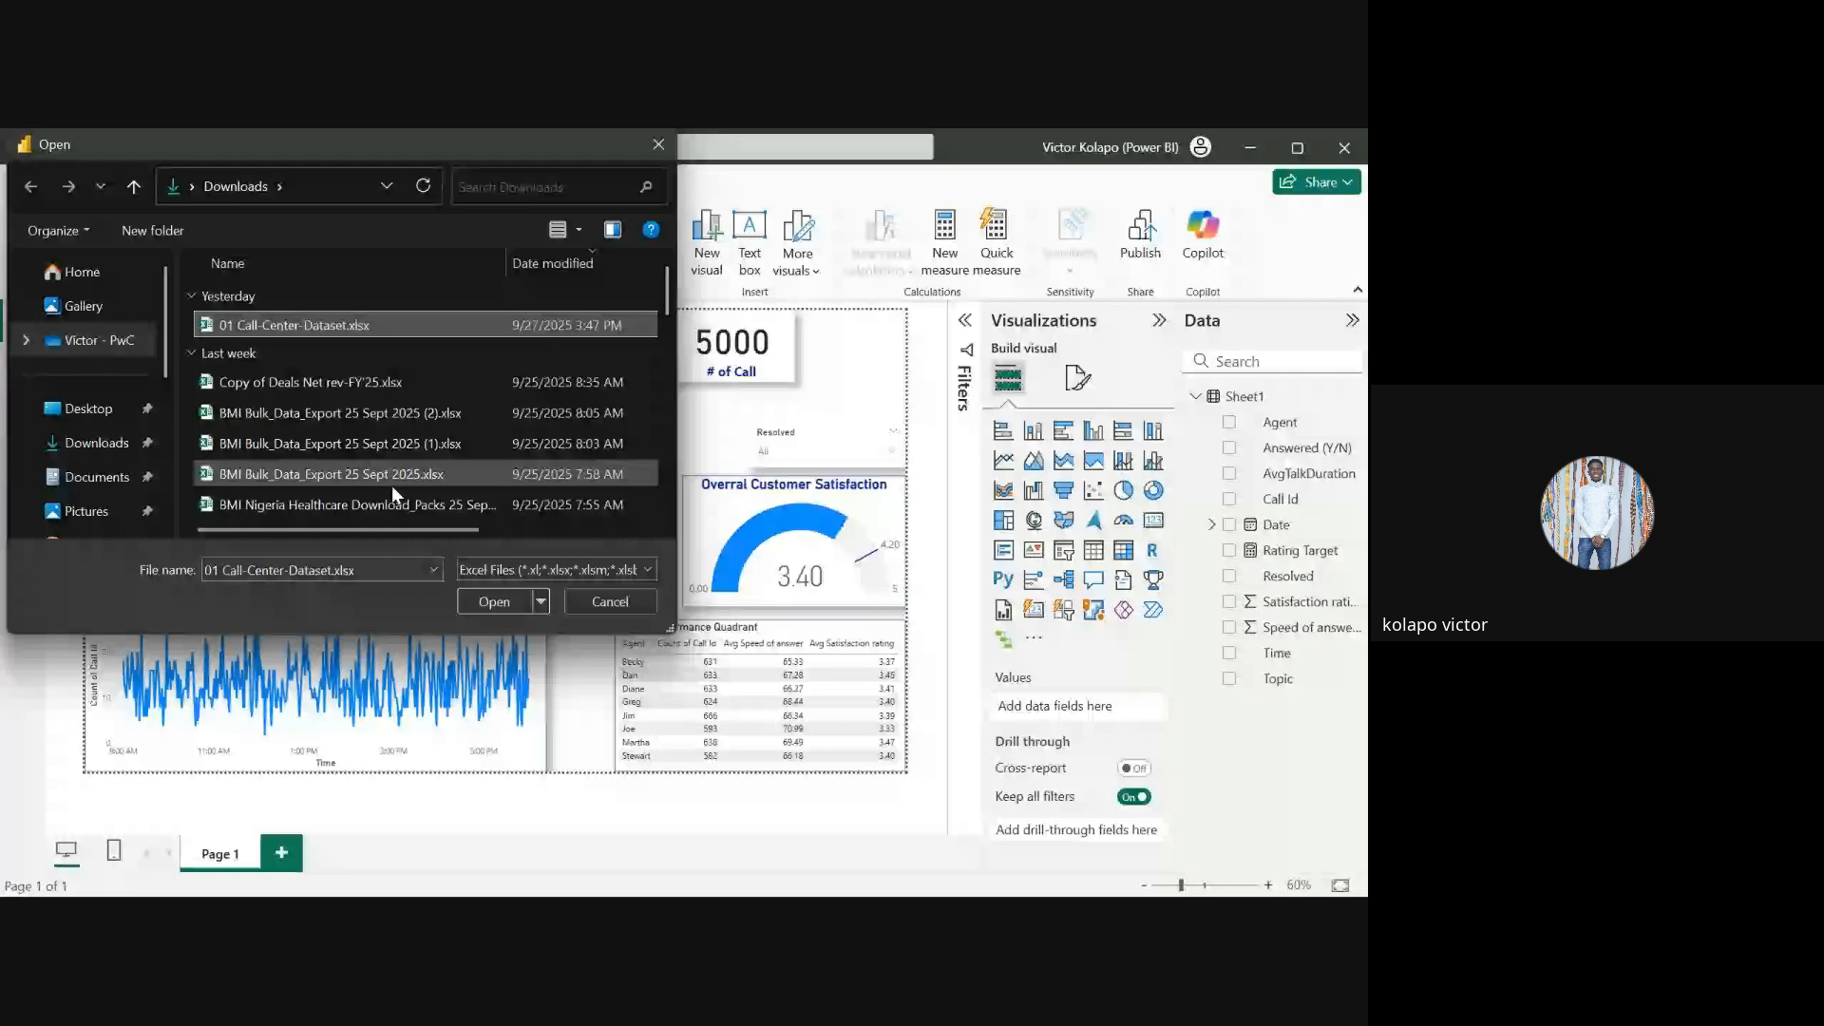
left_click(493, 601)
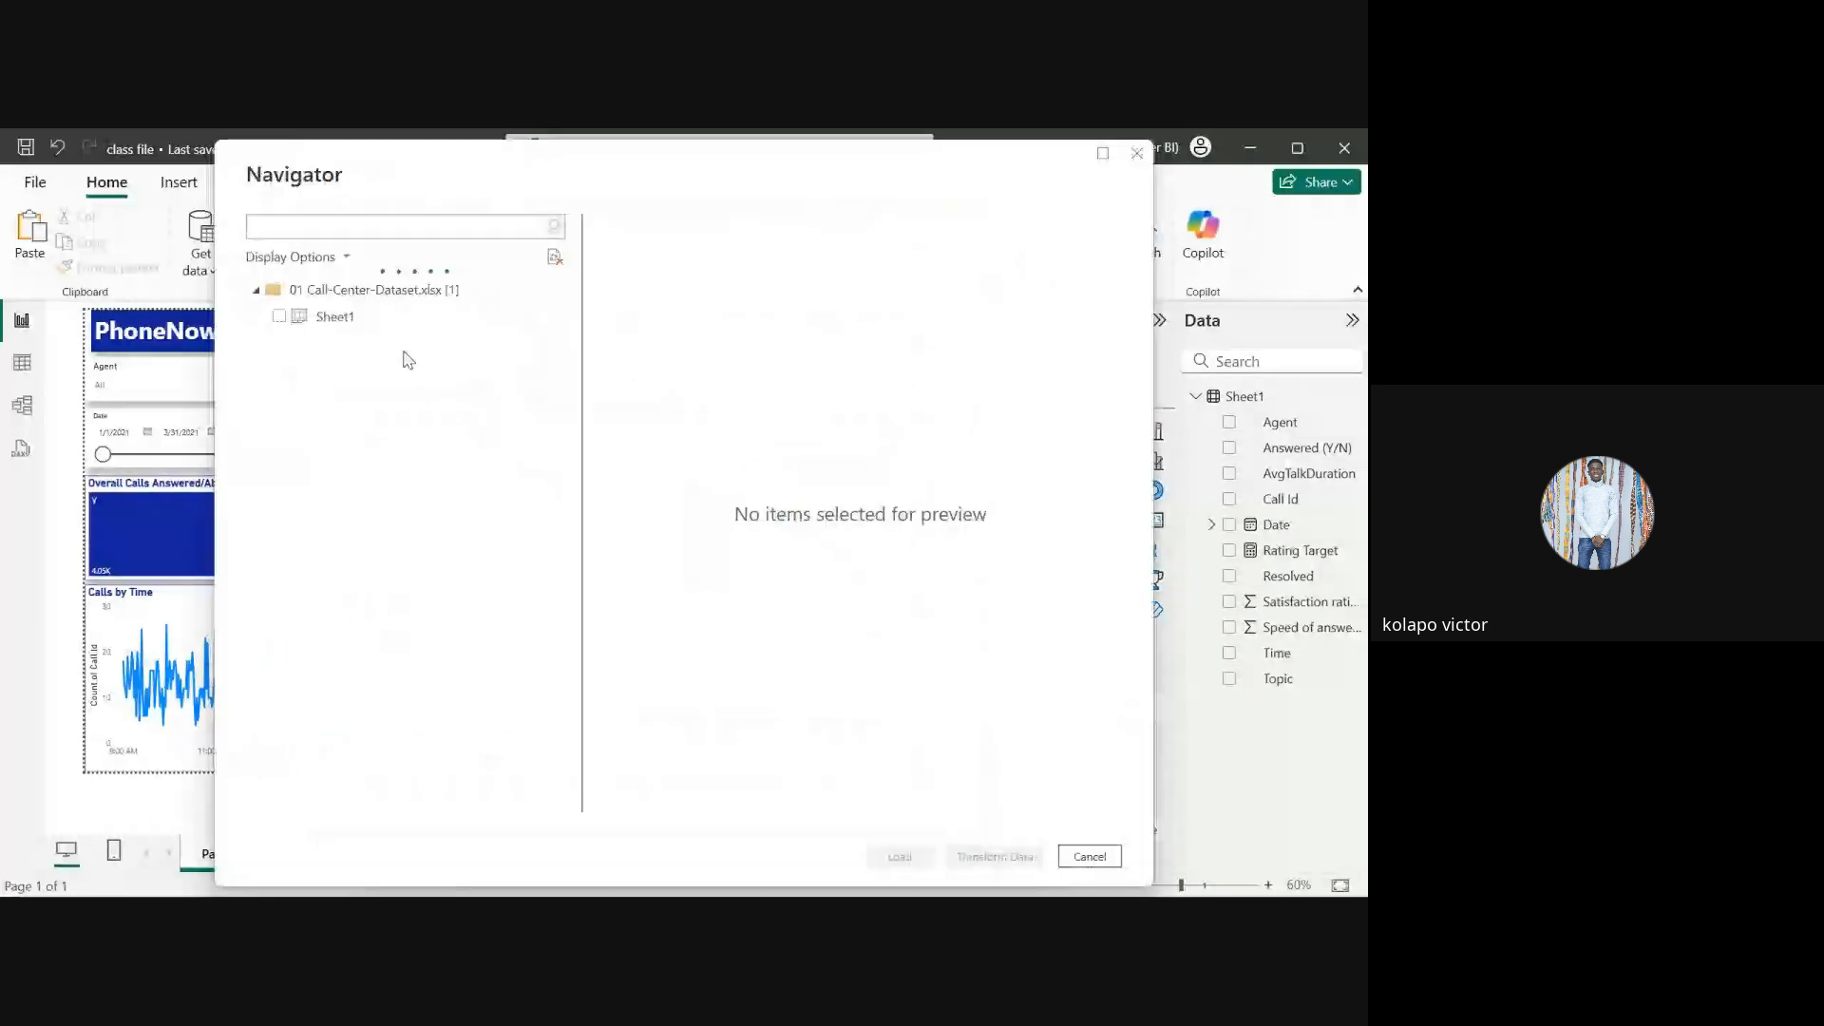
Step: Preview and tick Sheet1 in the Navigator, then cancel the import
left_click(326, 323)
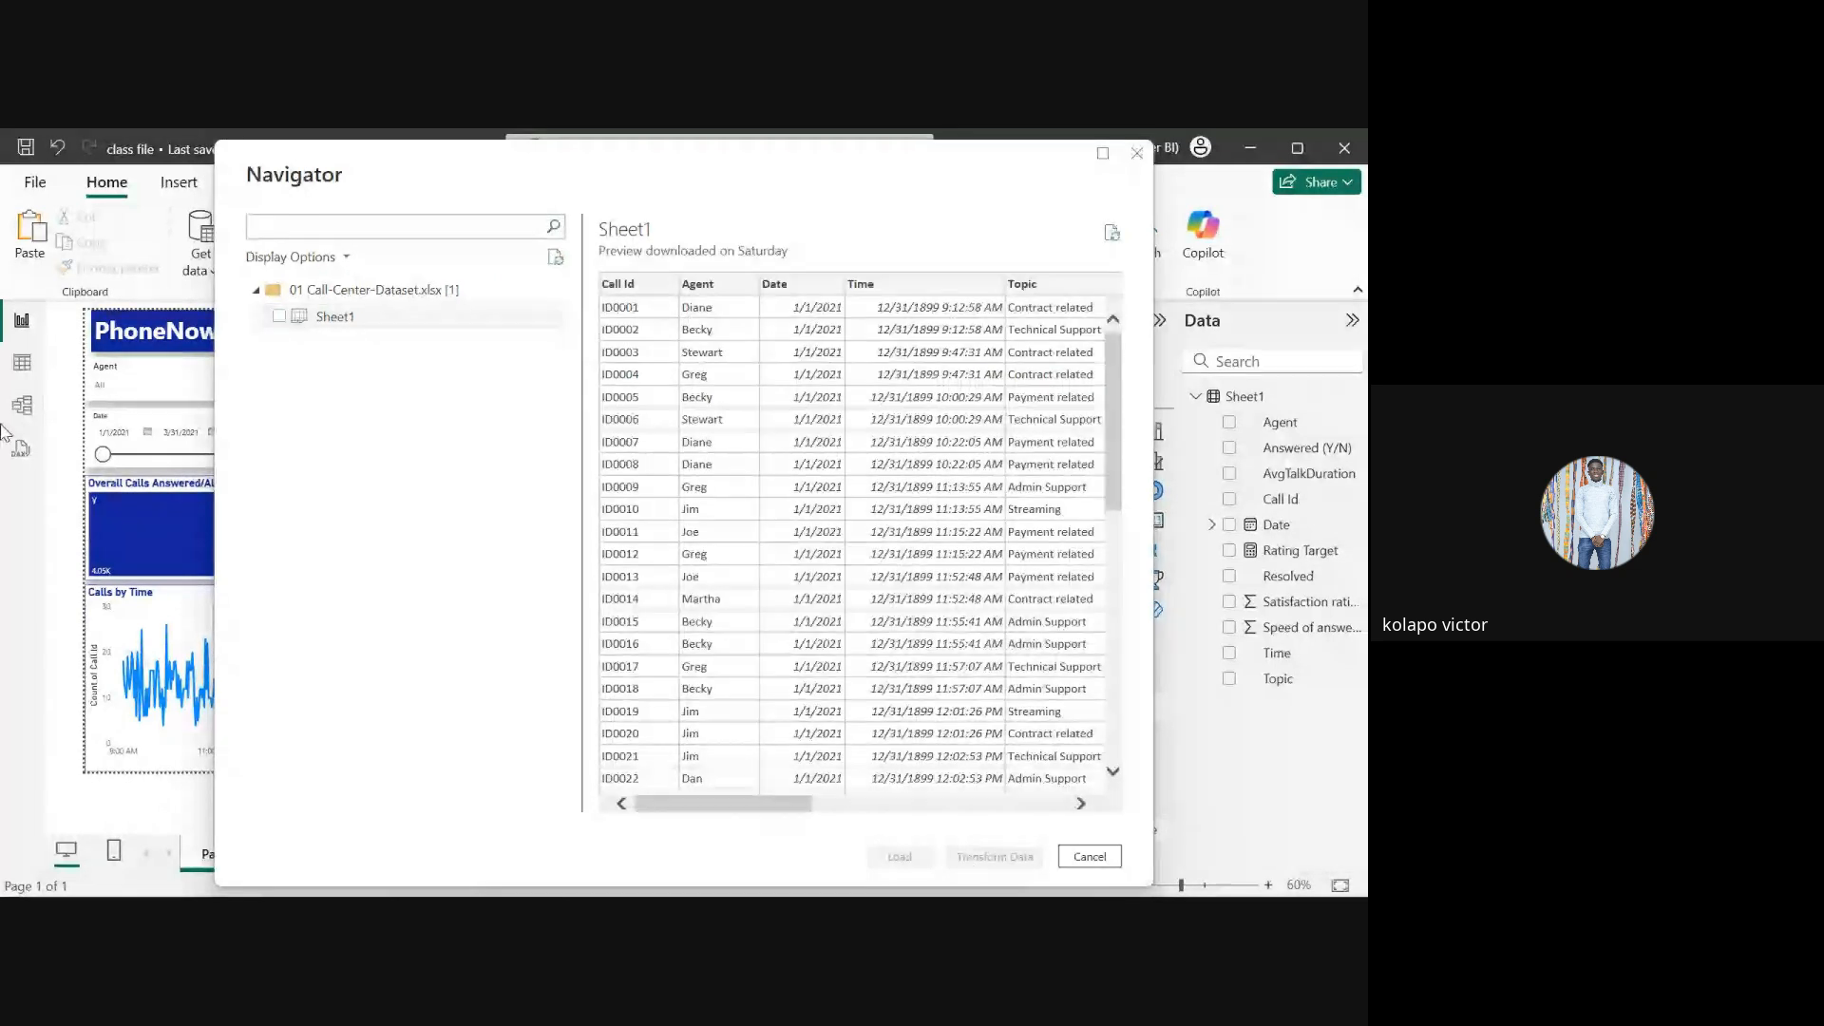
left_click(284, 326)
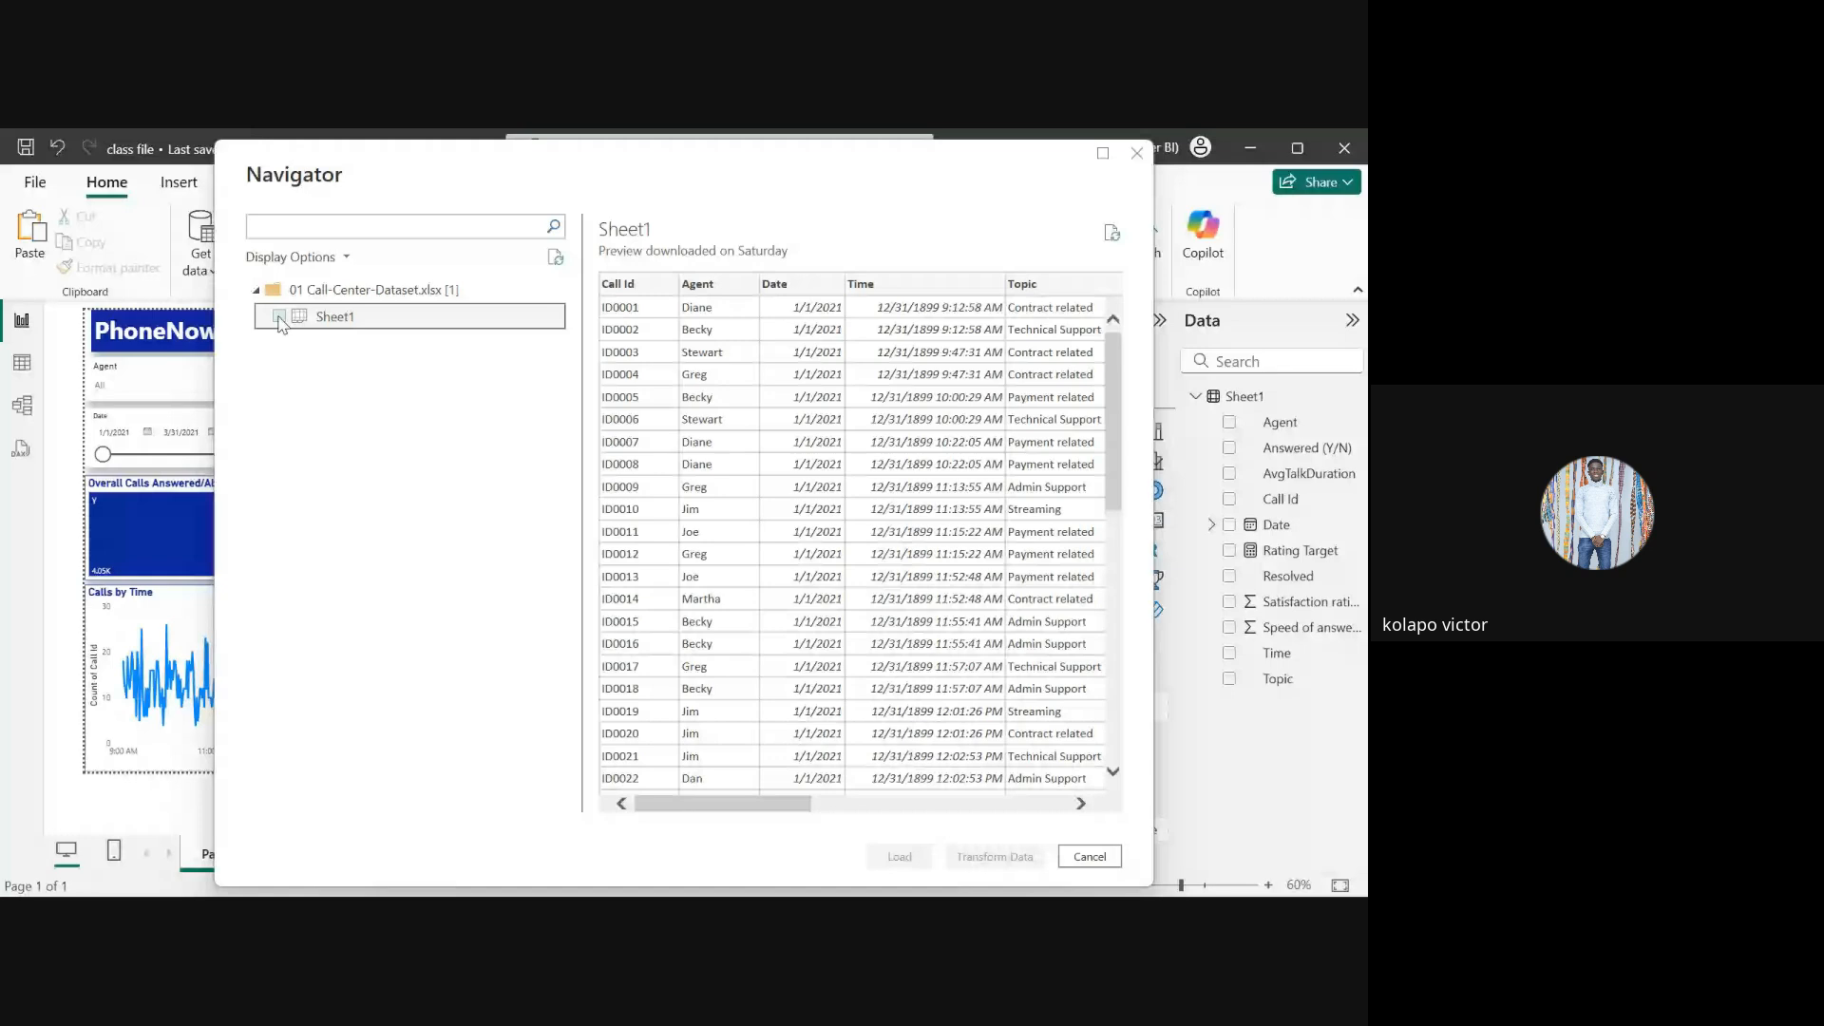
right_click(281, 325)
left_click(335, 472)
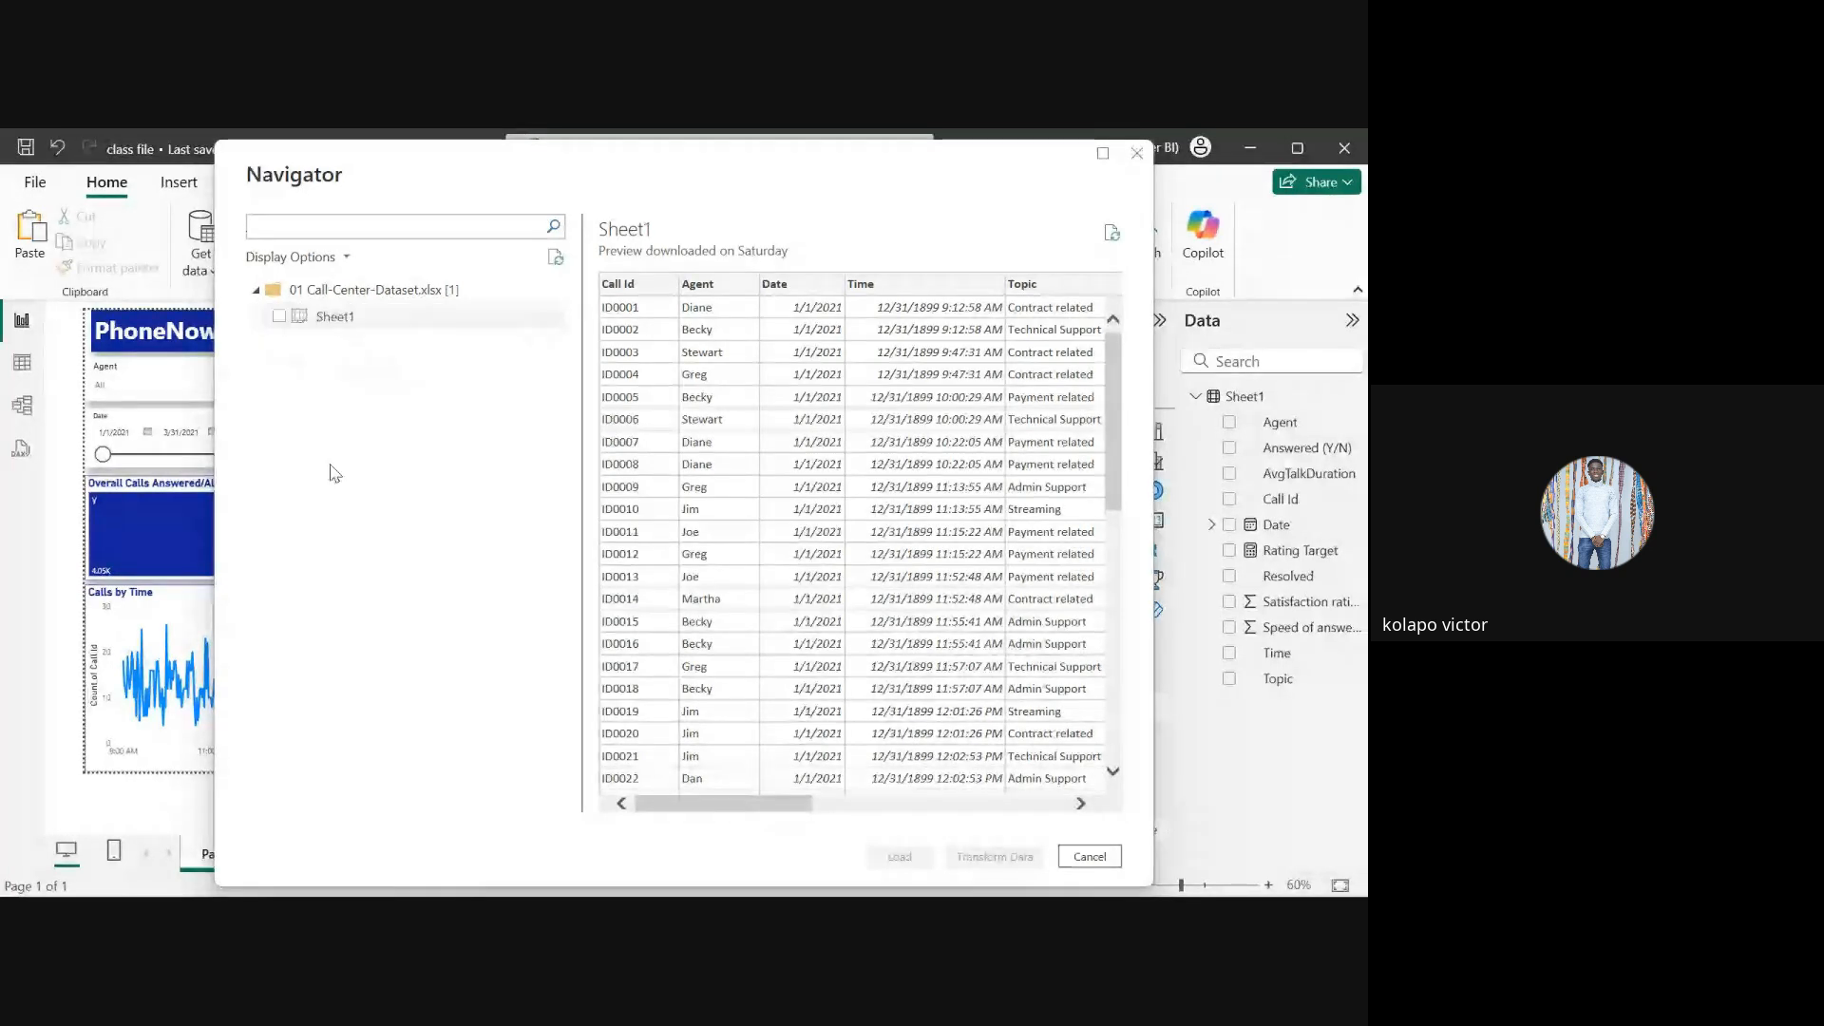
left_click(281, 329)
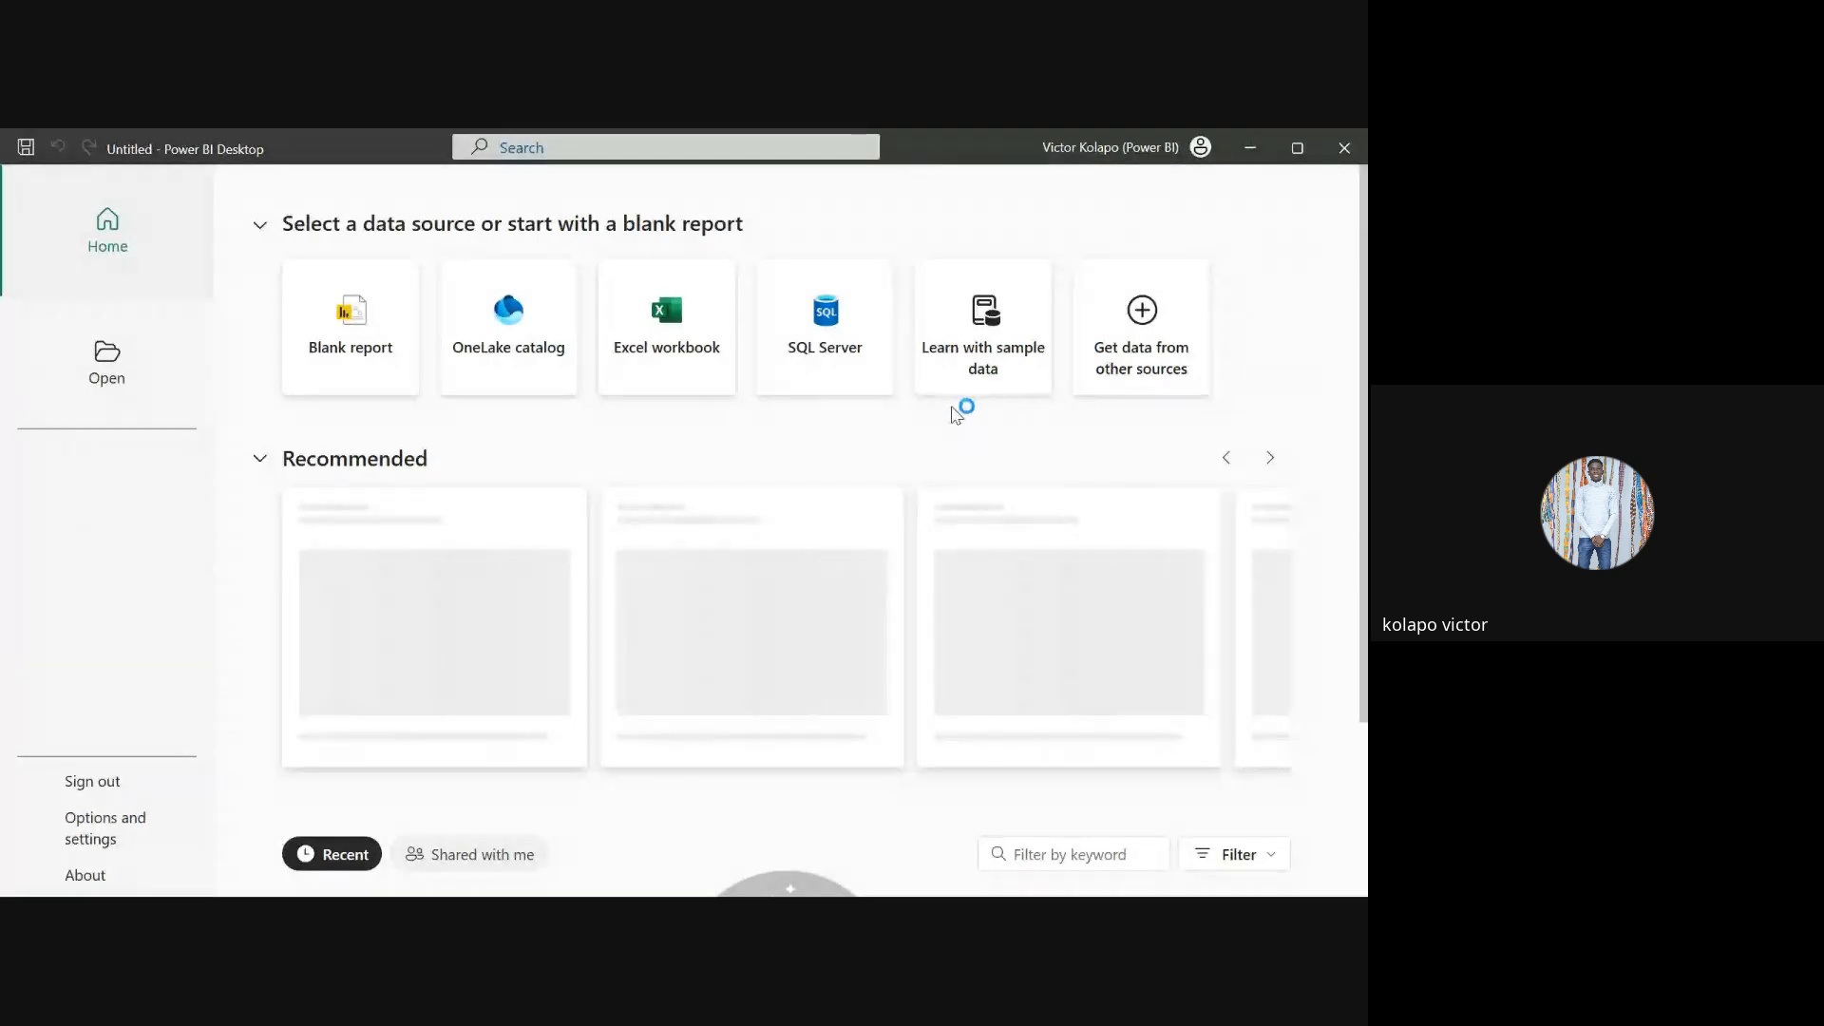
mouse_move(614, 867)
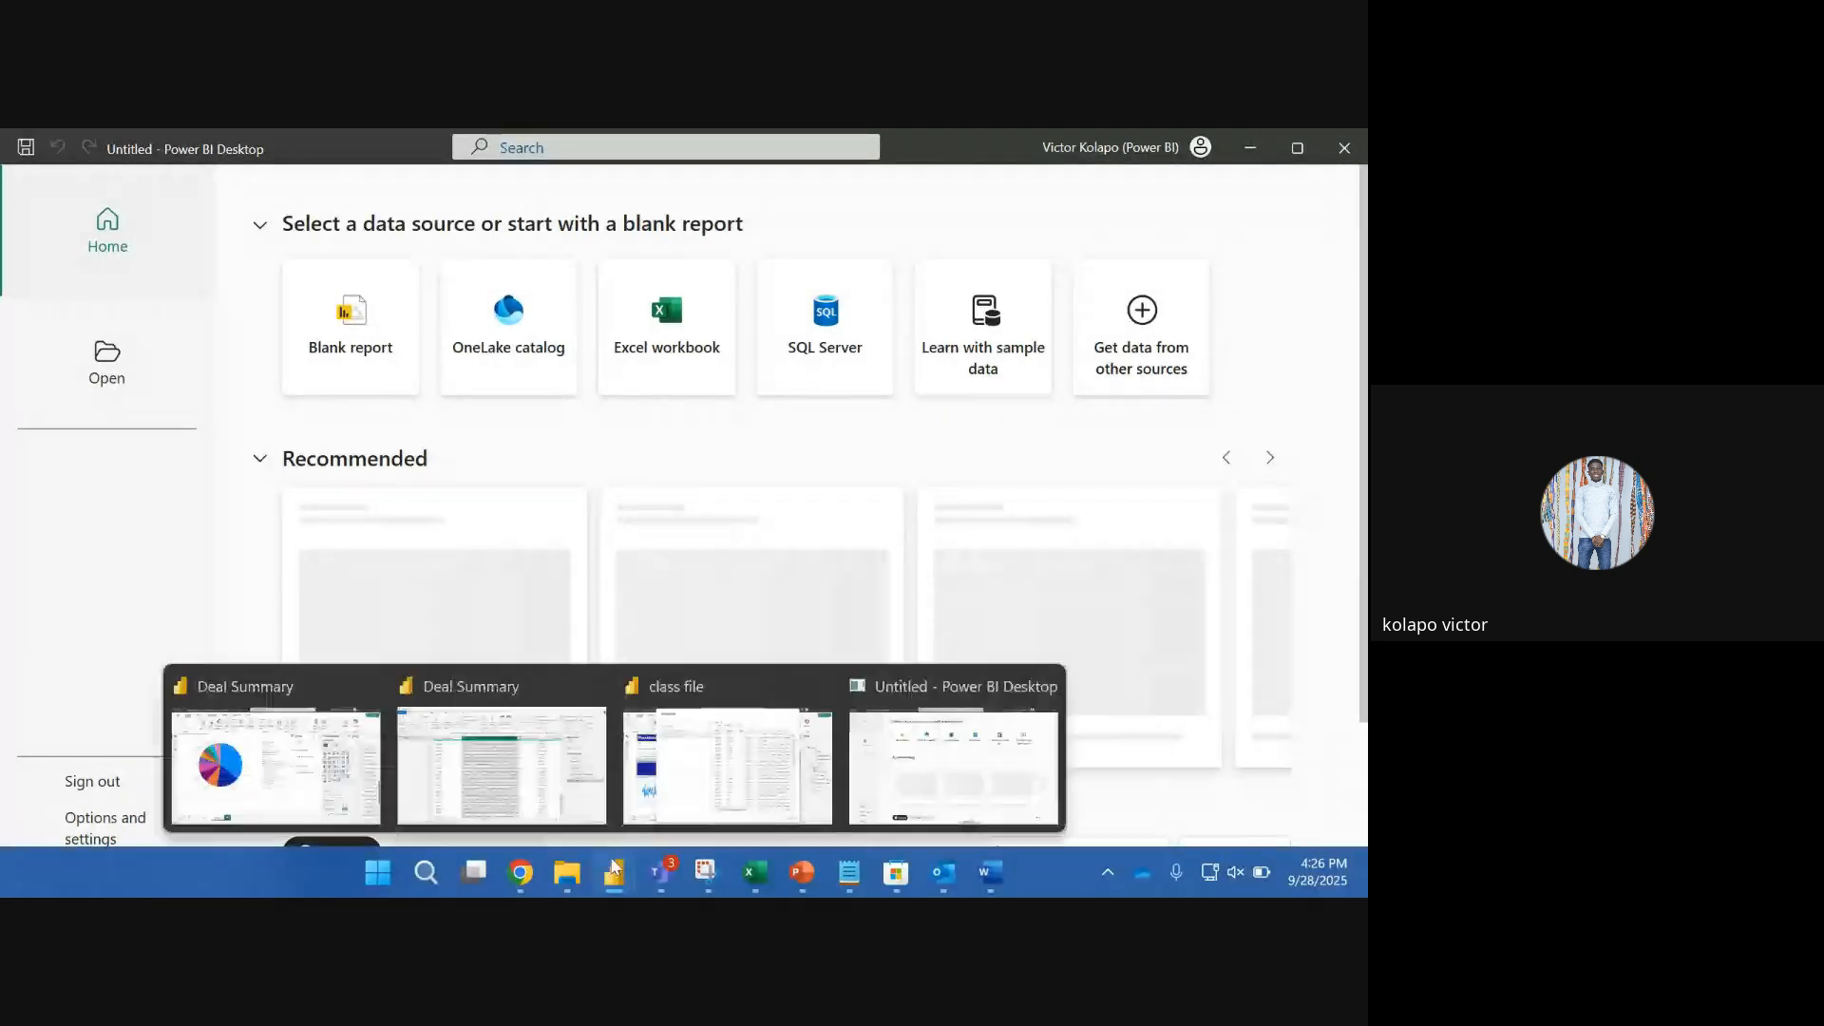
left_click(727, 765)
left_click(280, 316)
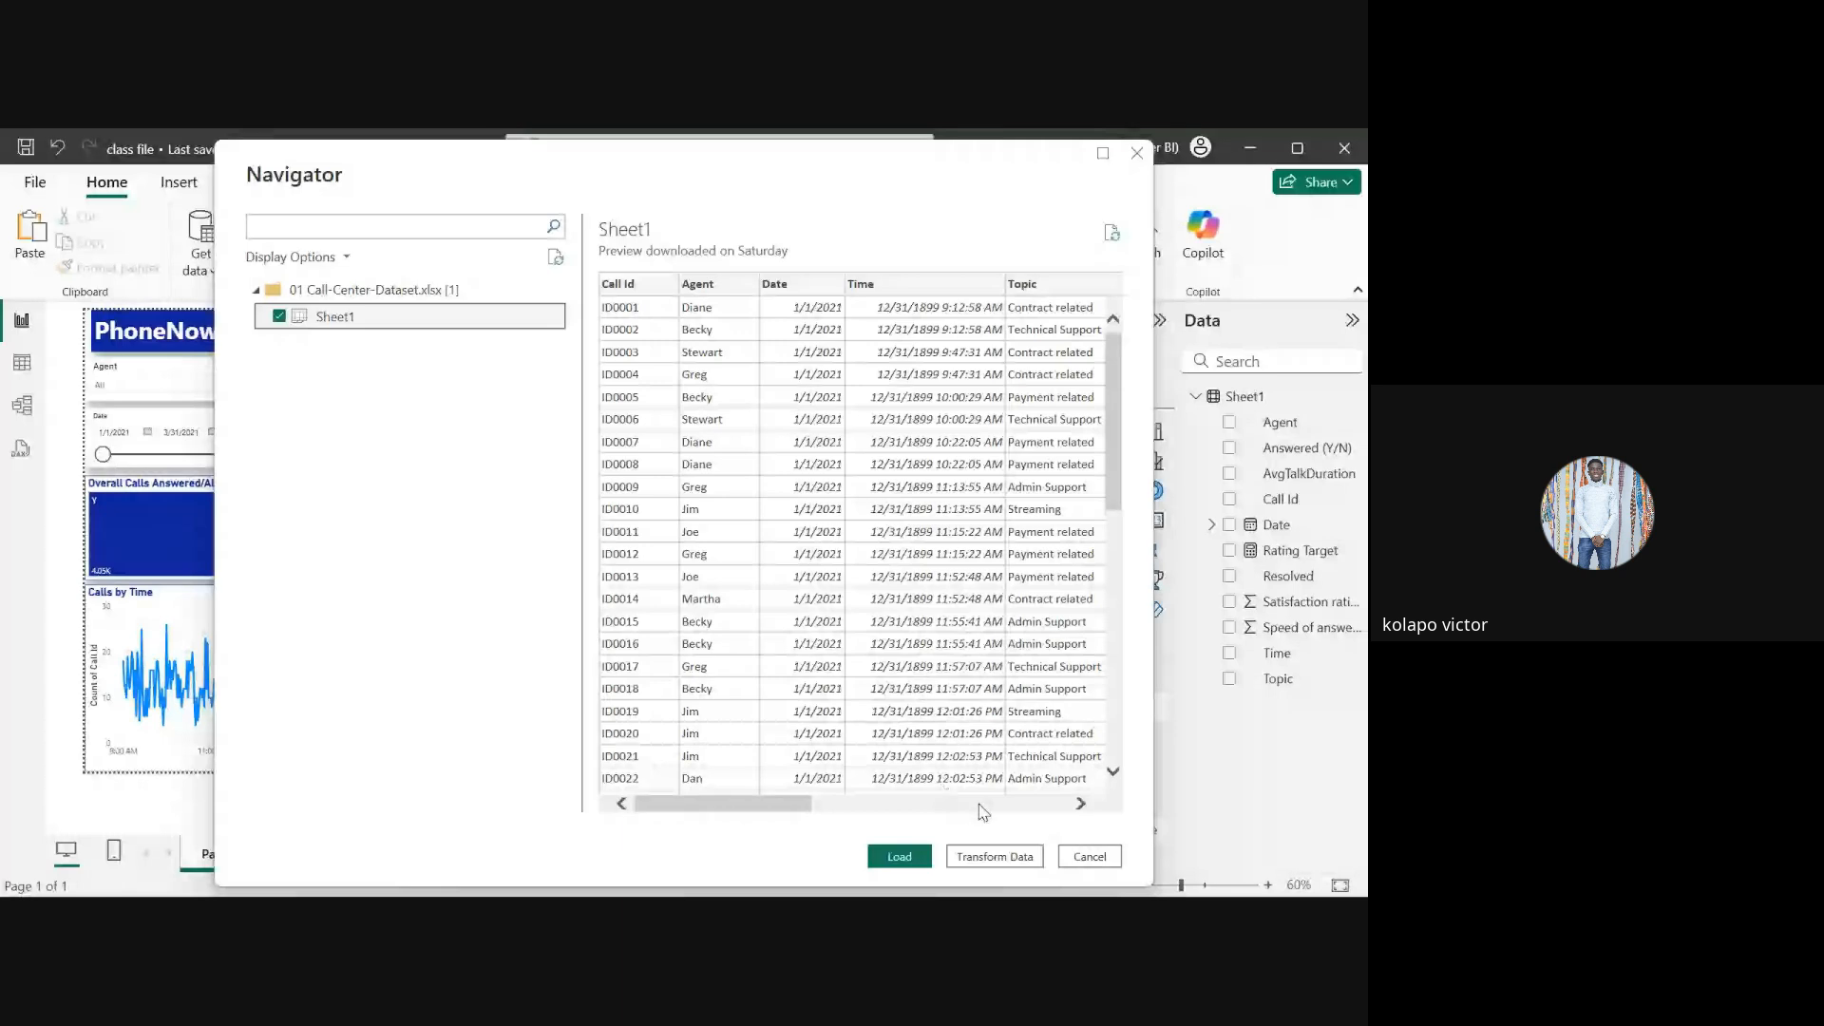
left_click(1065, 860)
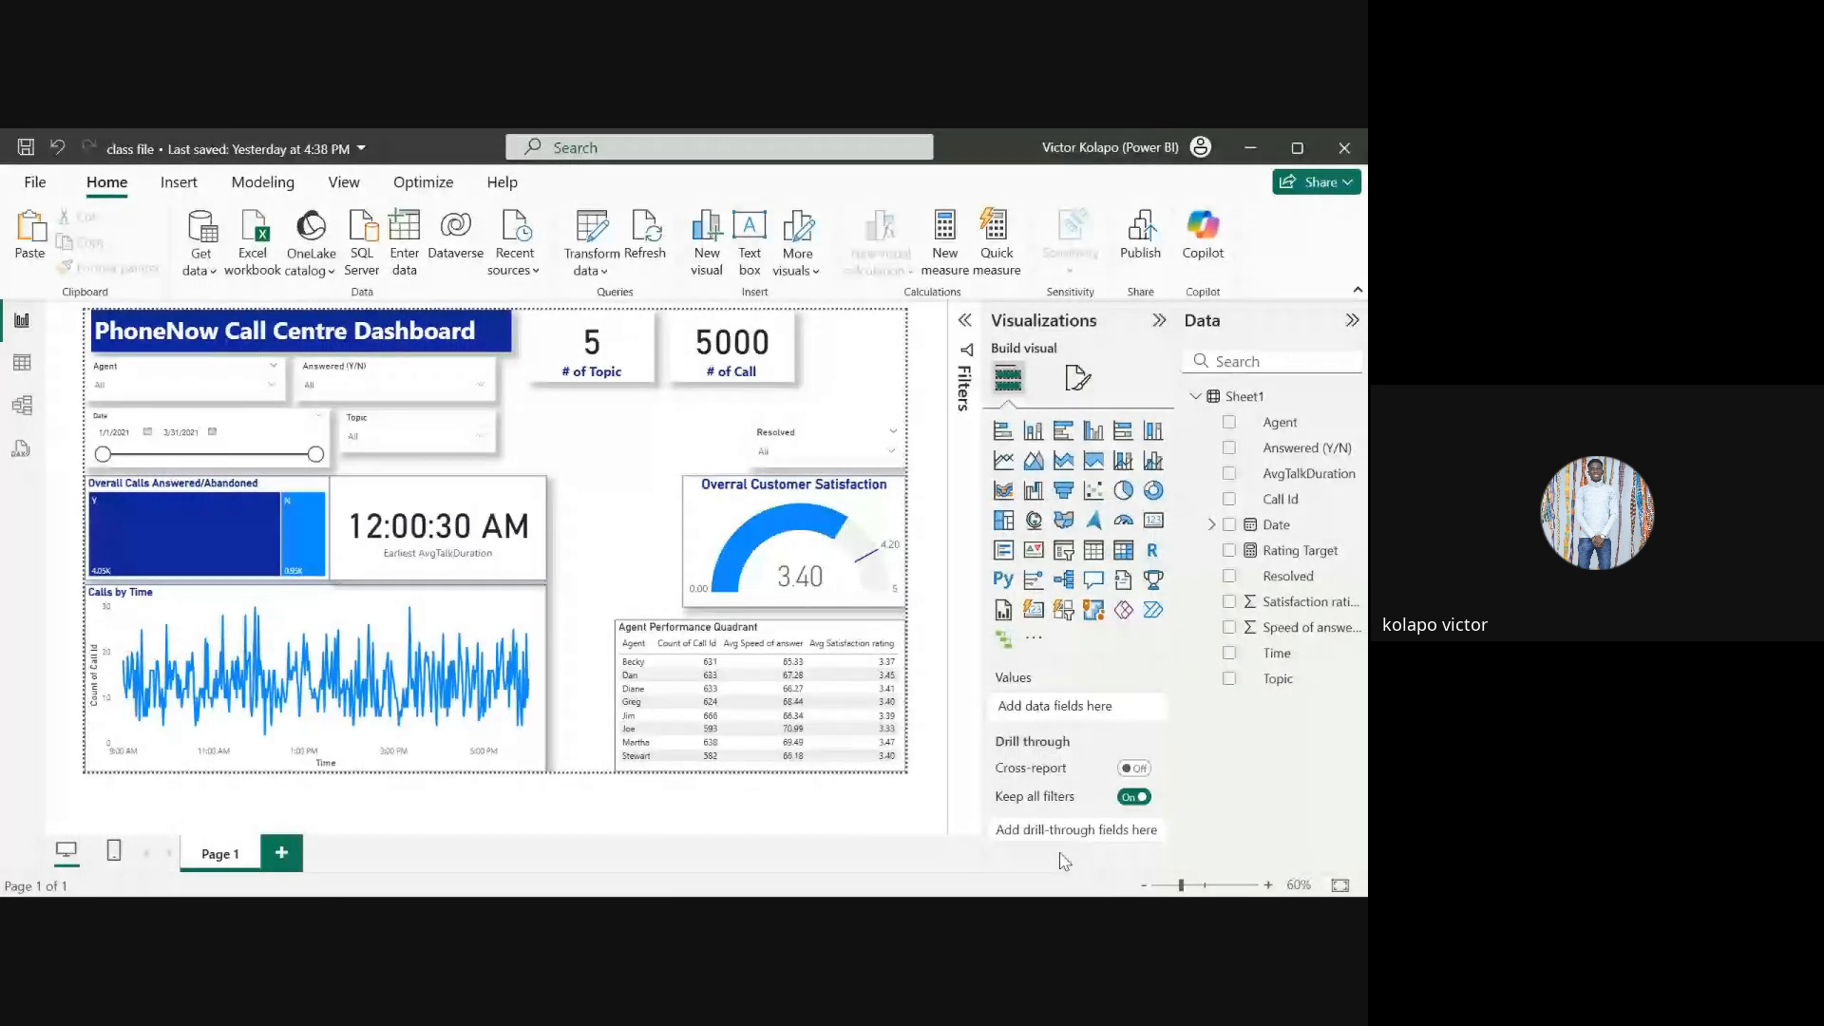
Step: Switch to the new untitled Power BI window and choose to view recovered files later in the Auto recovery dialog
key("alt+Tab")
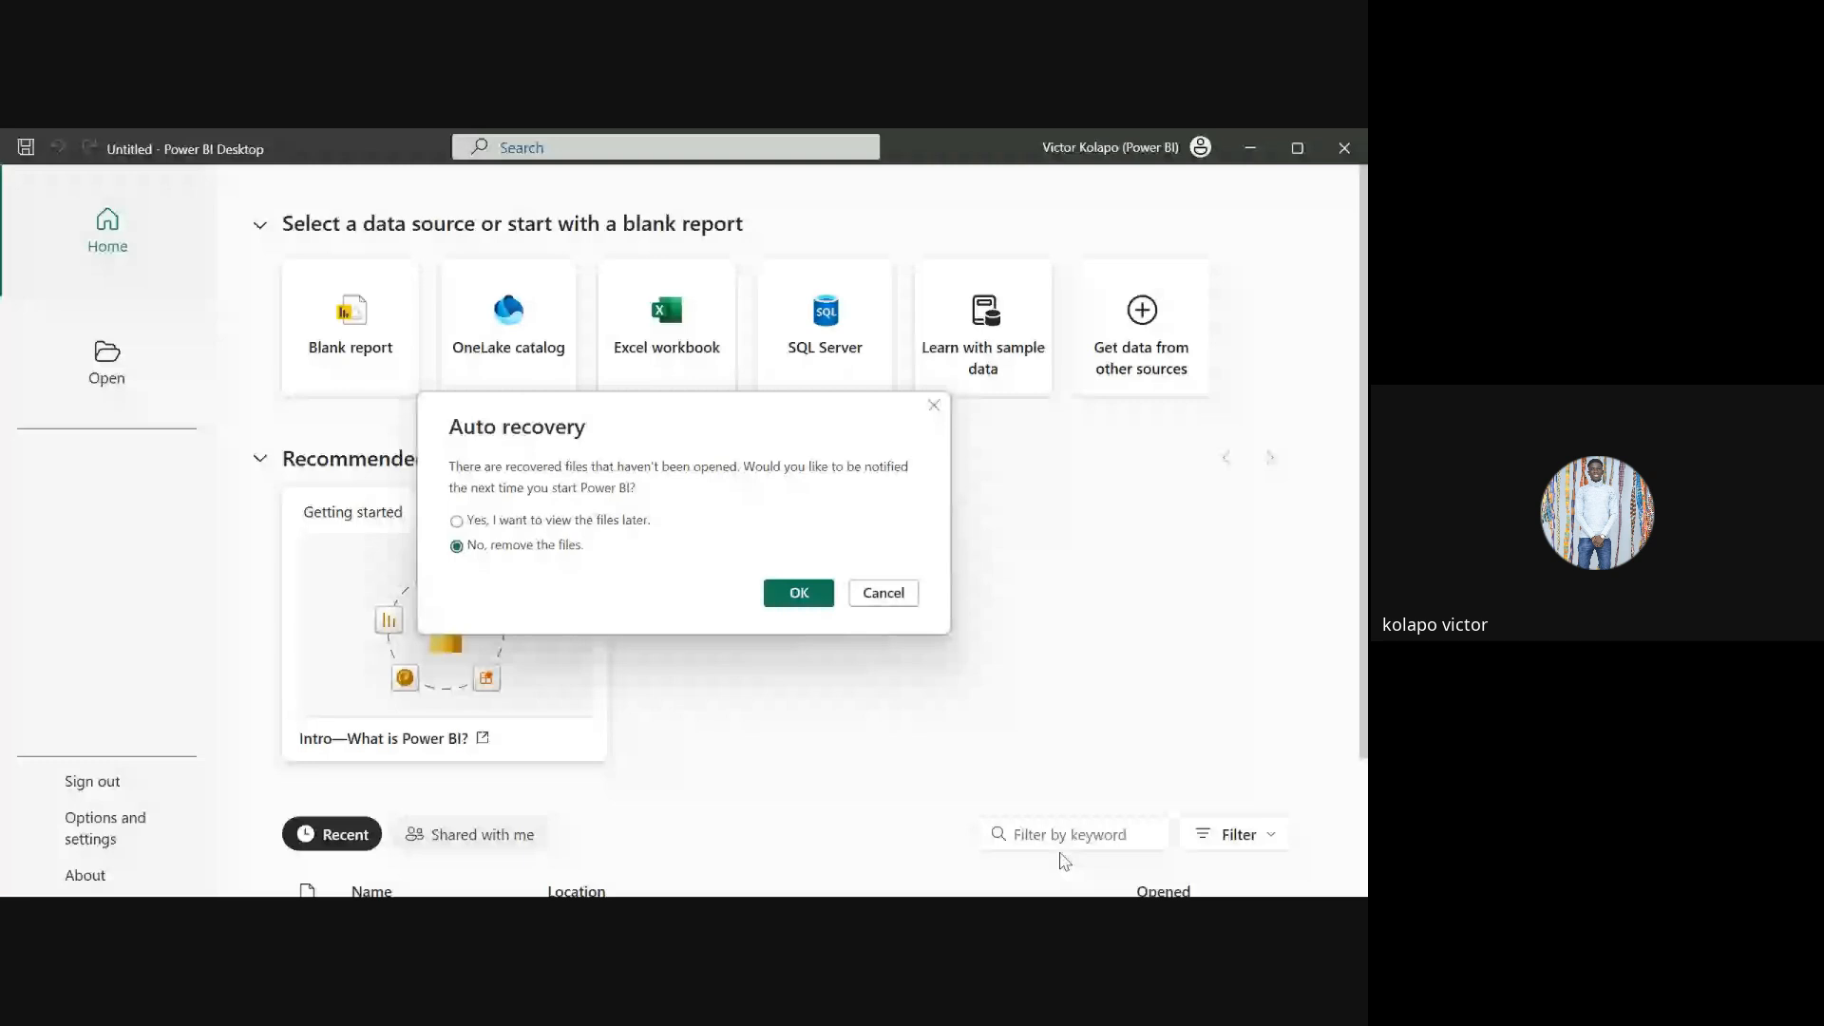
key("alt+Tab")
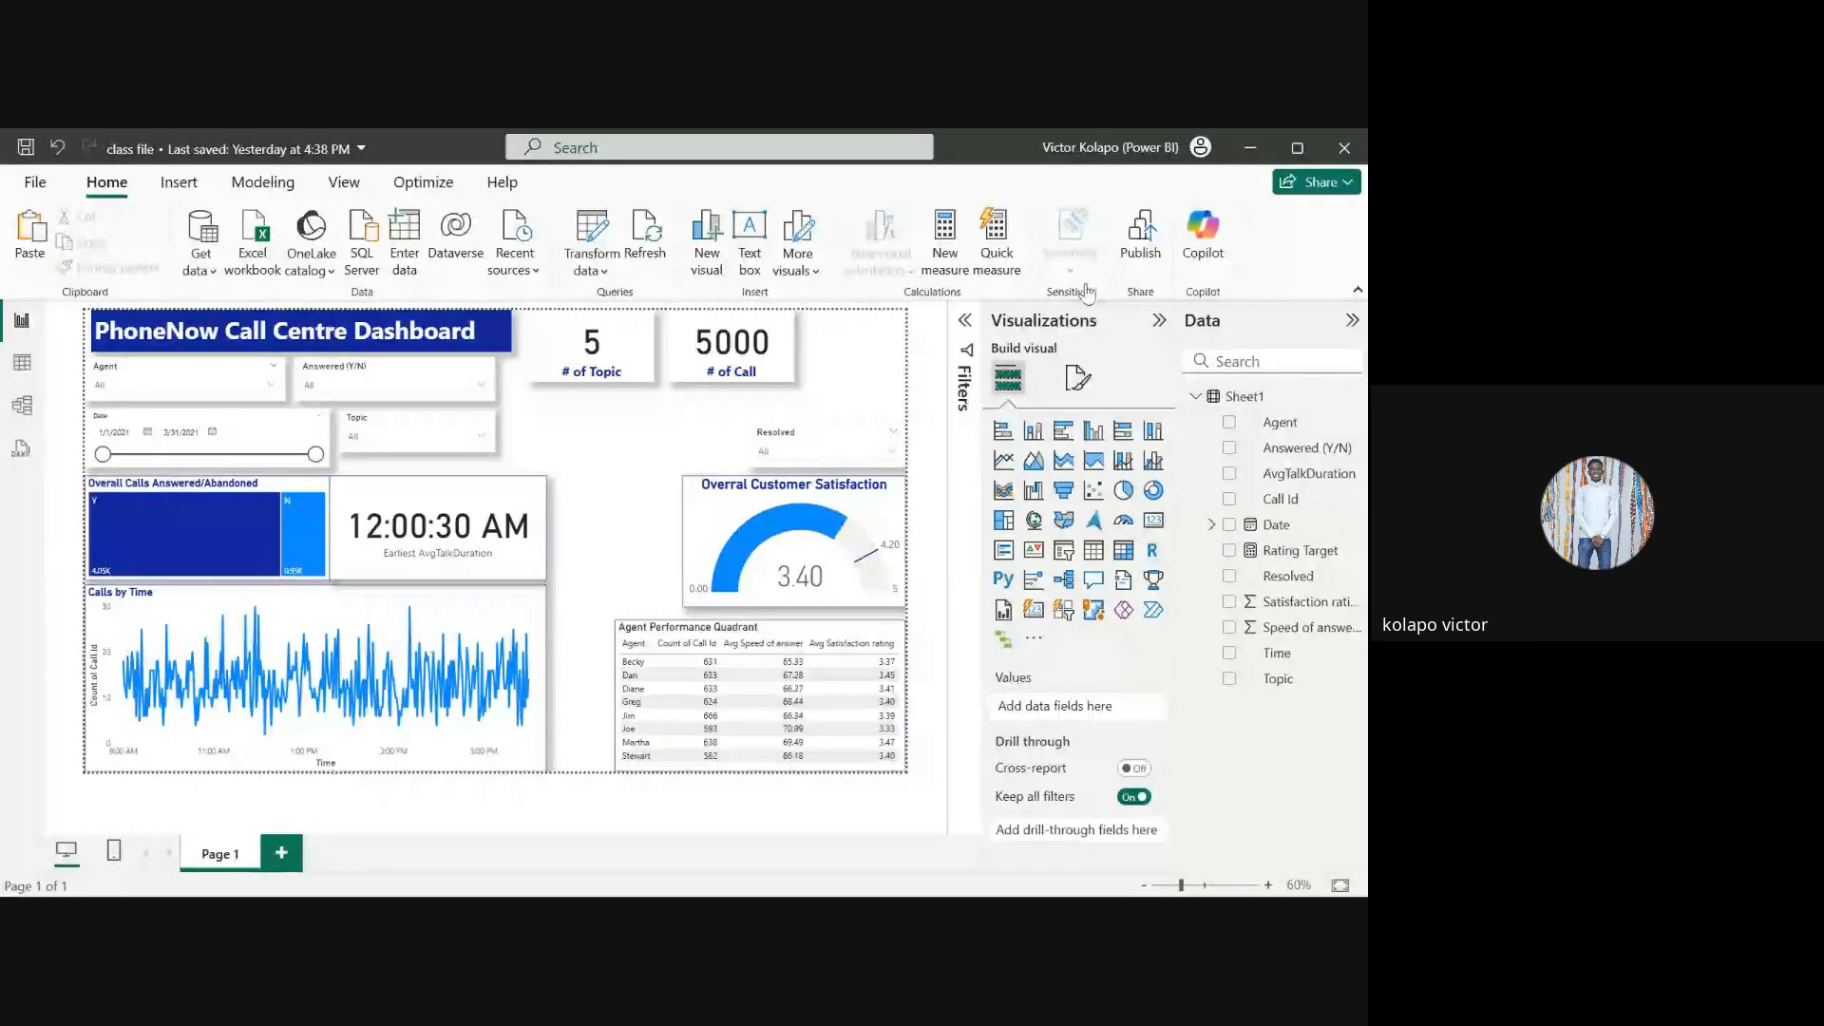
left_click(1256, 144)
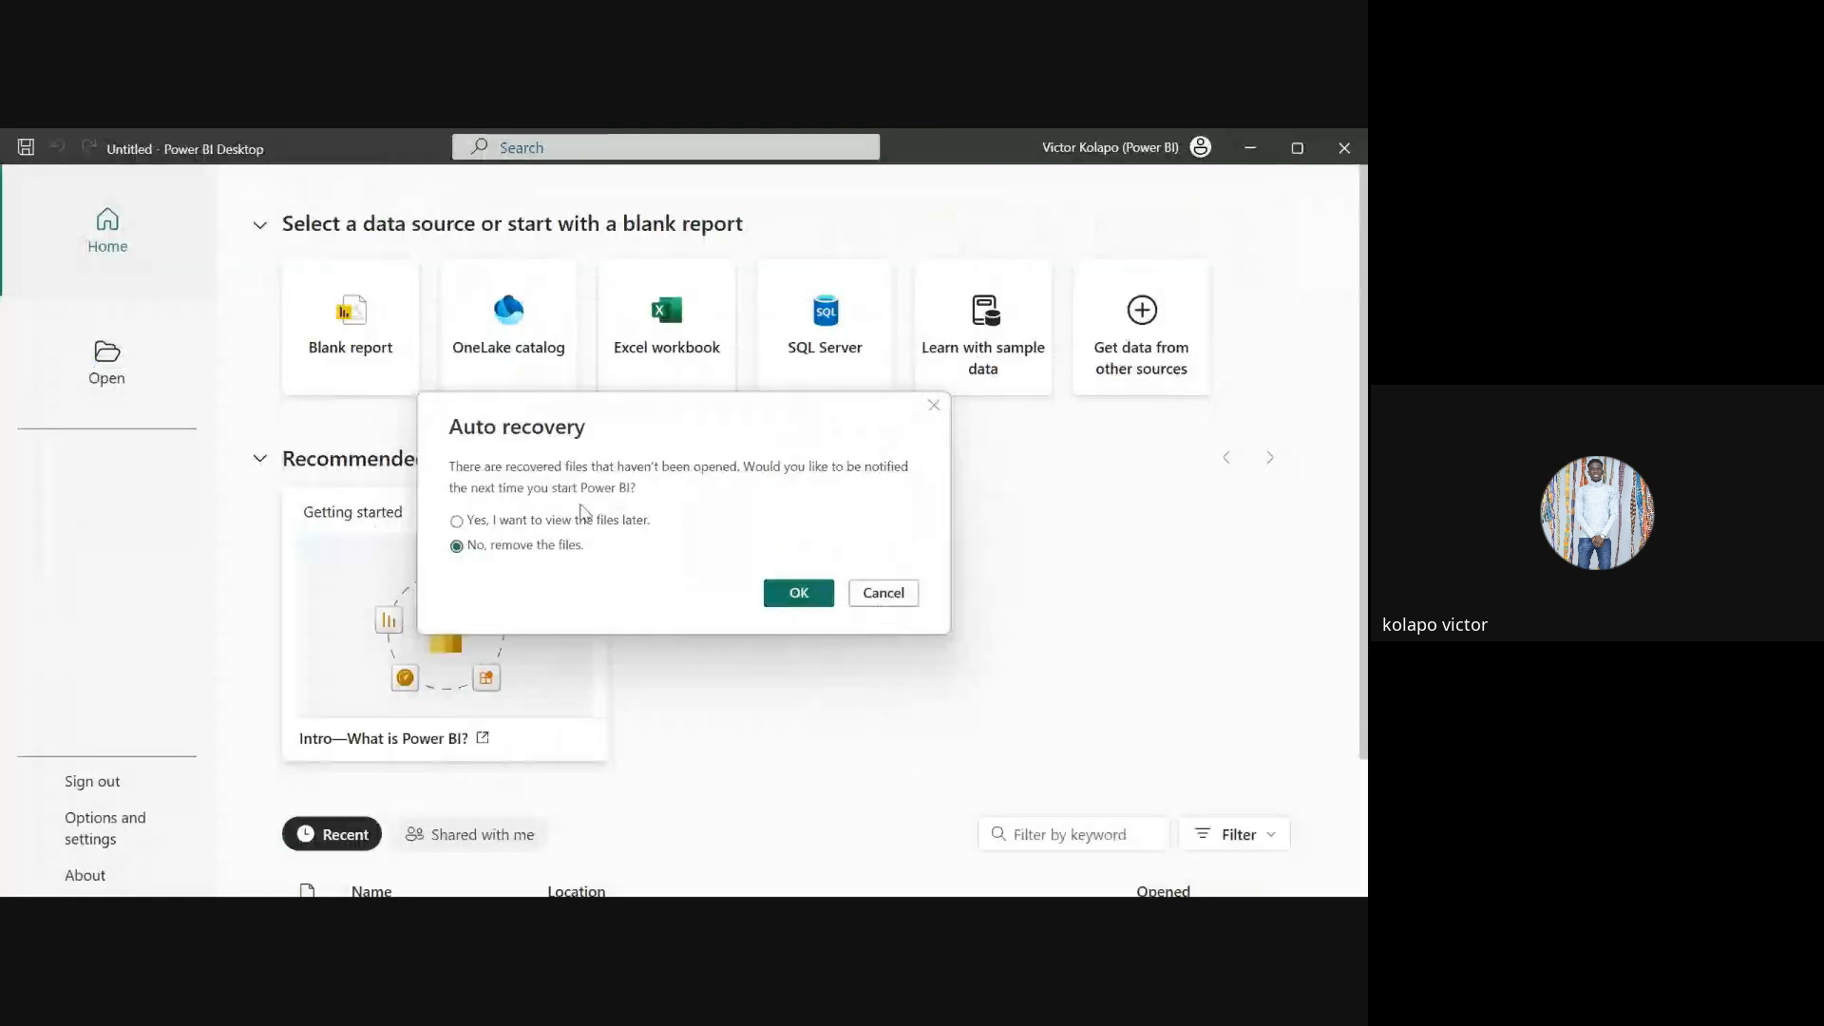
left_click(583, 518)
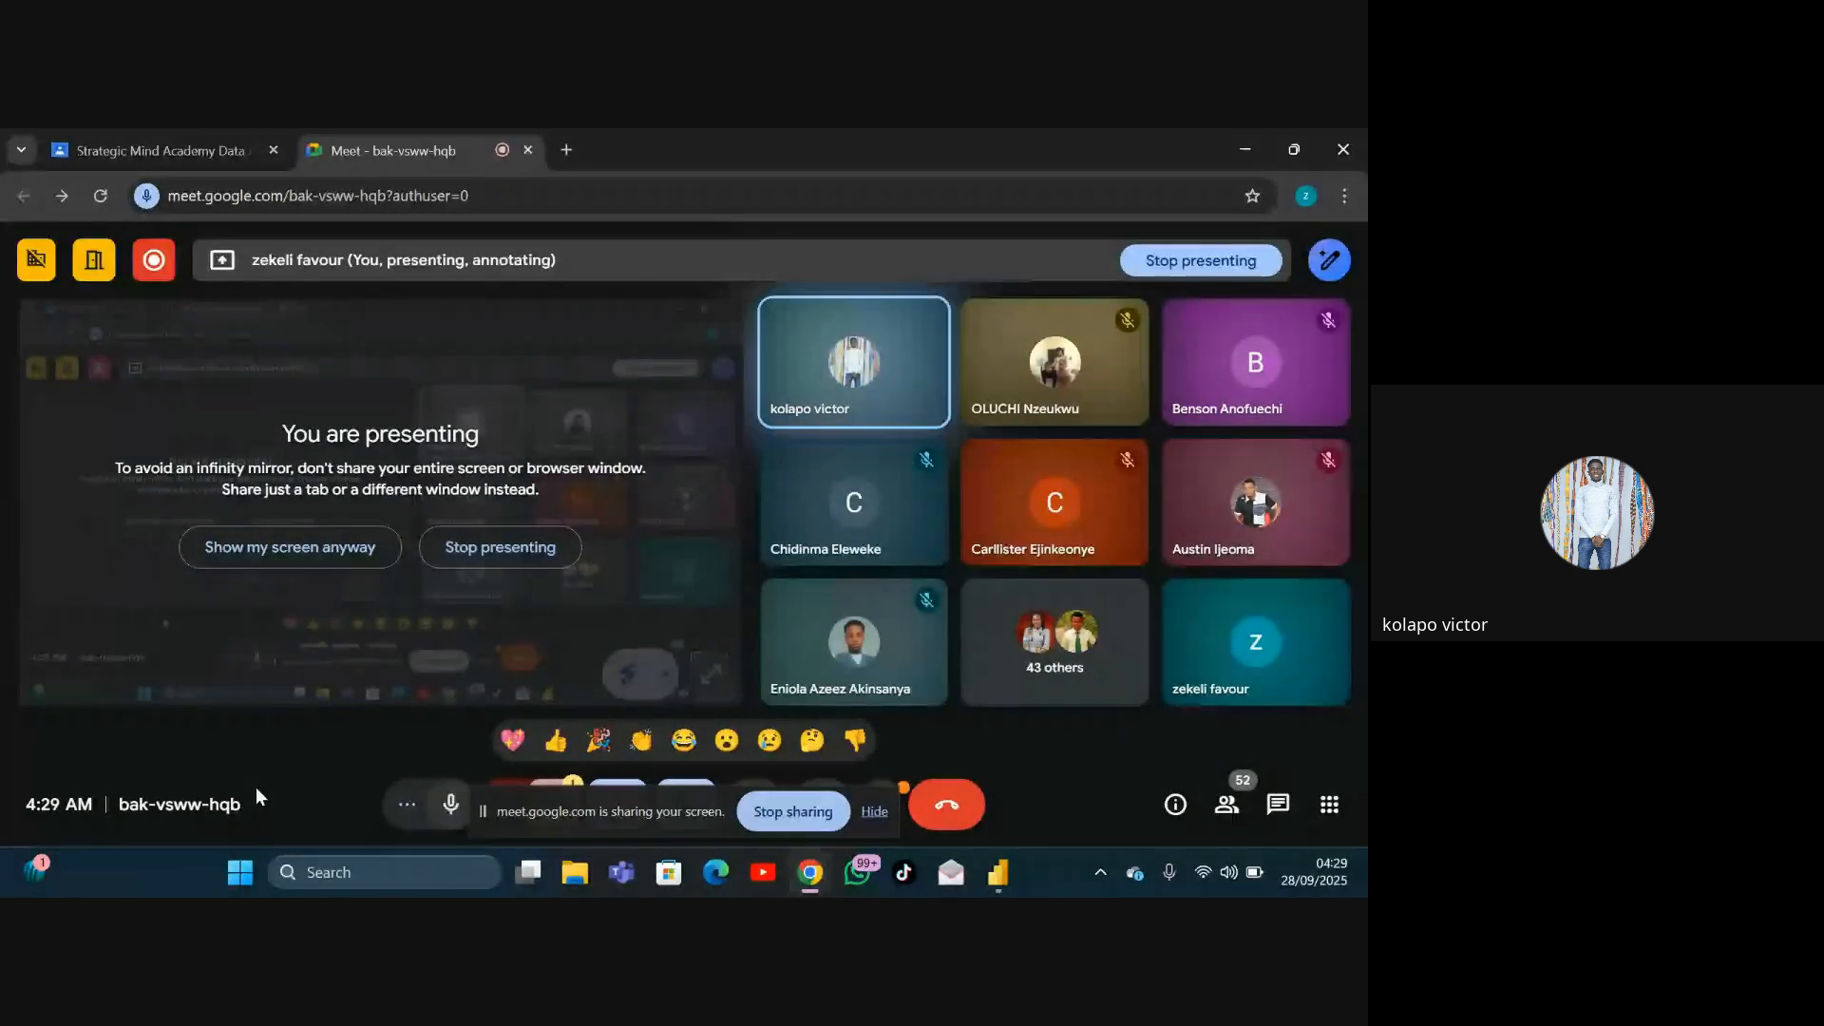
Step: Switch from the Google Meet window to the untitled Power BI Desktop window
left_click(996, 873)
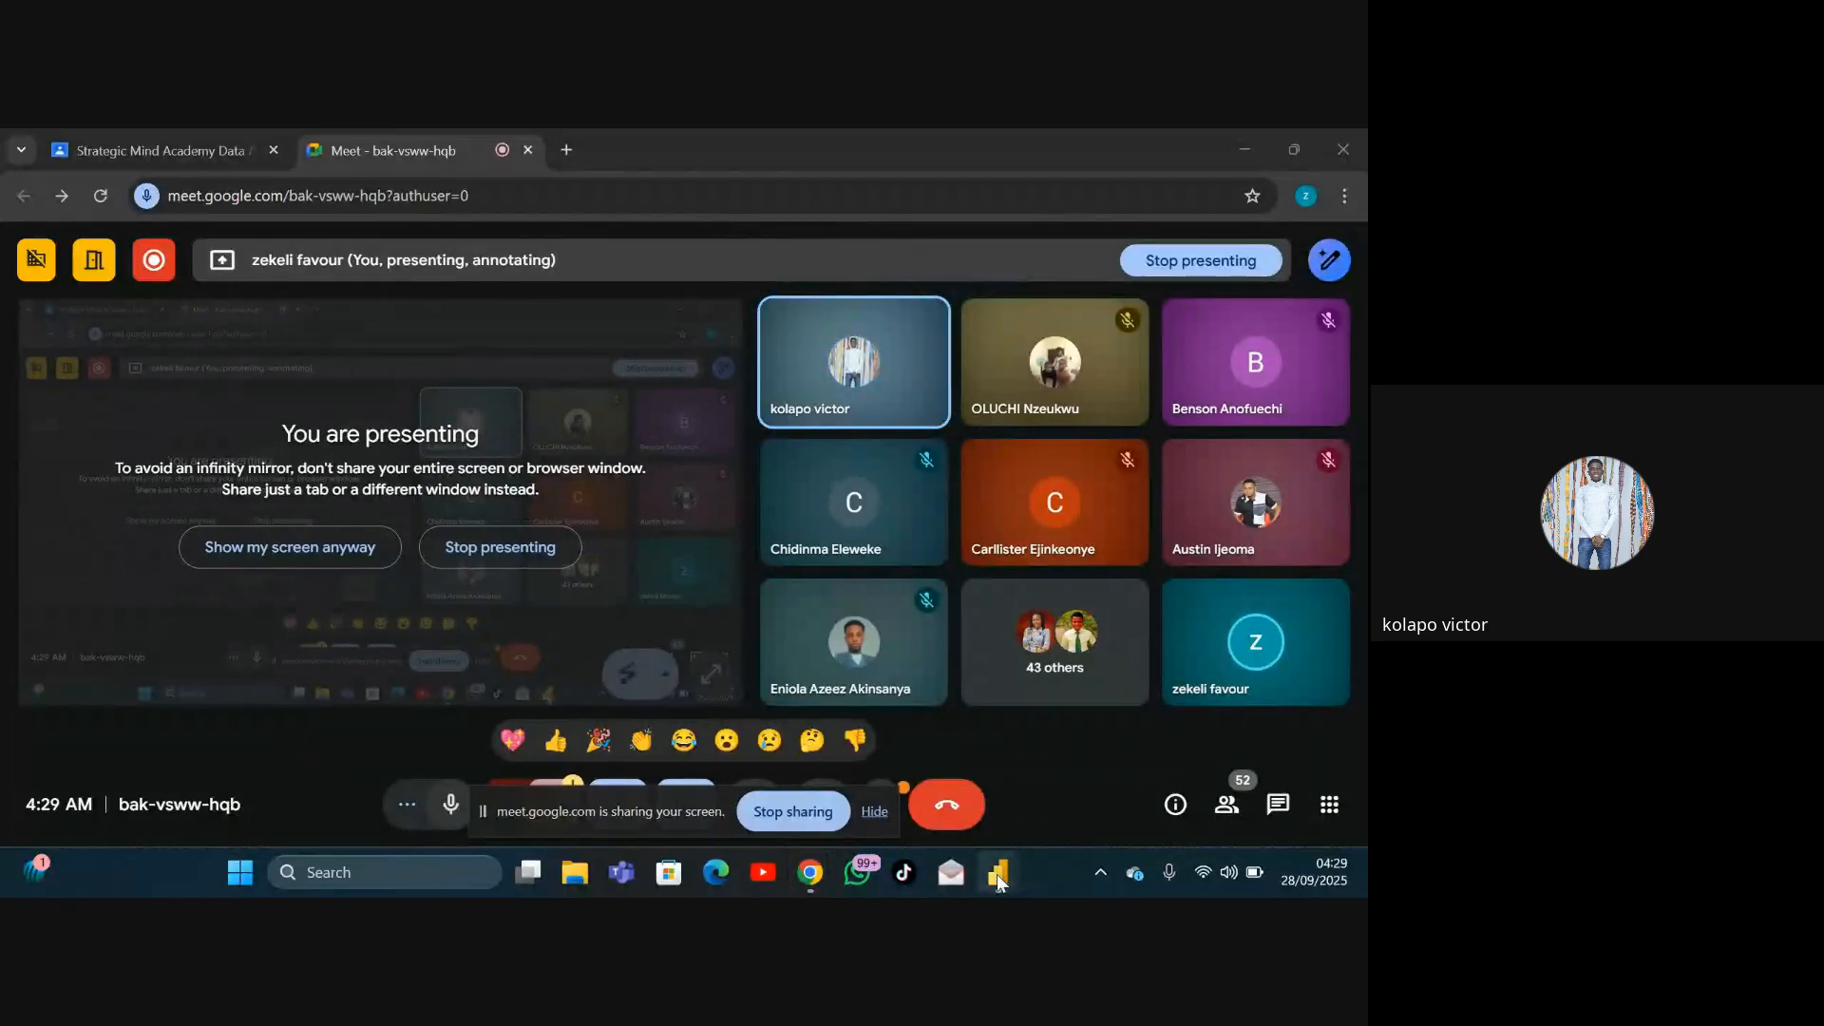
left_click(261, 551)
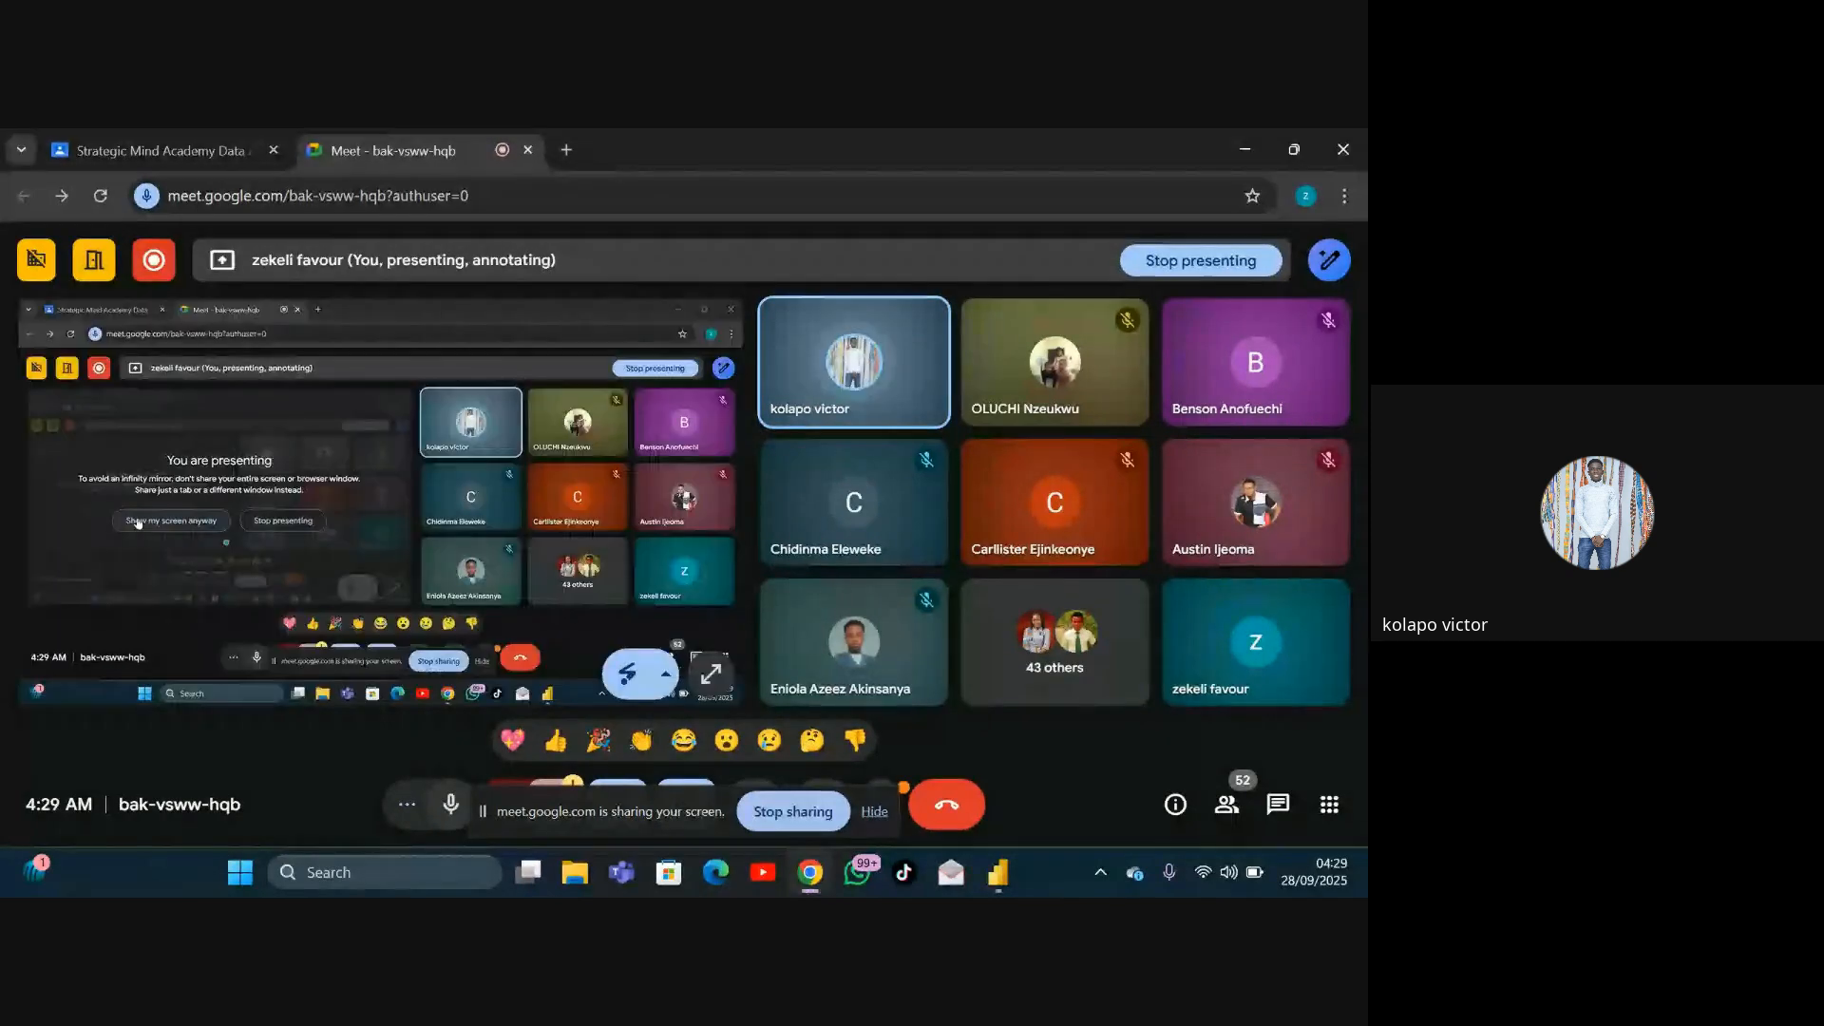
left_click(992, 879)
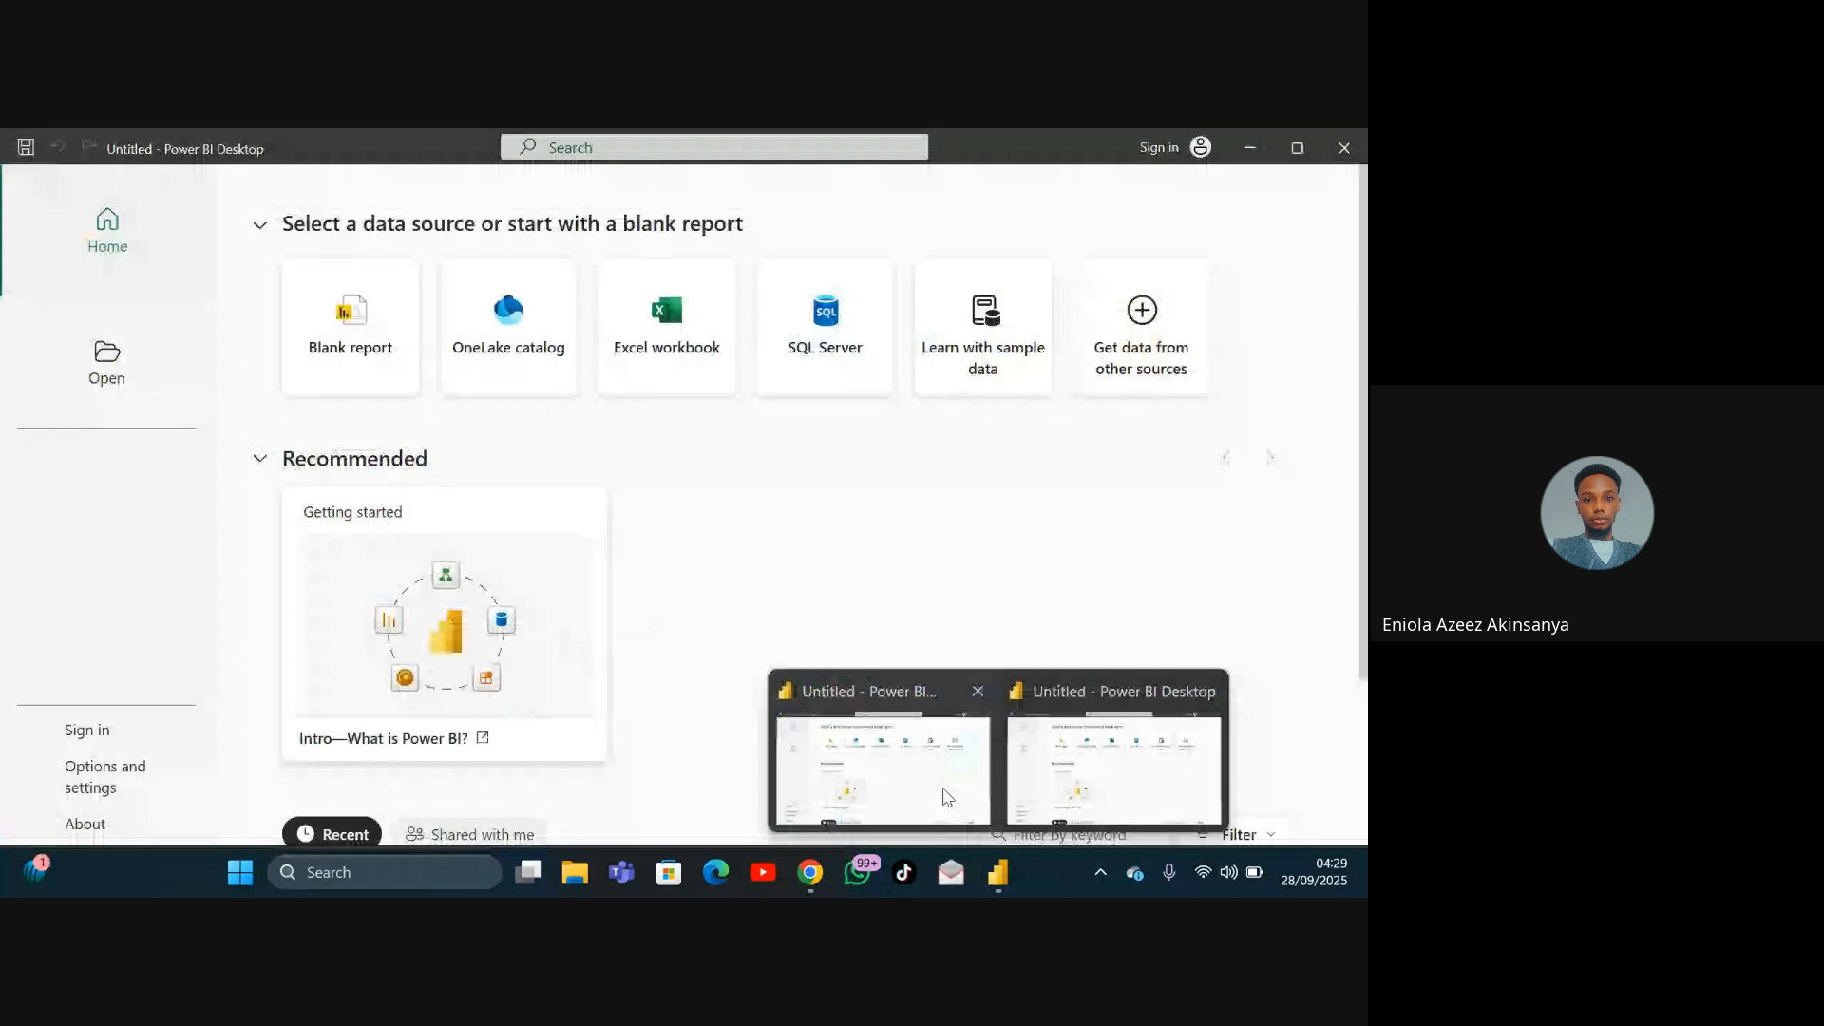
left_click(940, 798)
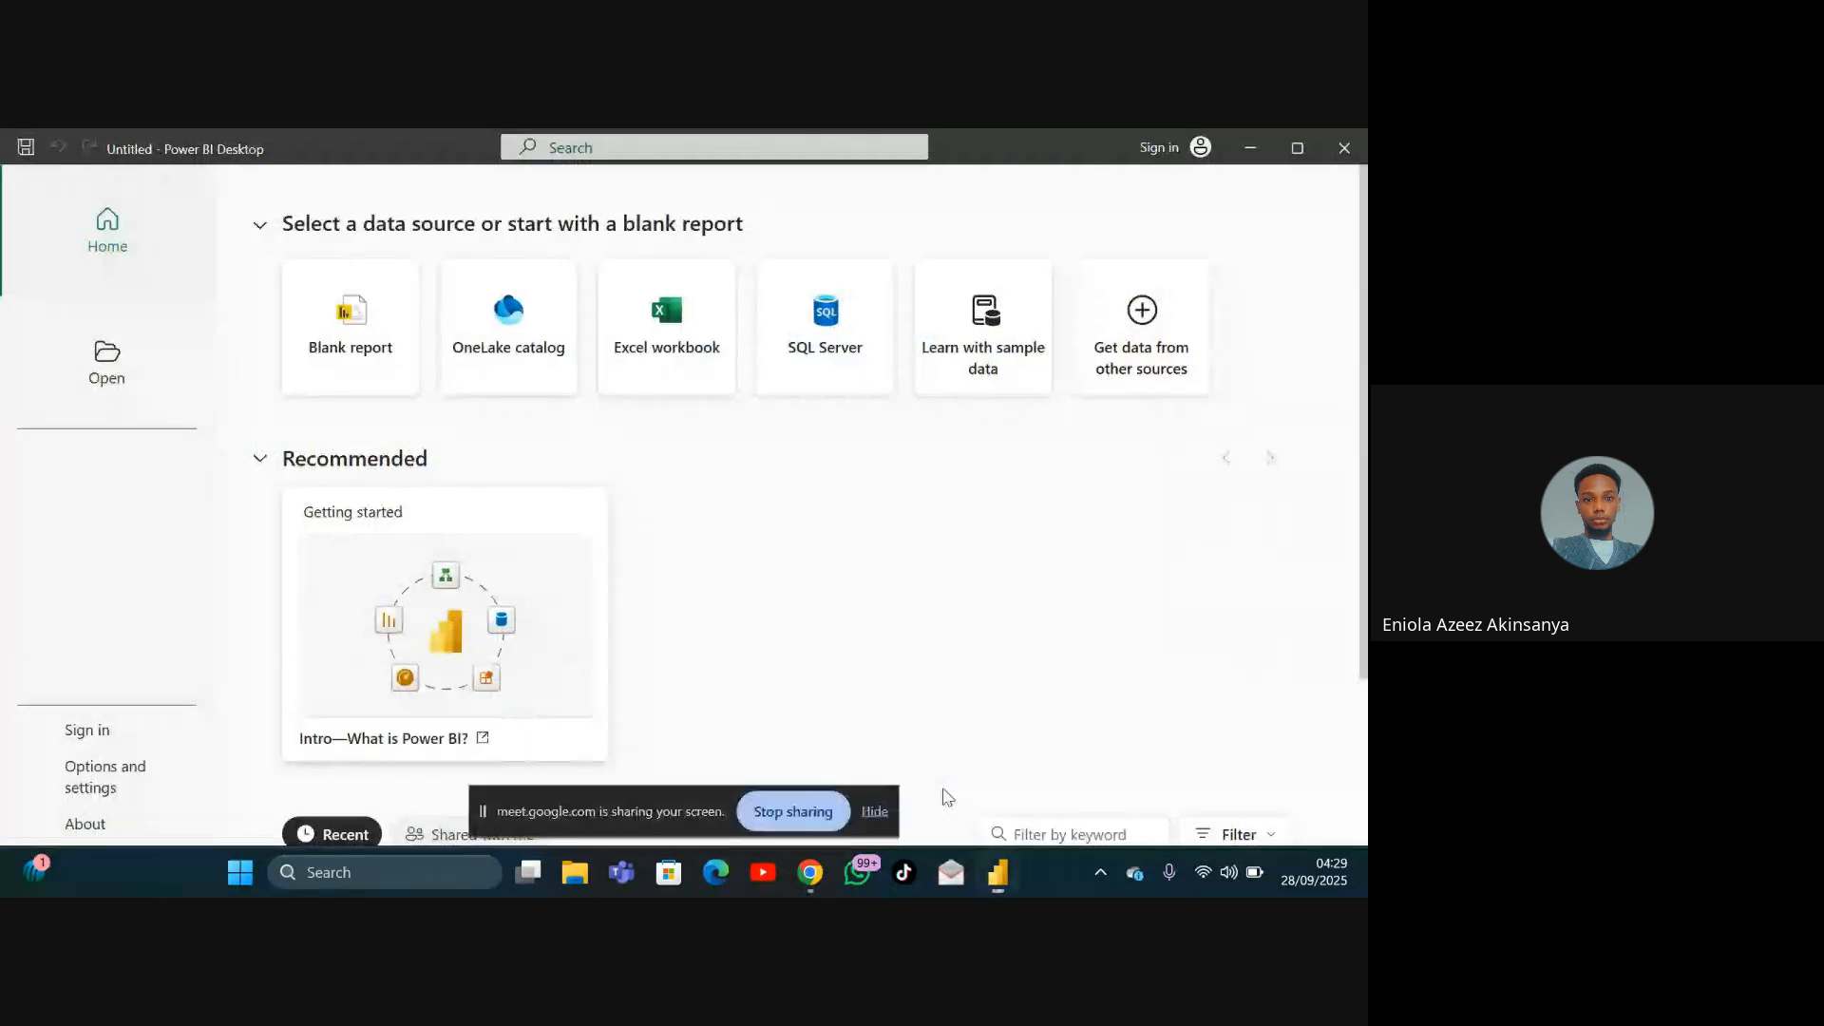
Step: Start a new blank report
left_click(335, 329)
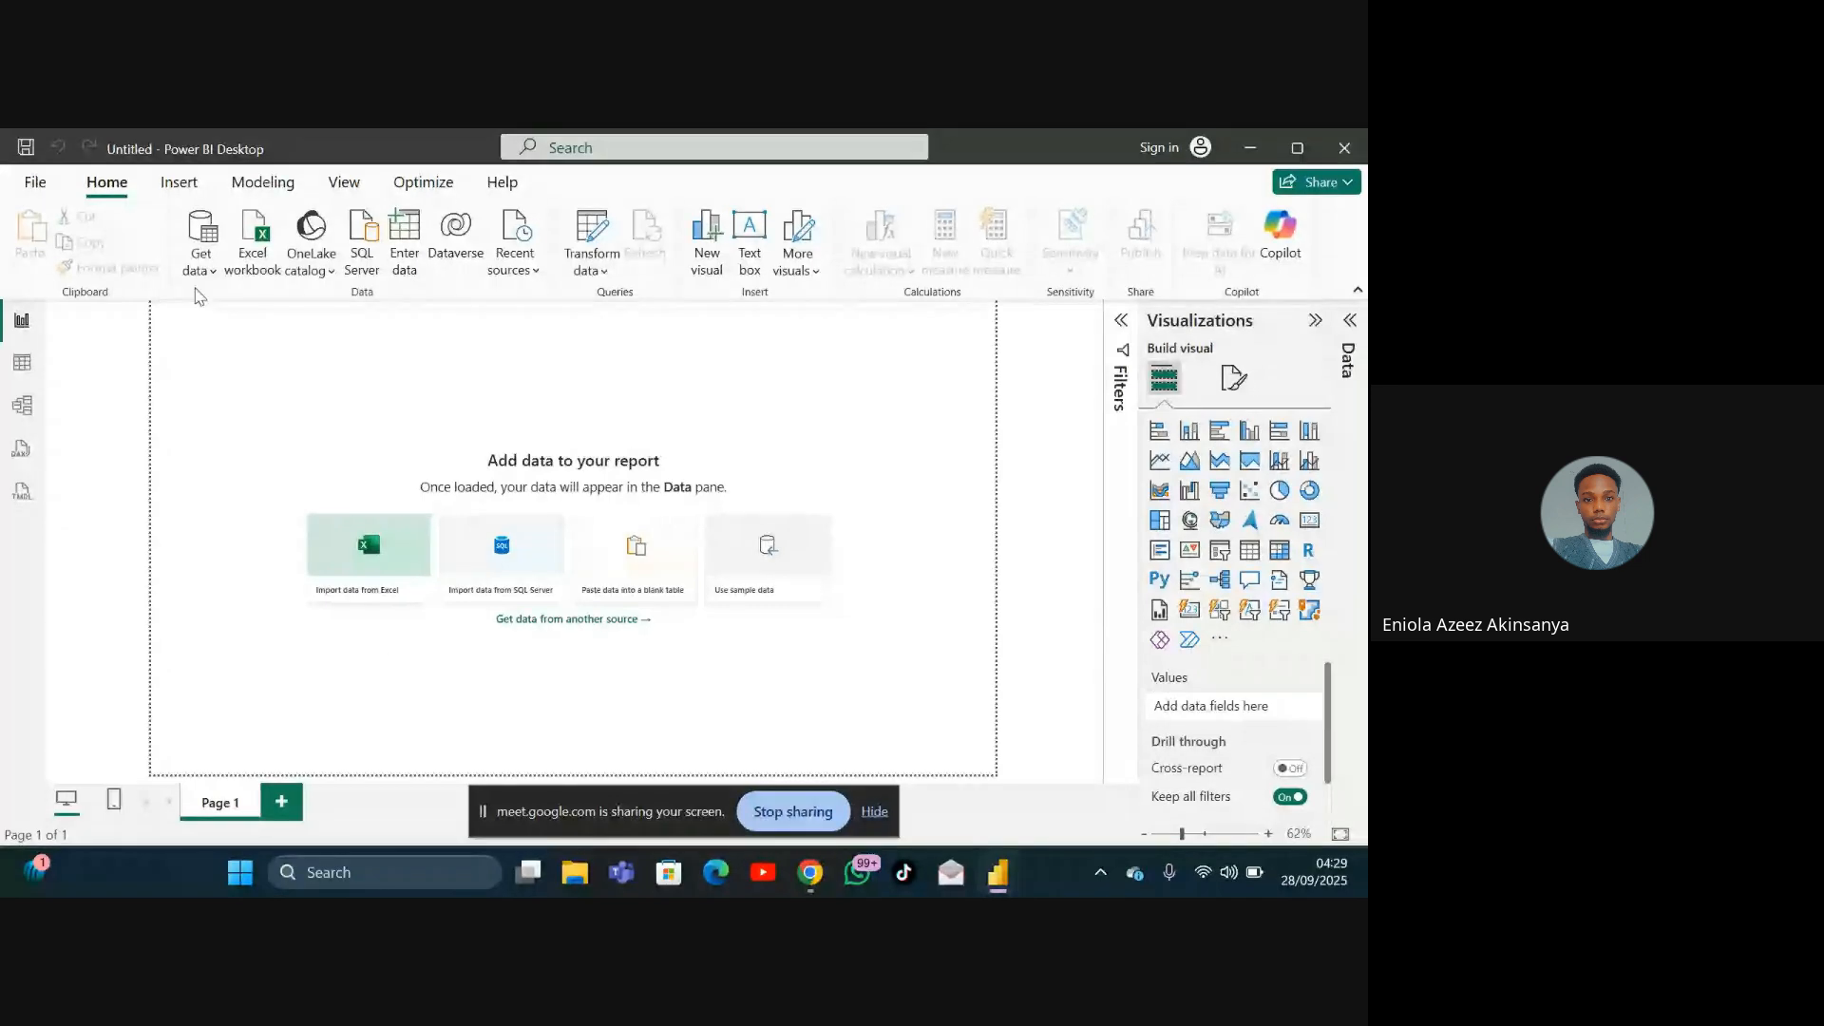
Step: Open the Text/CSV data source file picker and cancel it
left_click(198, 253)
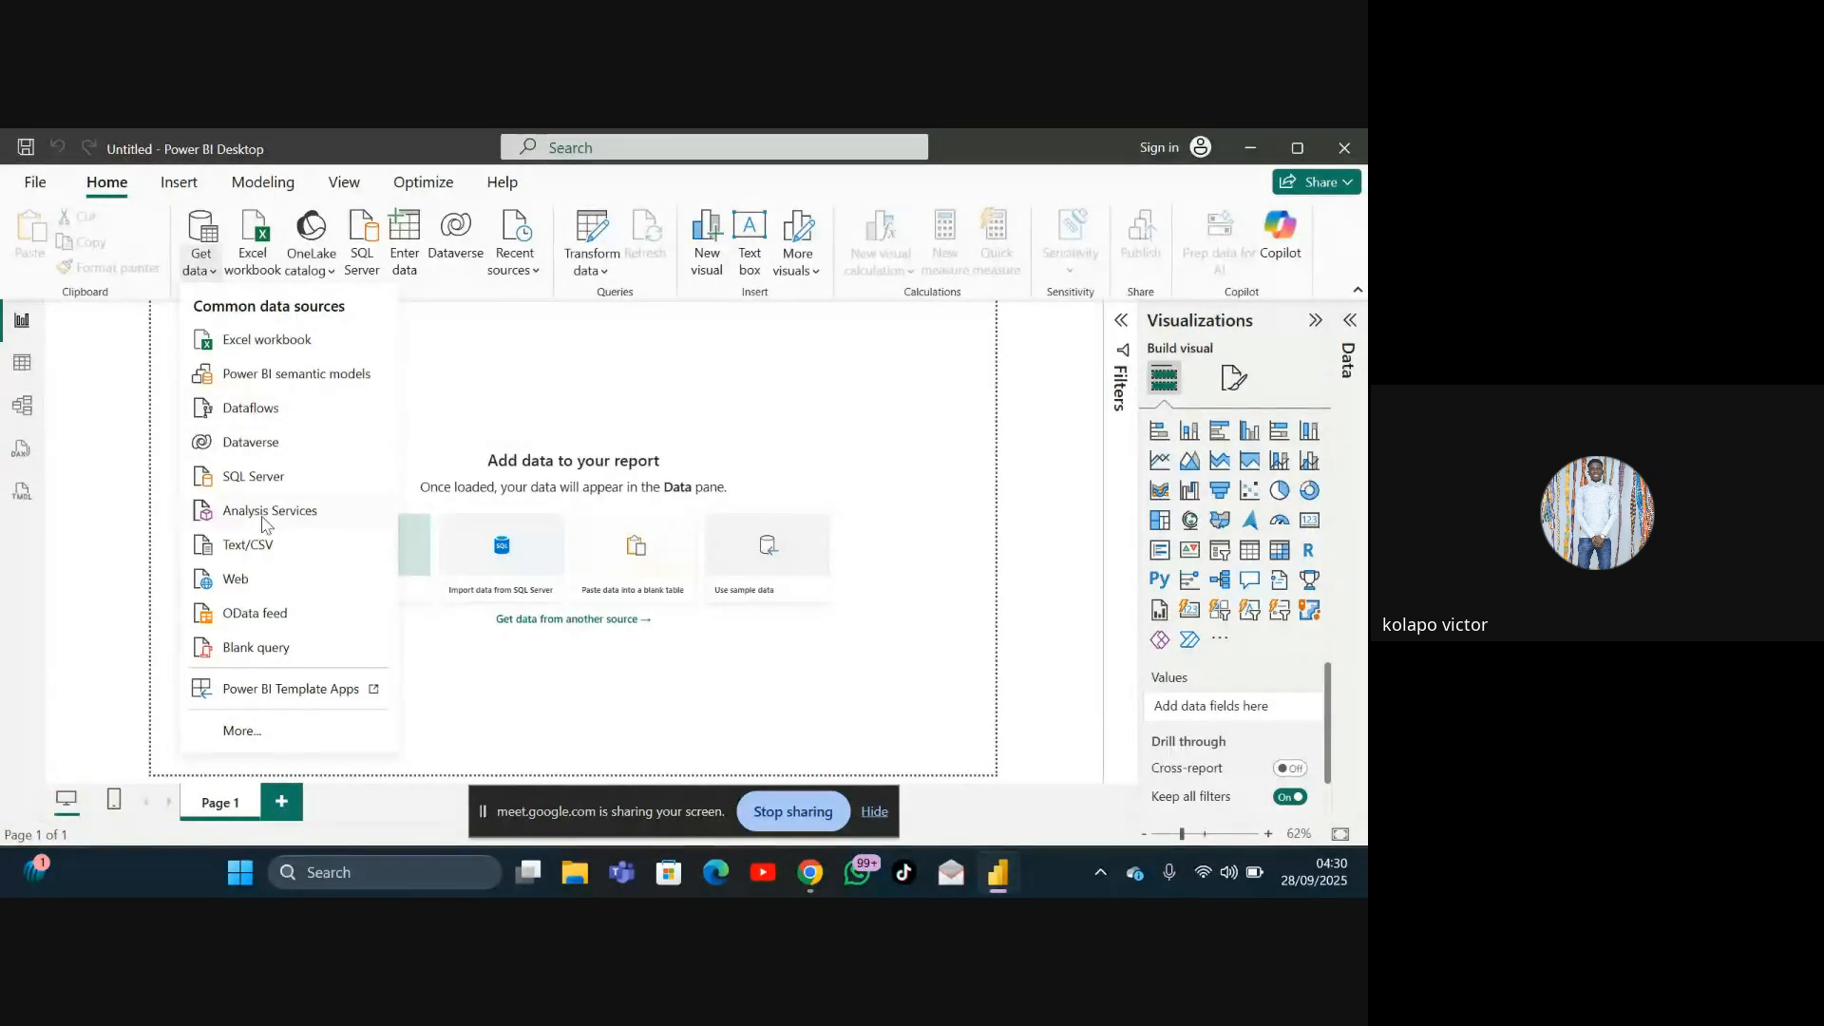
left_click(252, 548)
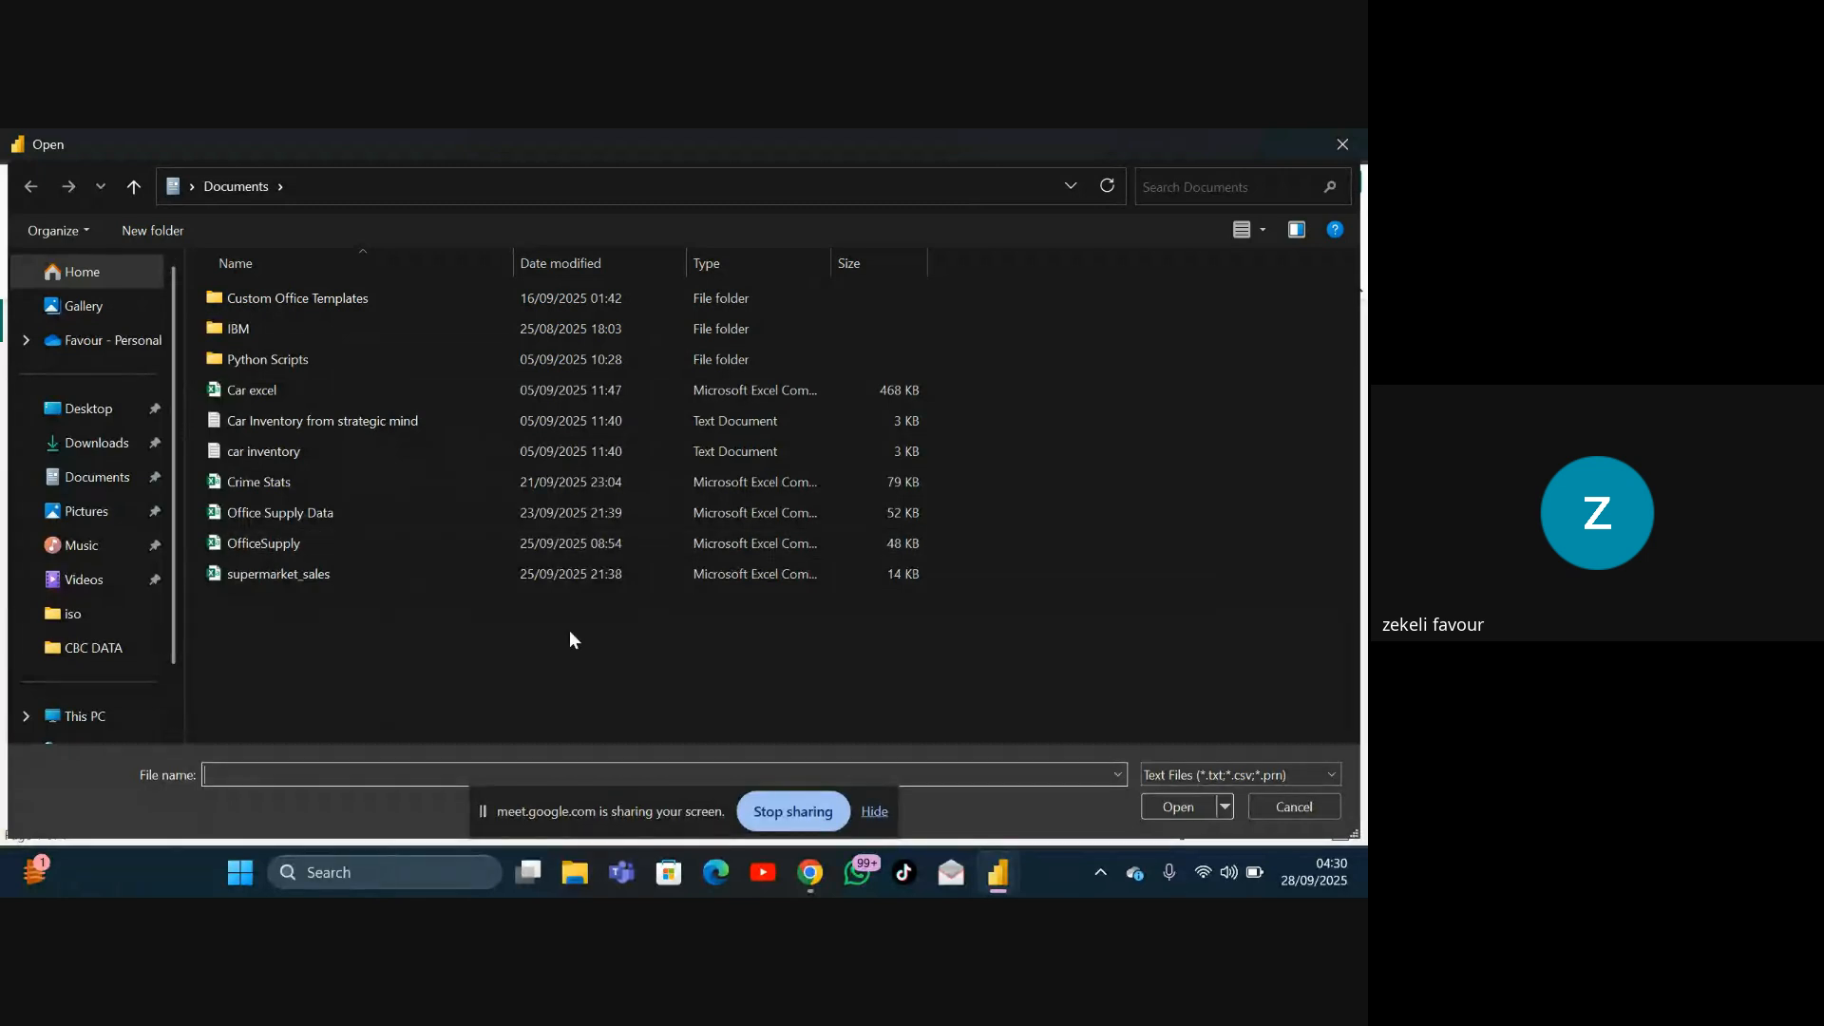
left_click(1307, 806)
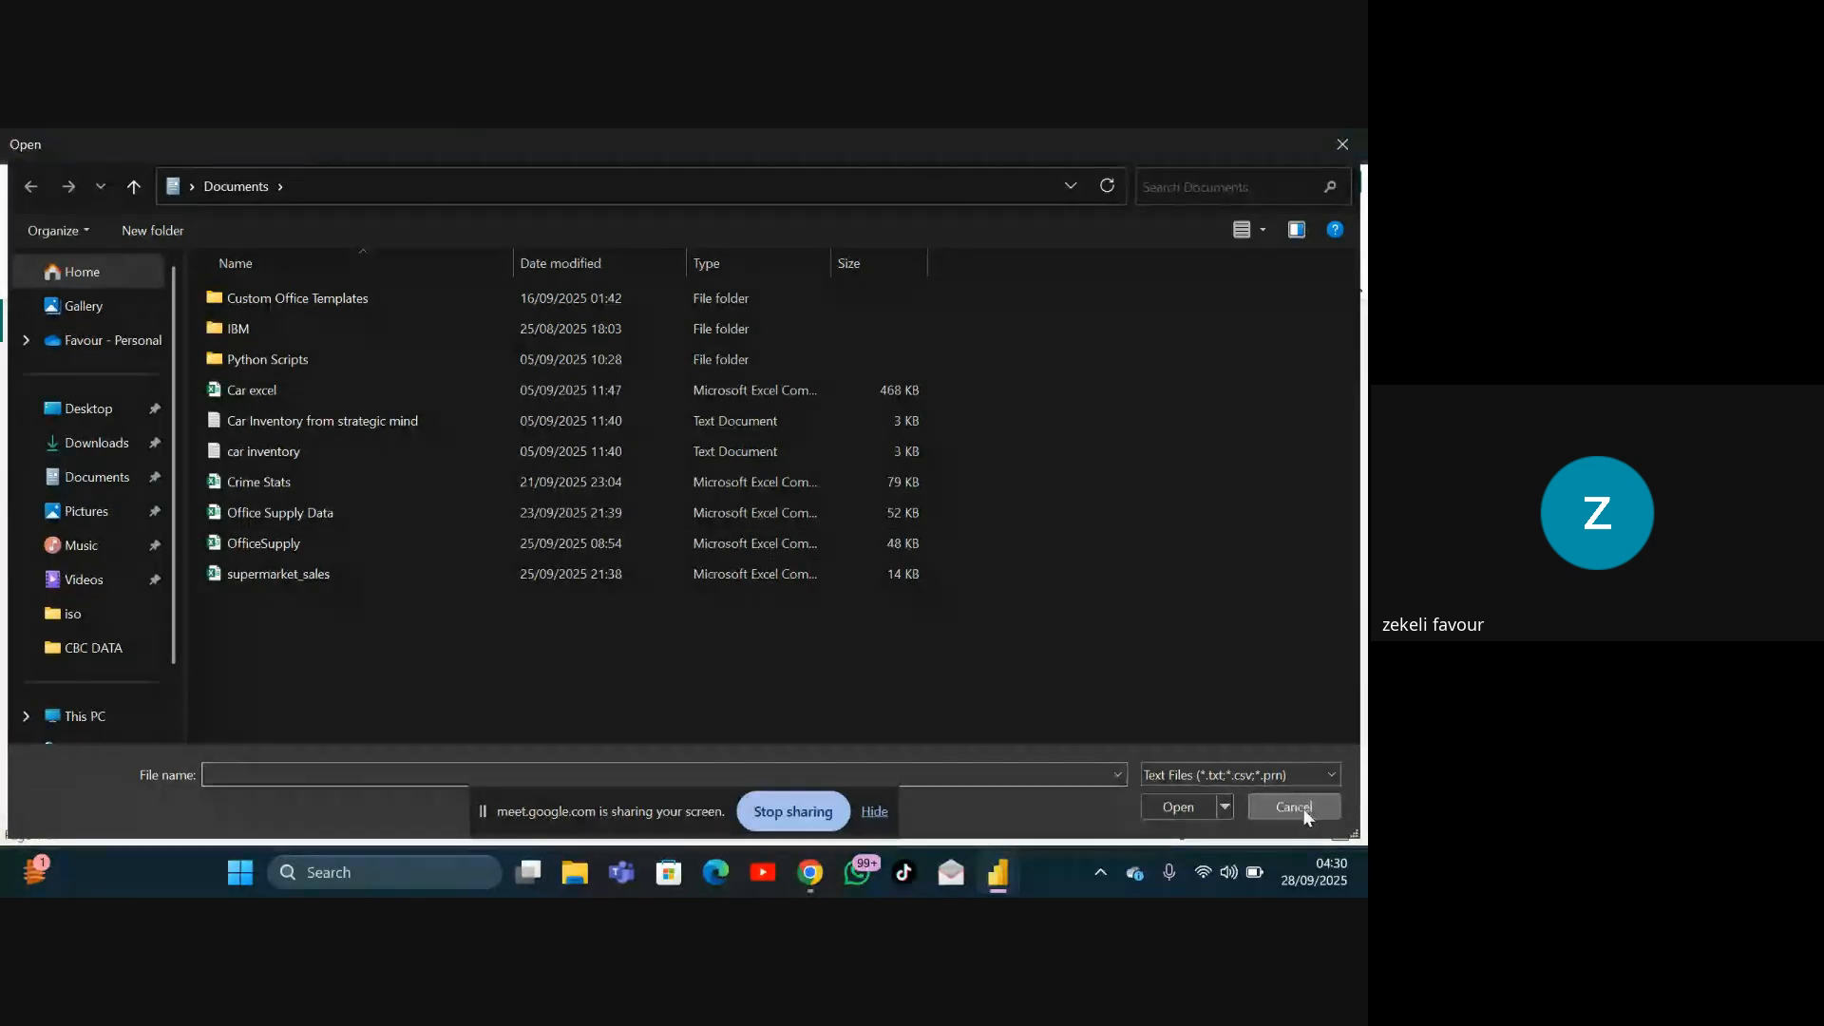
Step: Open the Excel workbook 01 Call-Center-Dataset (1) from Documents as a new data source
left_click(198, 268)
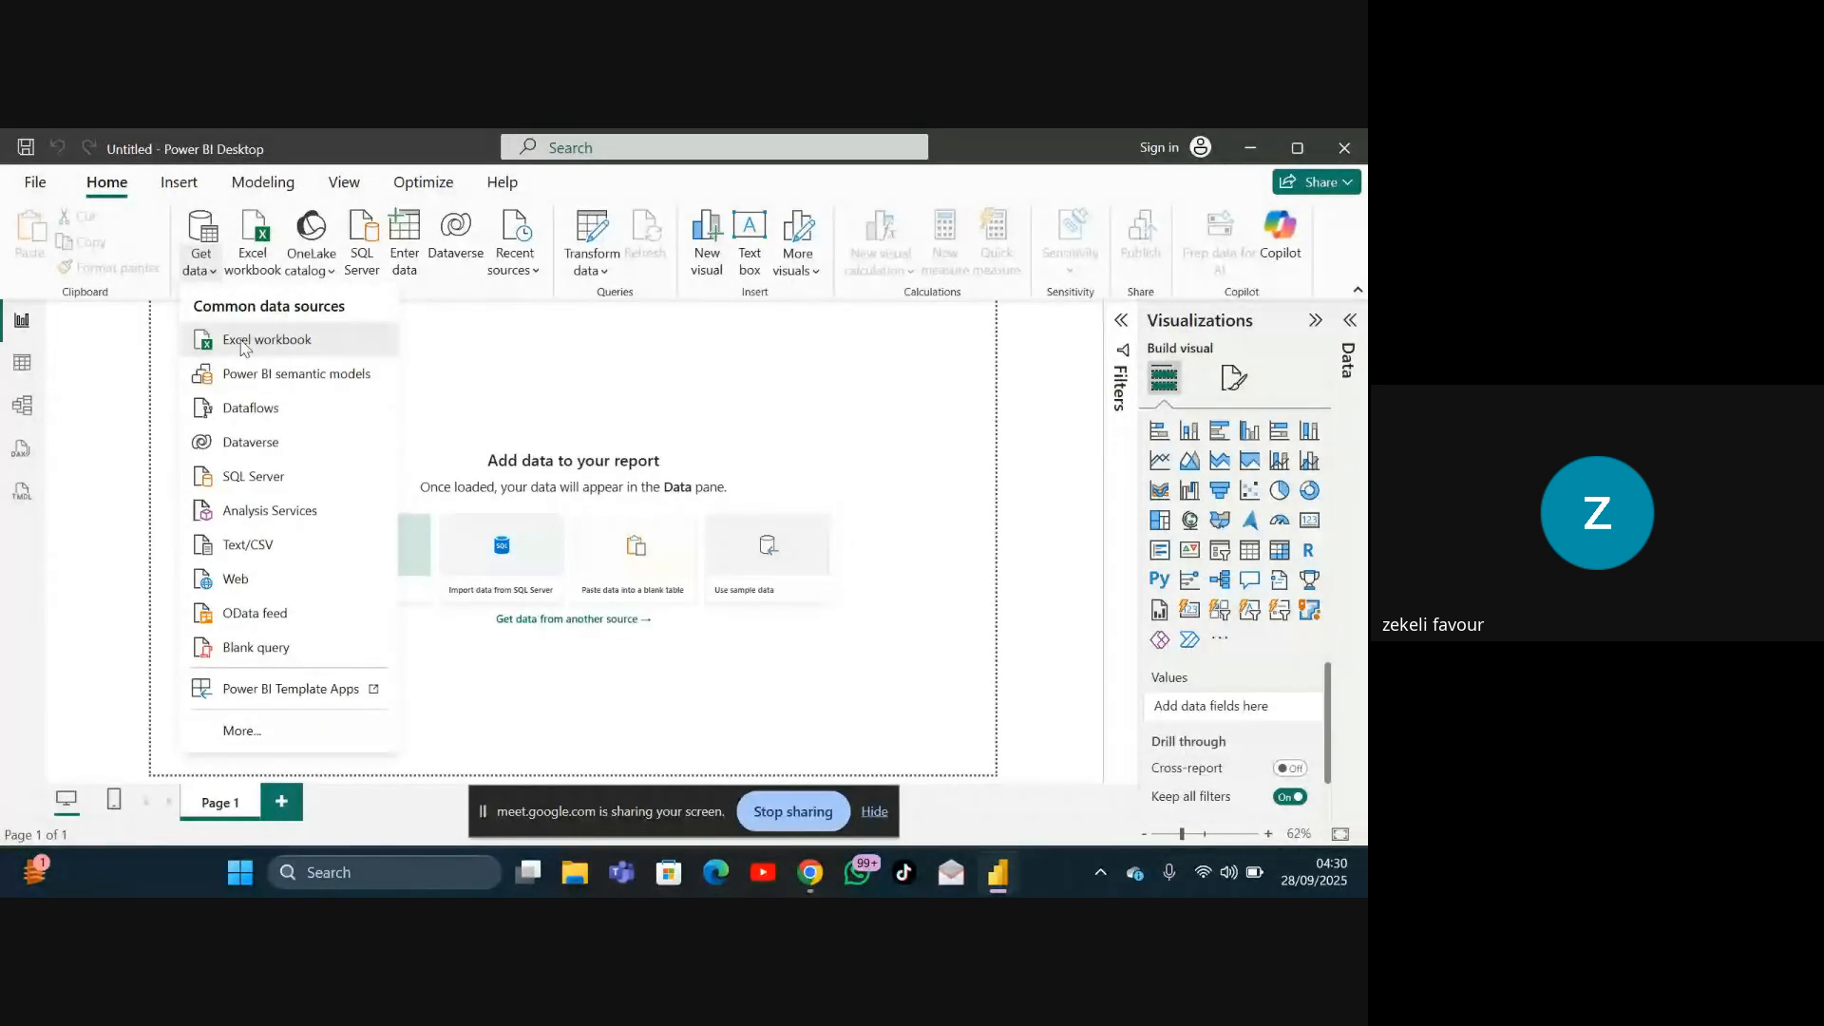
left_click(243, 344)
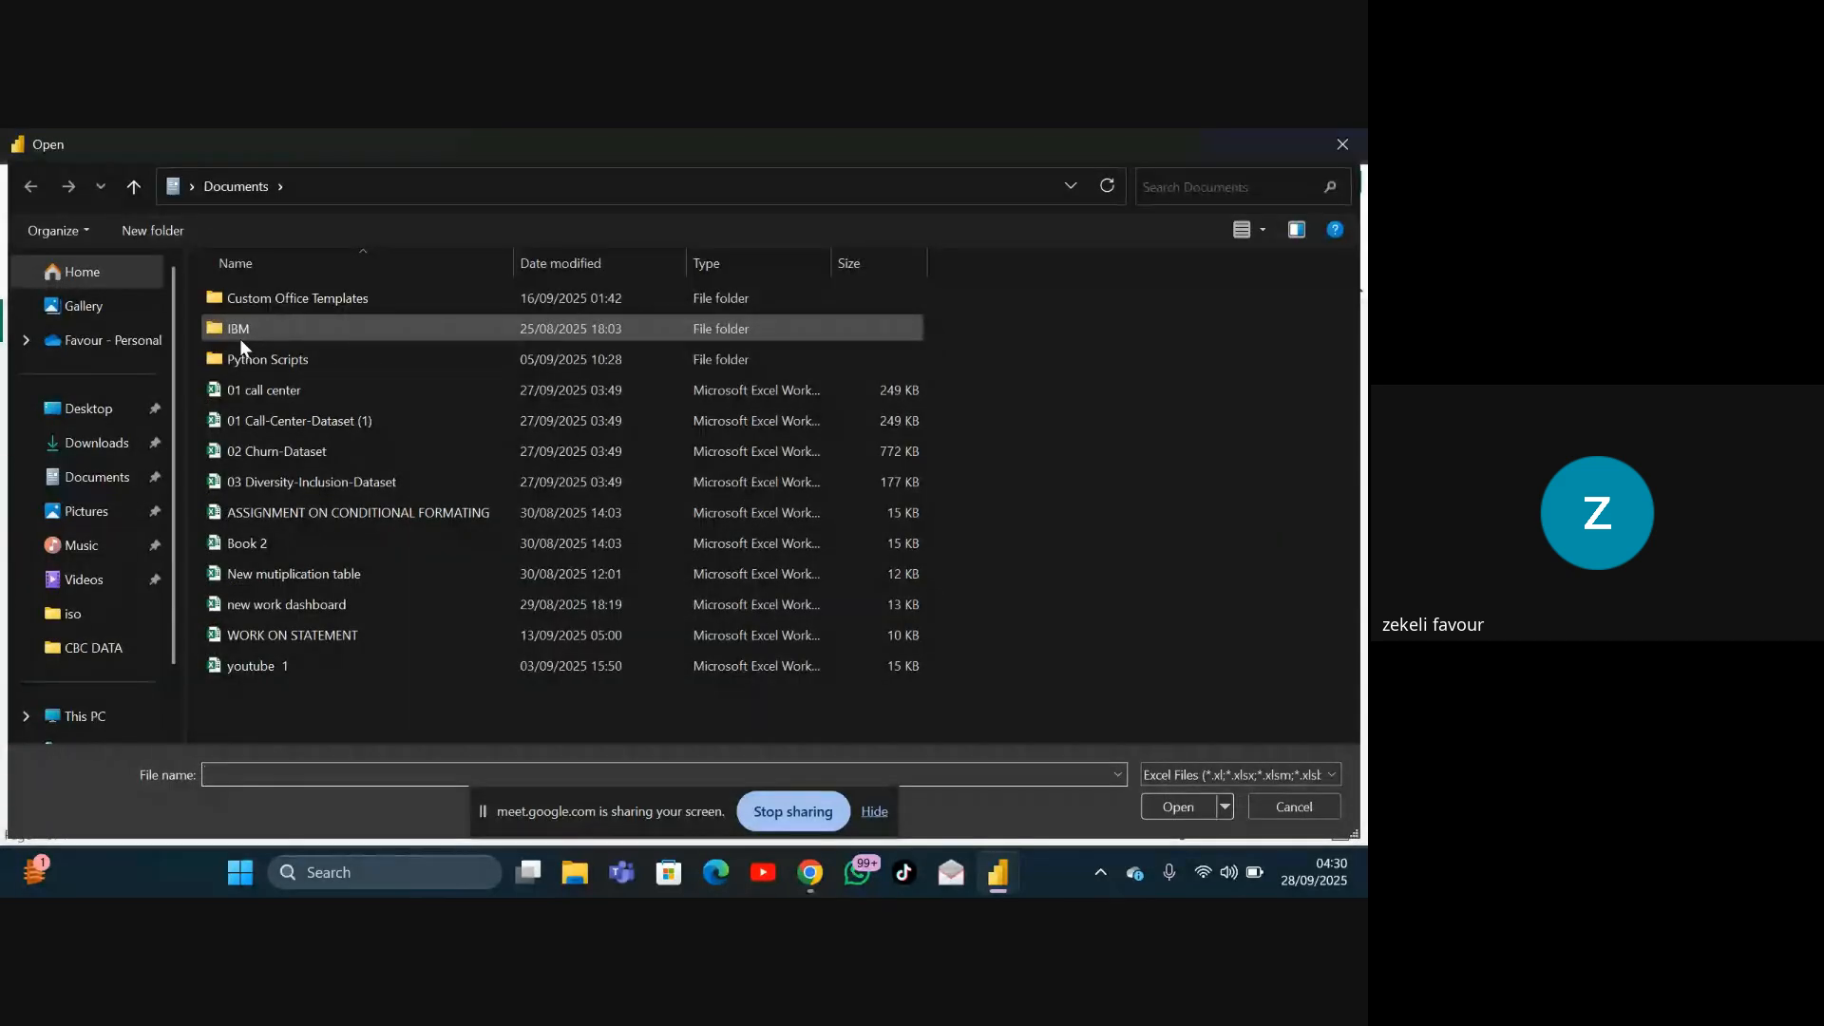
left_click(229, 414)
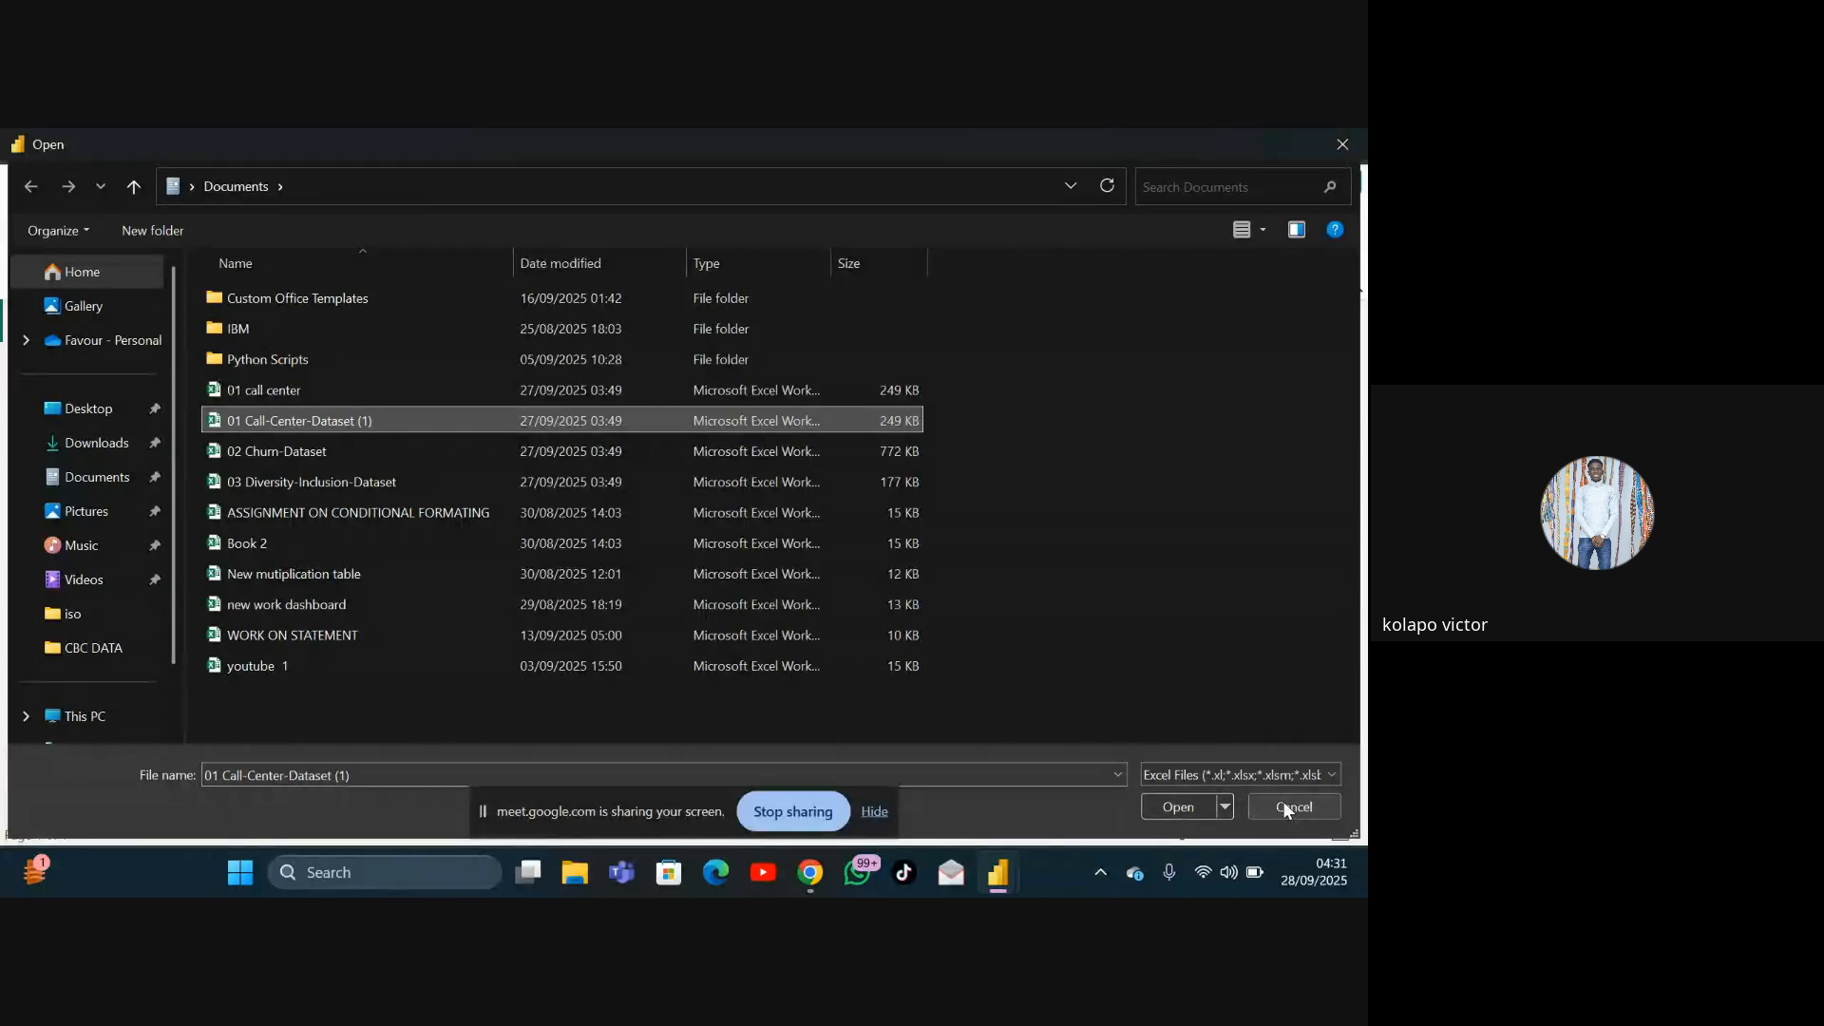
left_click(664, 420)
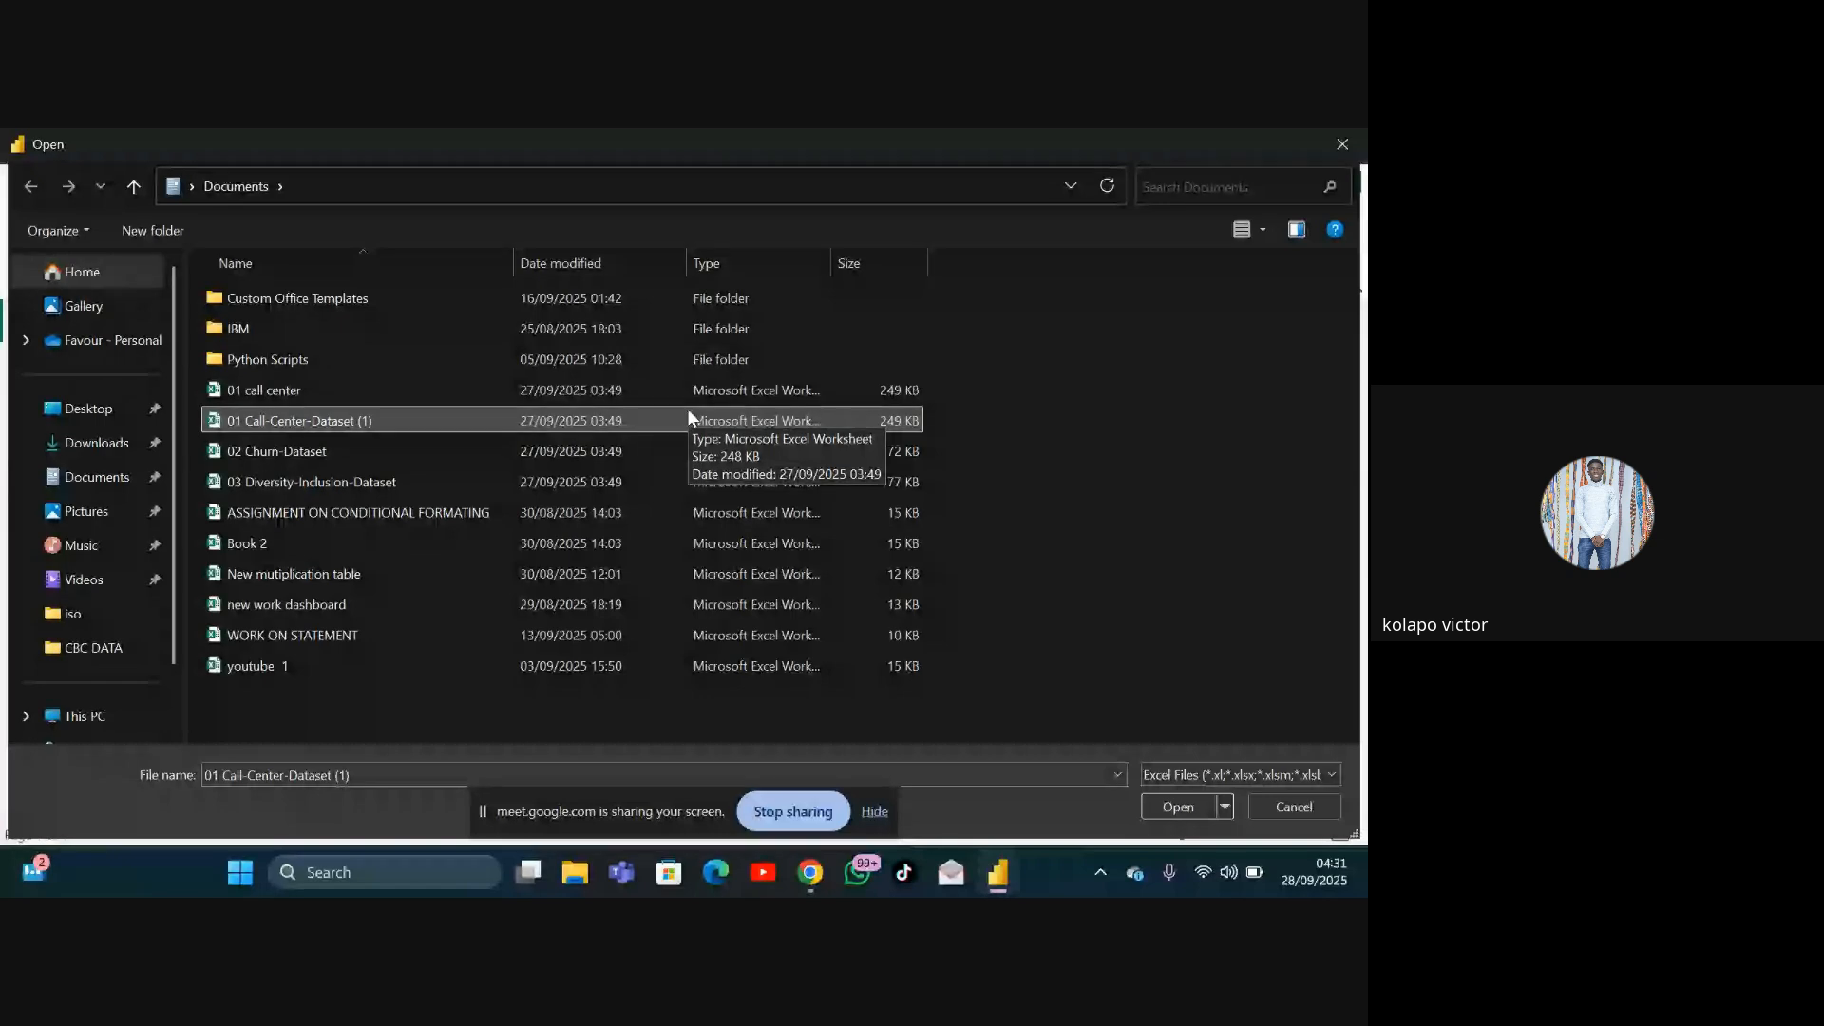
left_click(1193, 817)
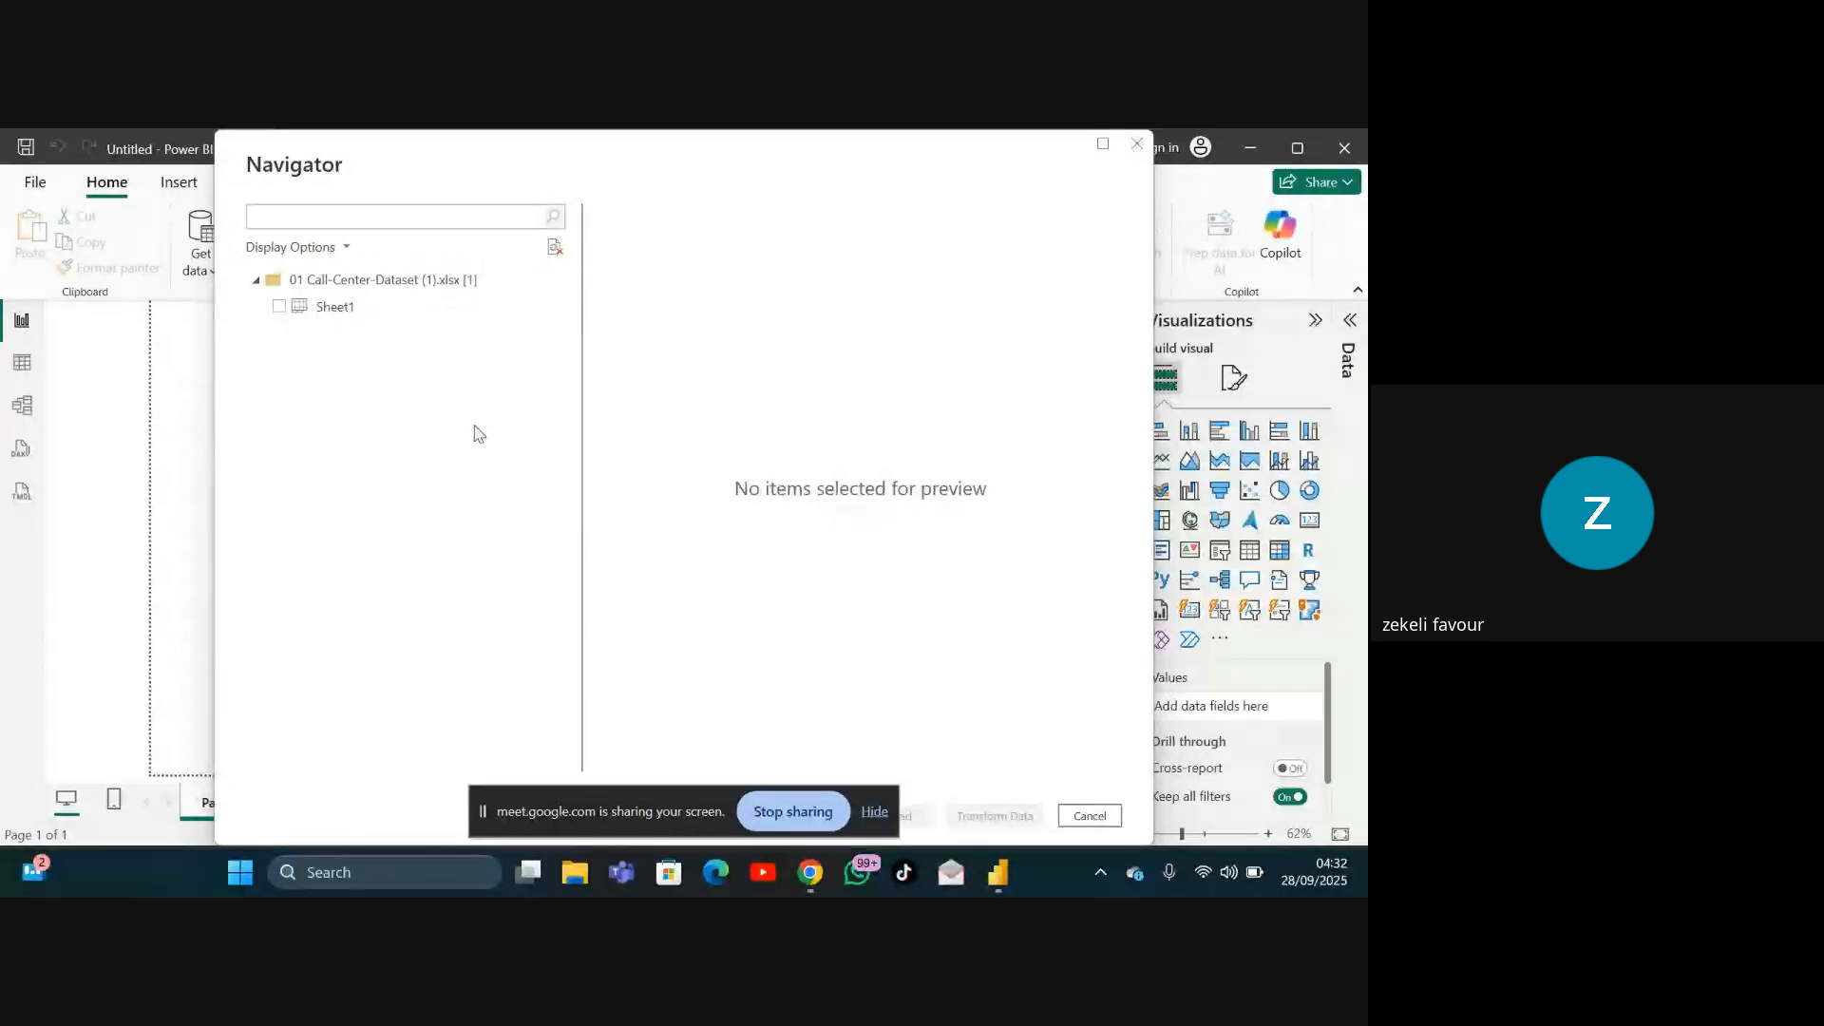
Step: Select Sheet1 in the Navigator and open it for transformation in Power Query Editor
left_click(275, 314)
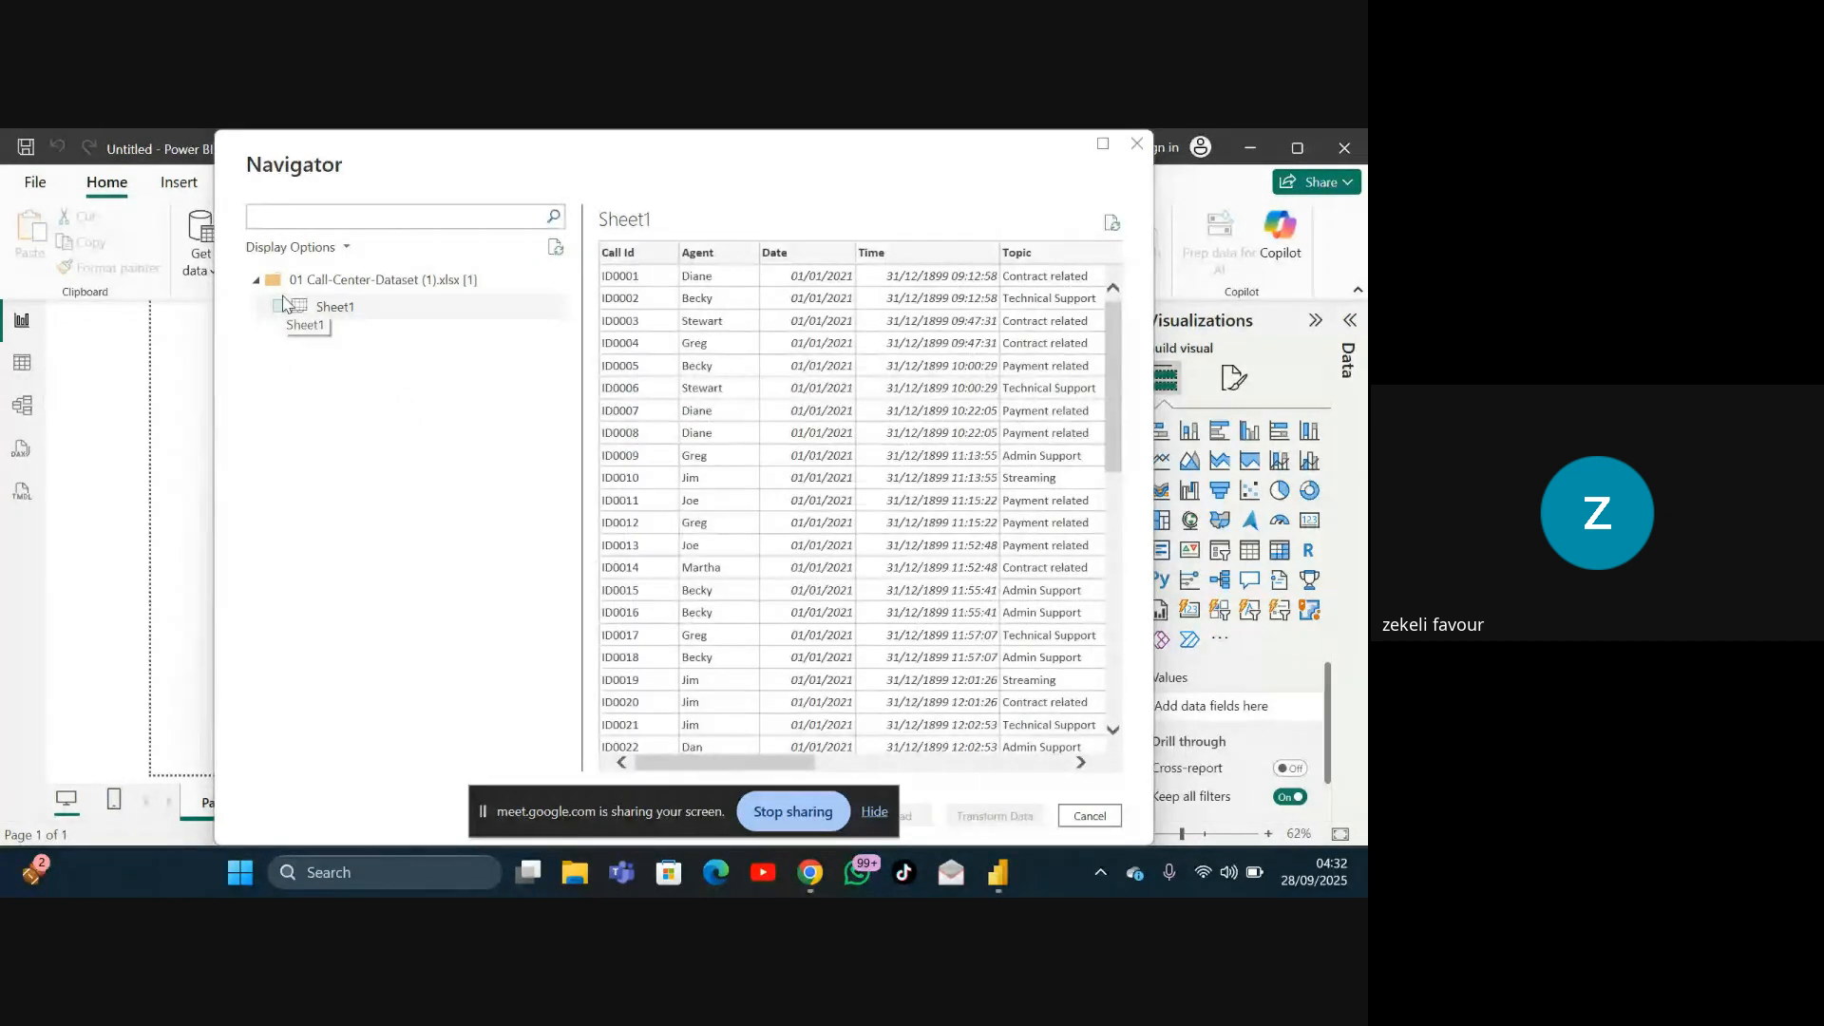
left_click(280, 306)
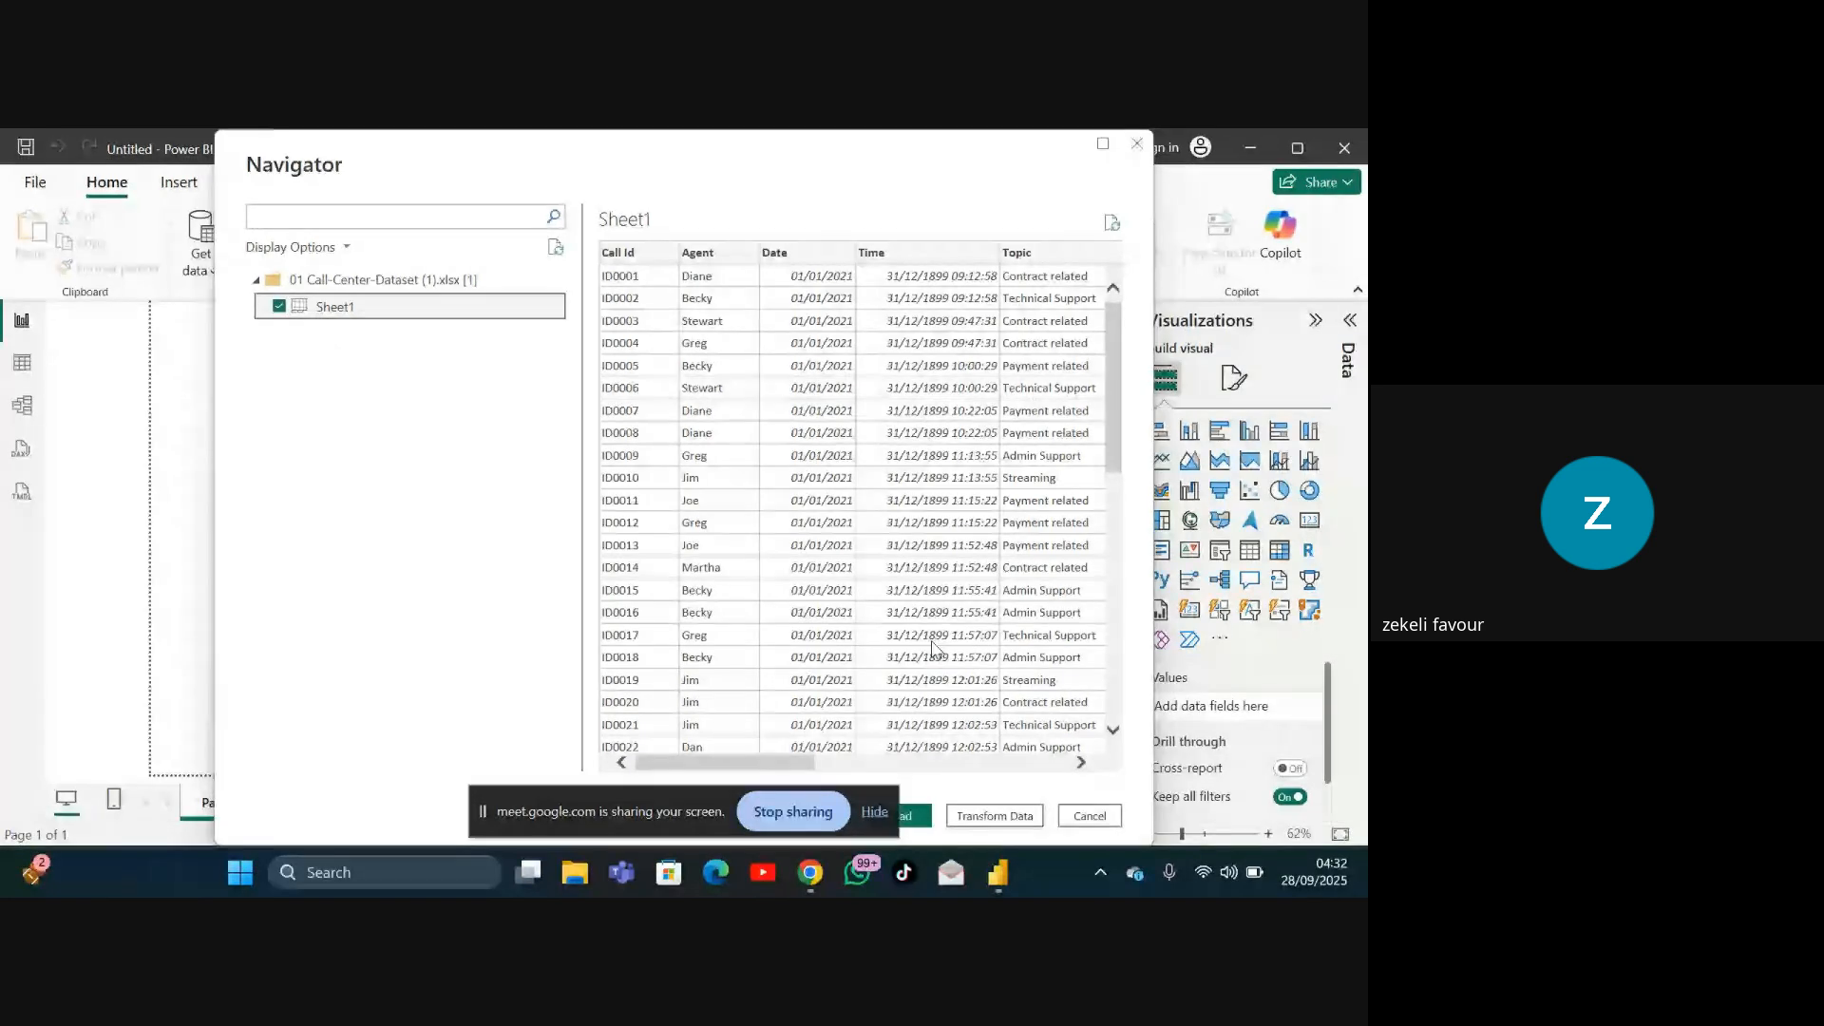
left_click(993, 811)
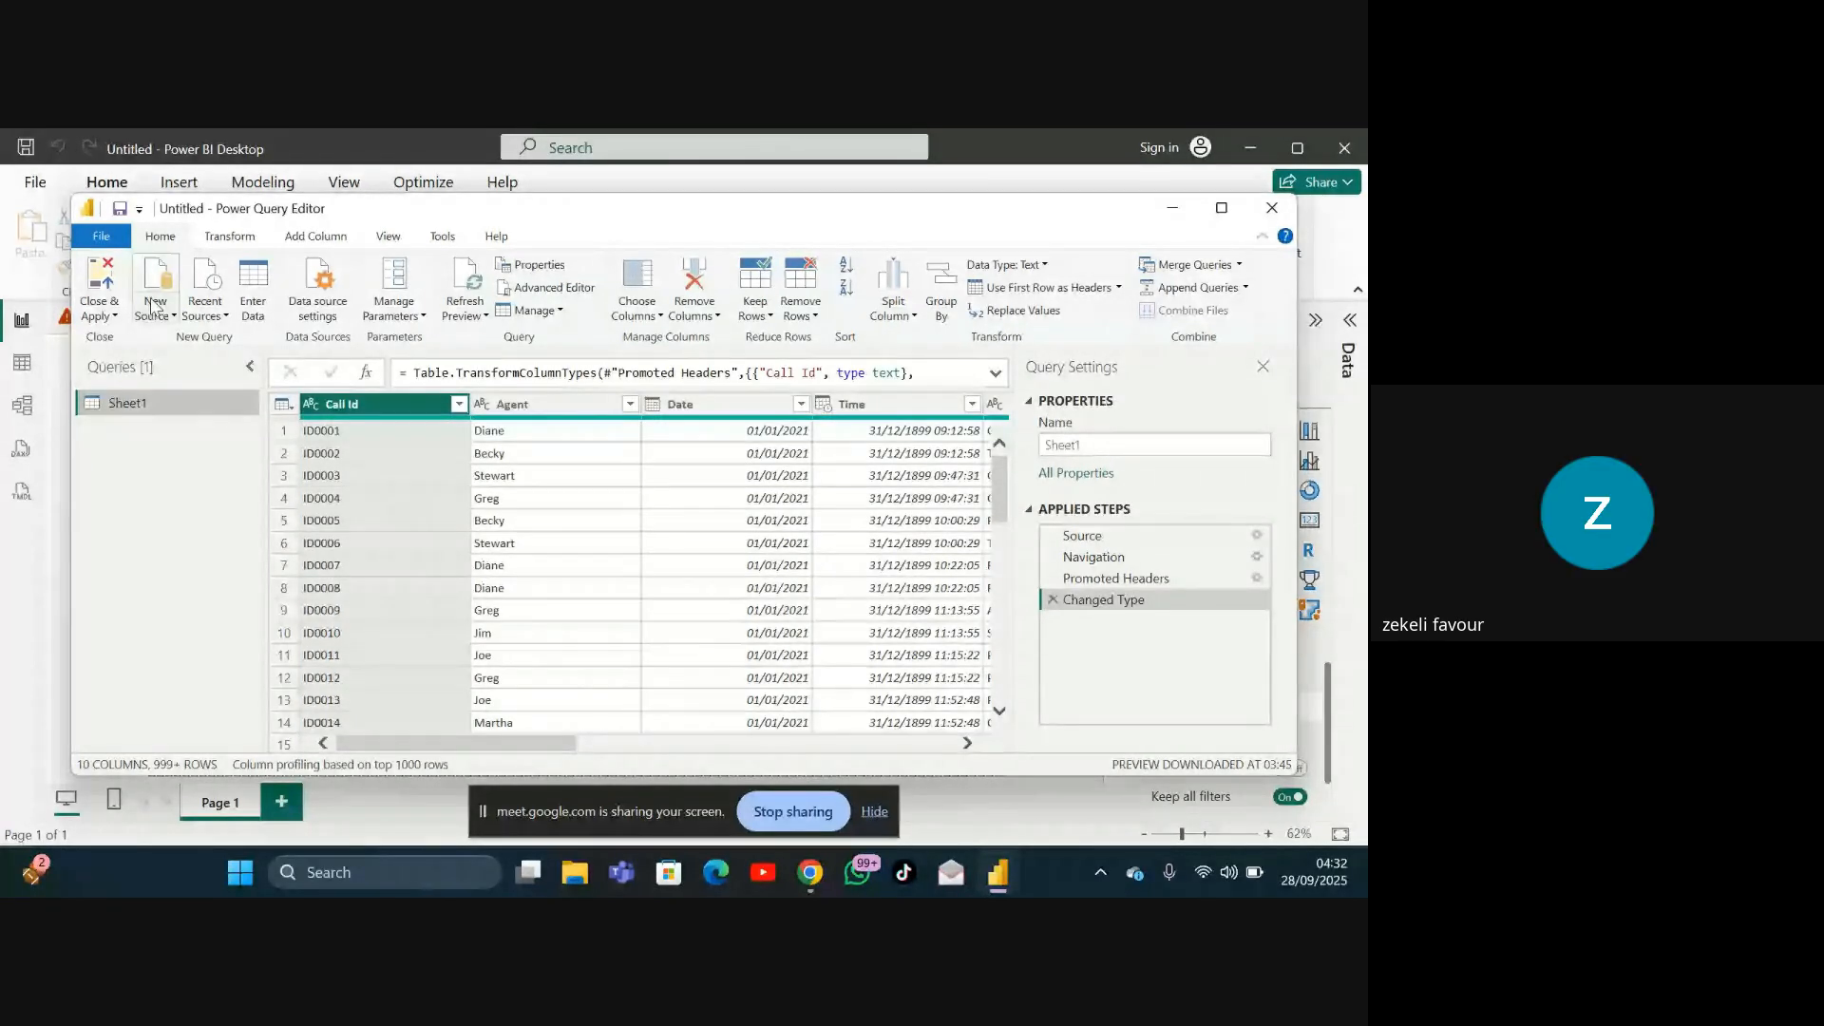
Step: Close the Power Query Editor and apply the query to load Sheet1 into the report
left_click(112, 316)
left_click(111, 321)
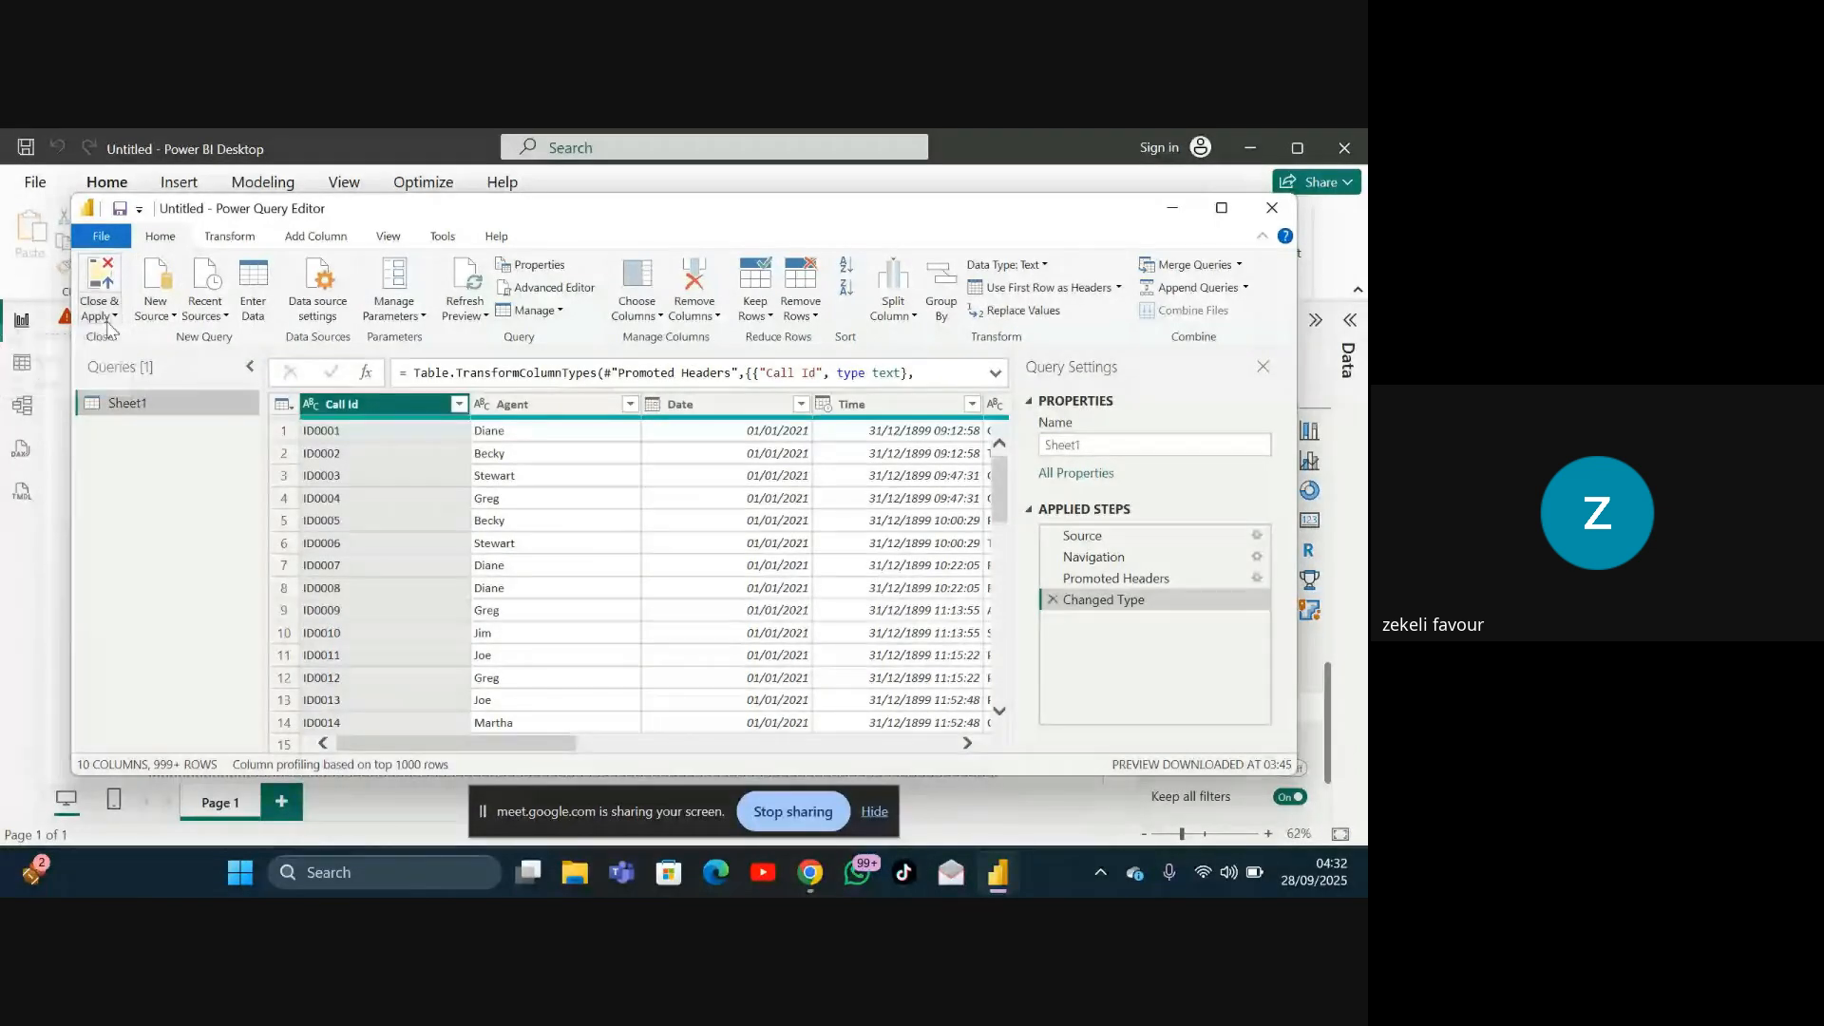
left_click(110, 323)
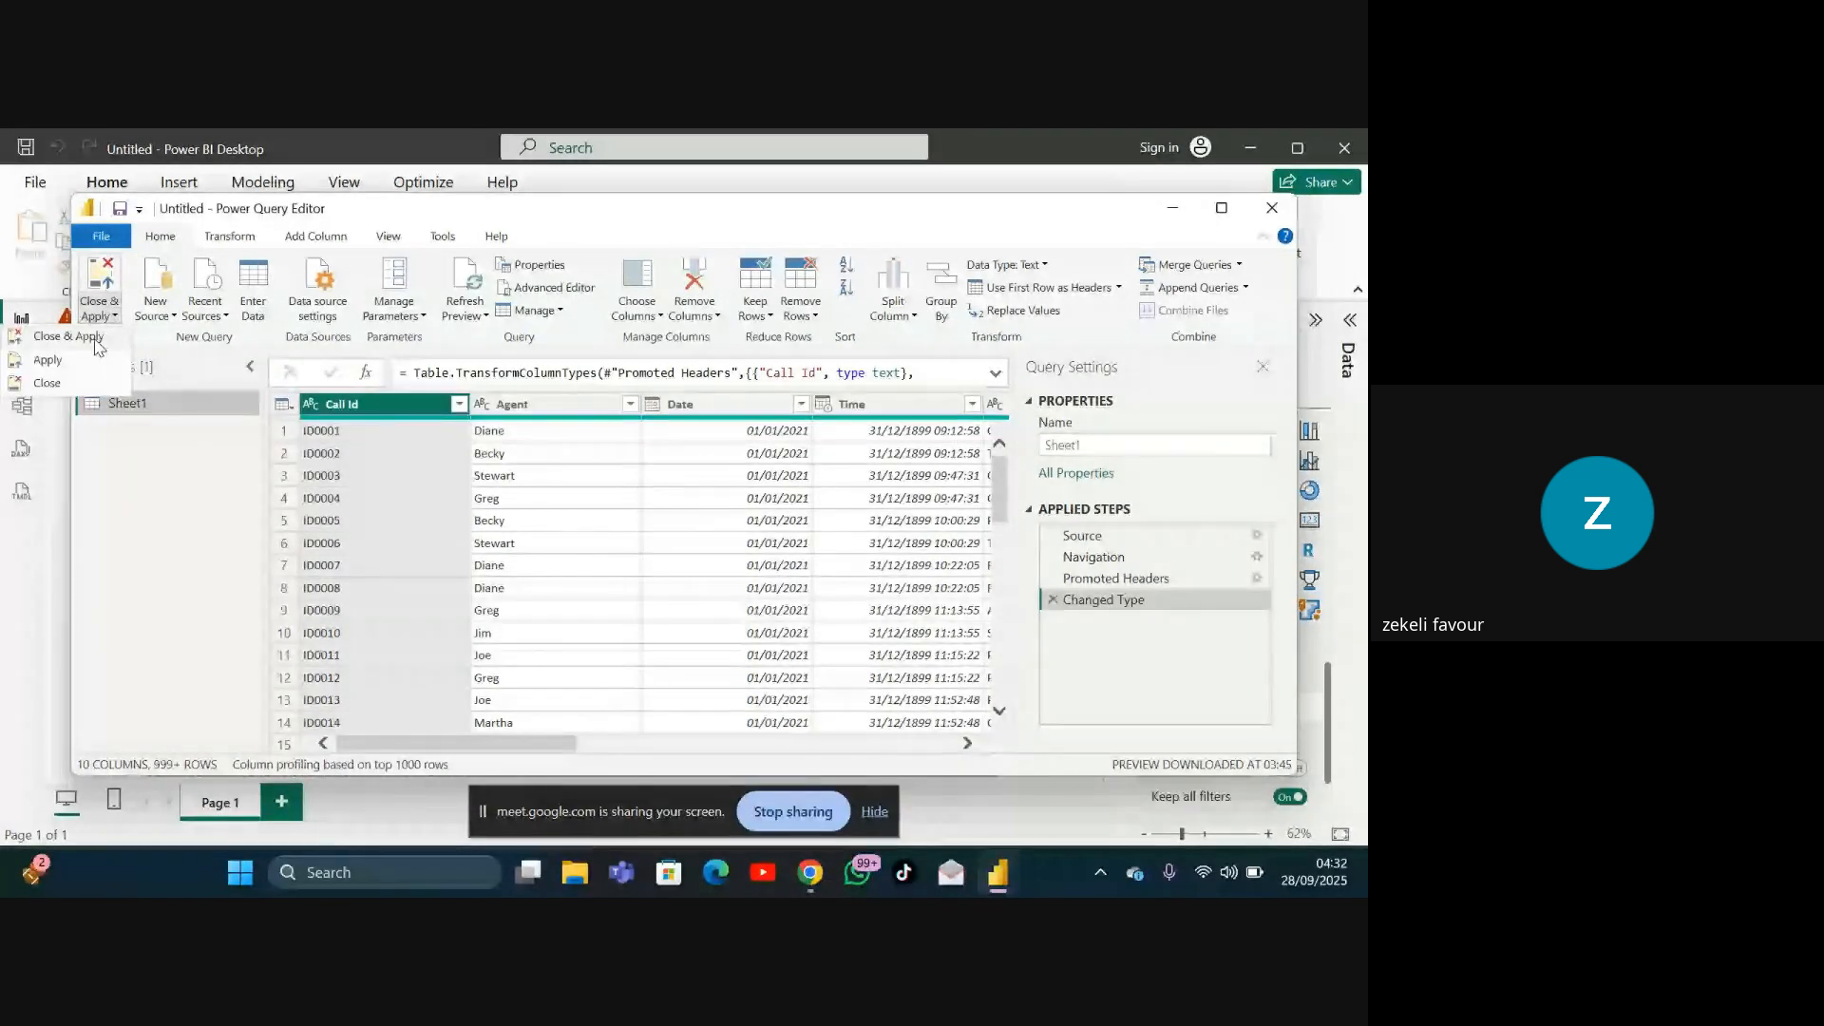
left_click(98, 347)
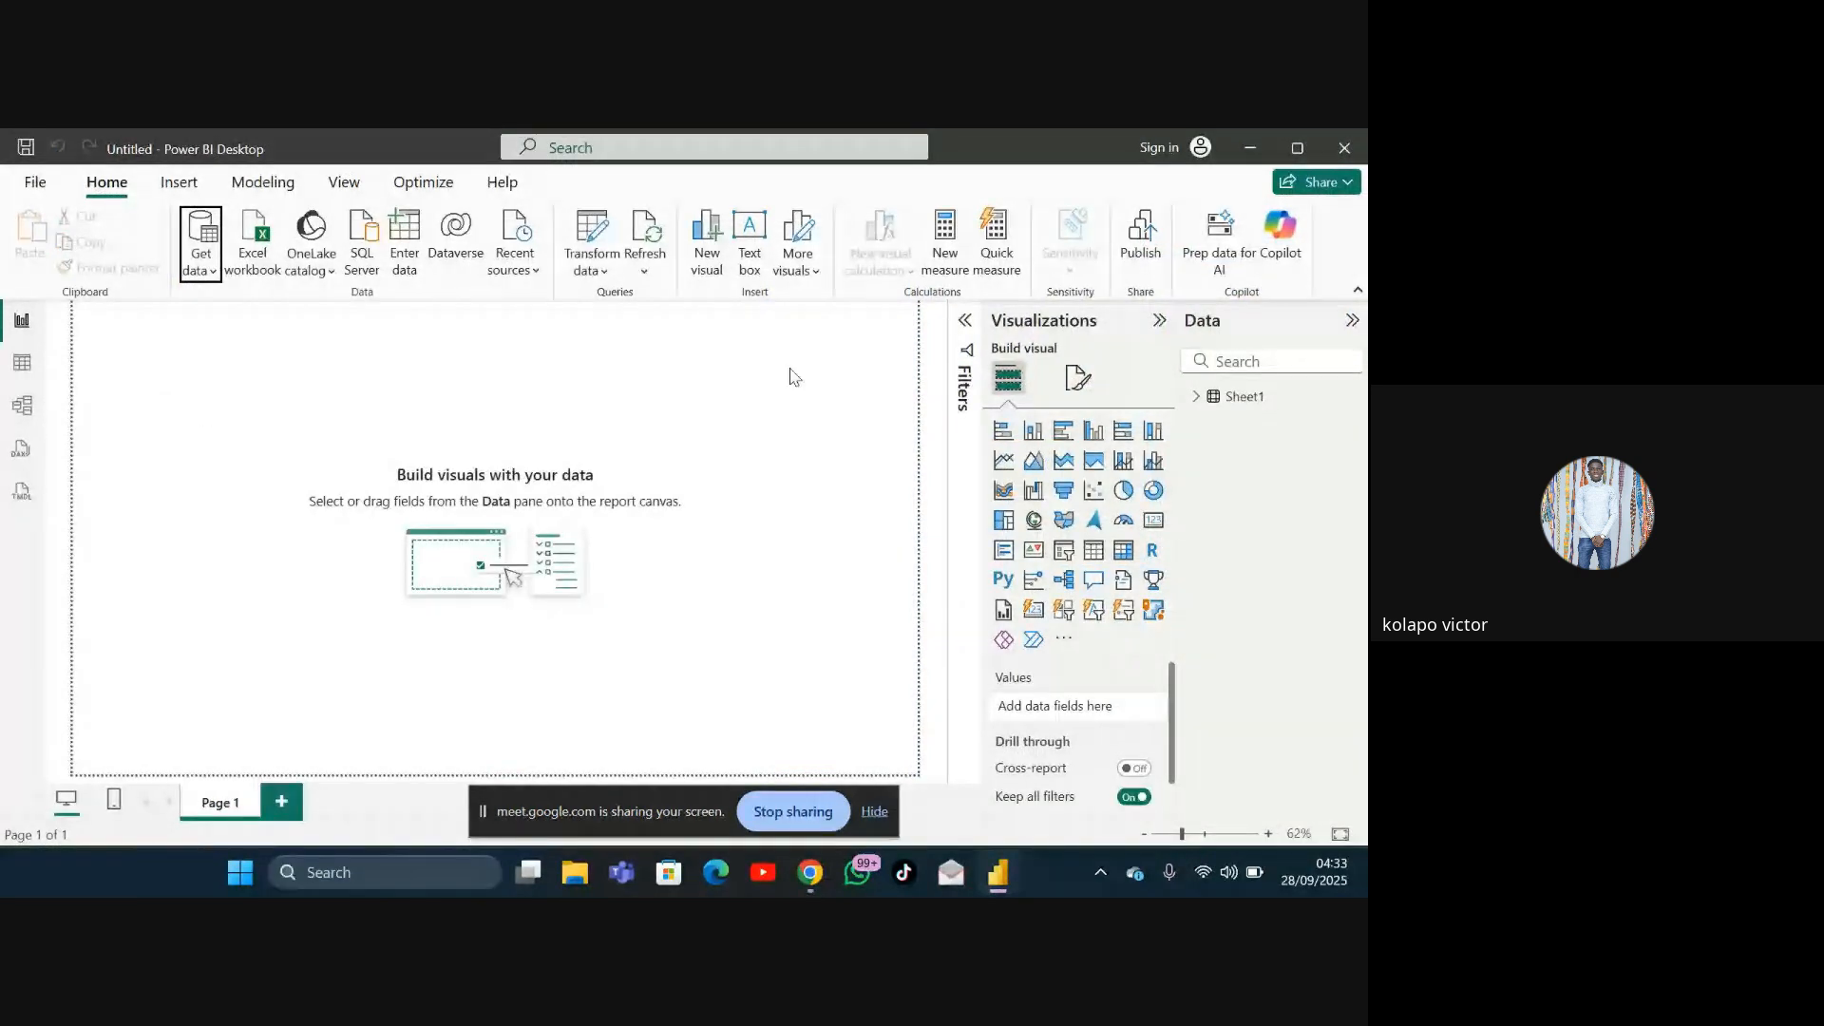
Step: Expand the Sheet1 table and add the Satisfaction rating field to create a column chart
left_click(1193, 398)
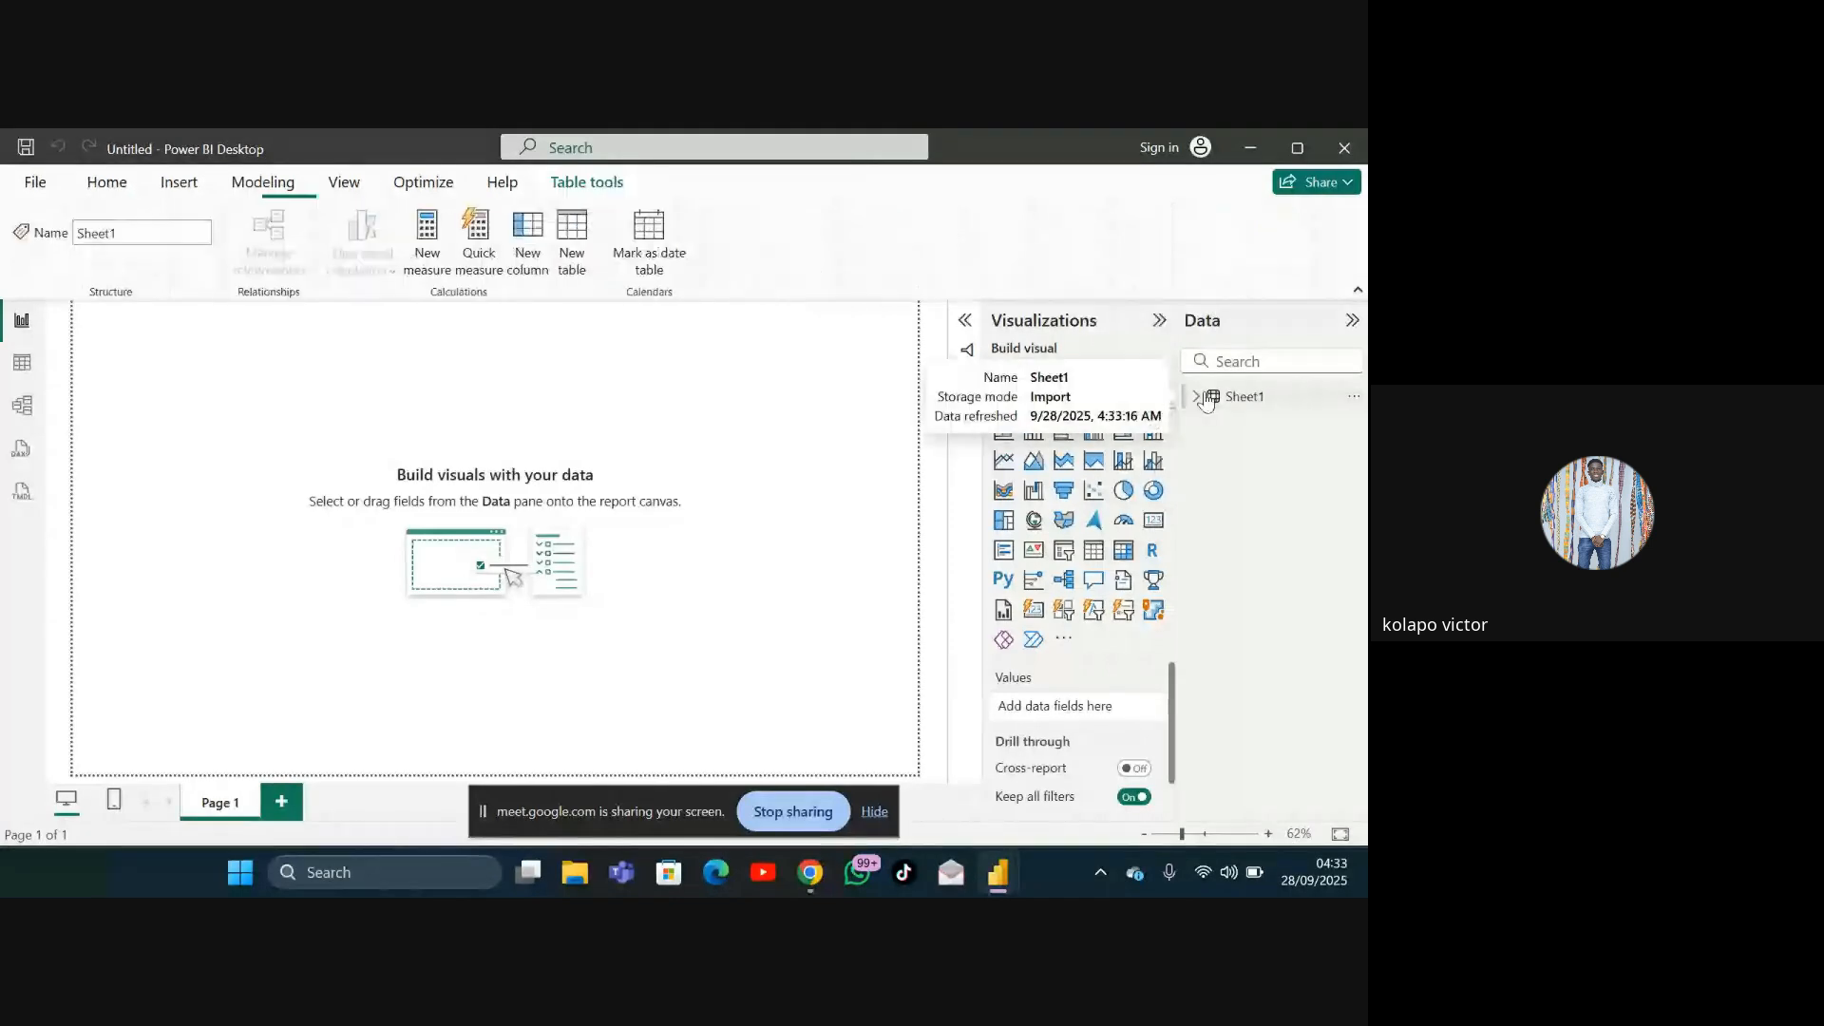
left_click(1193, 398)
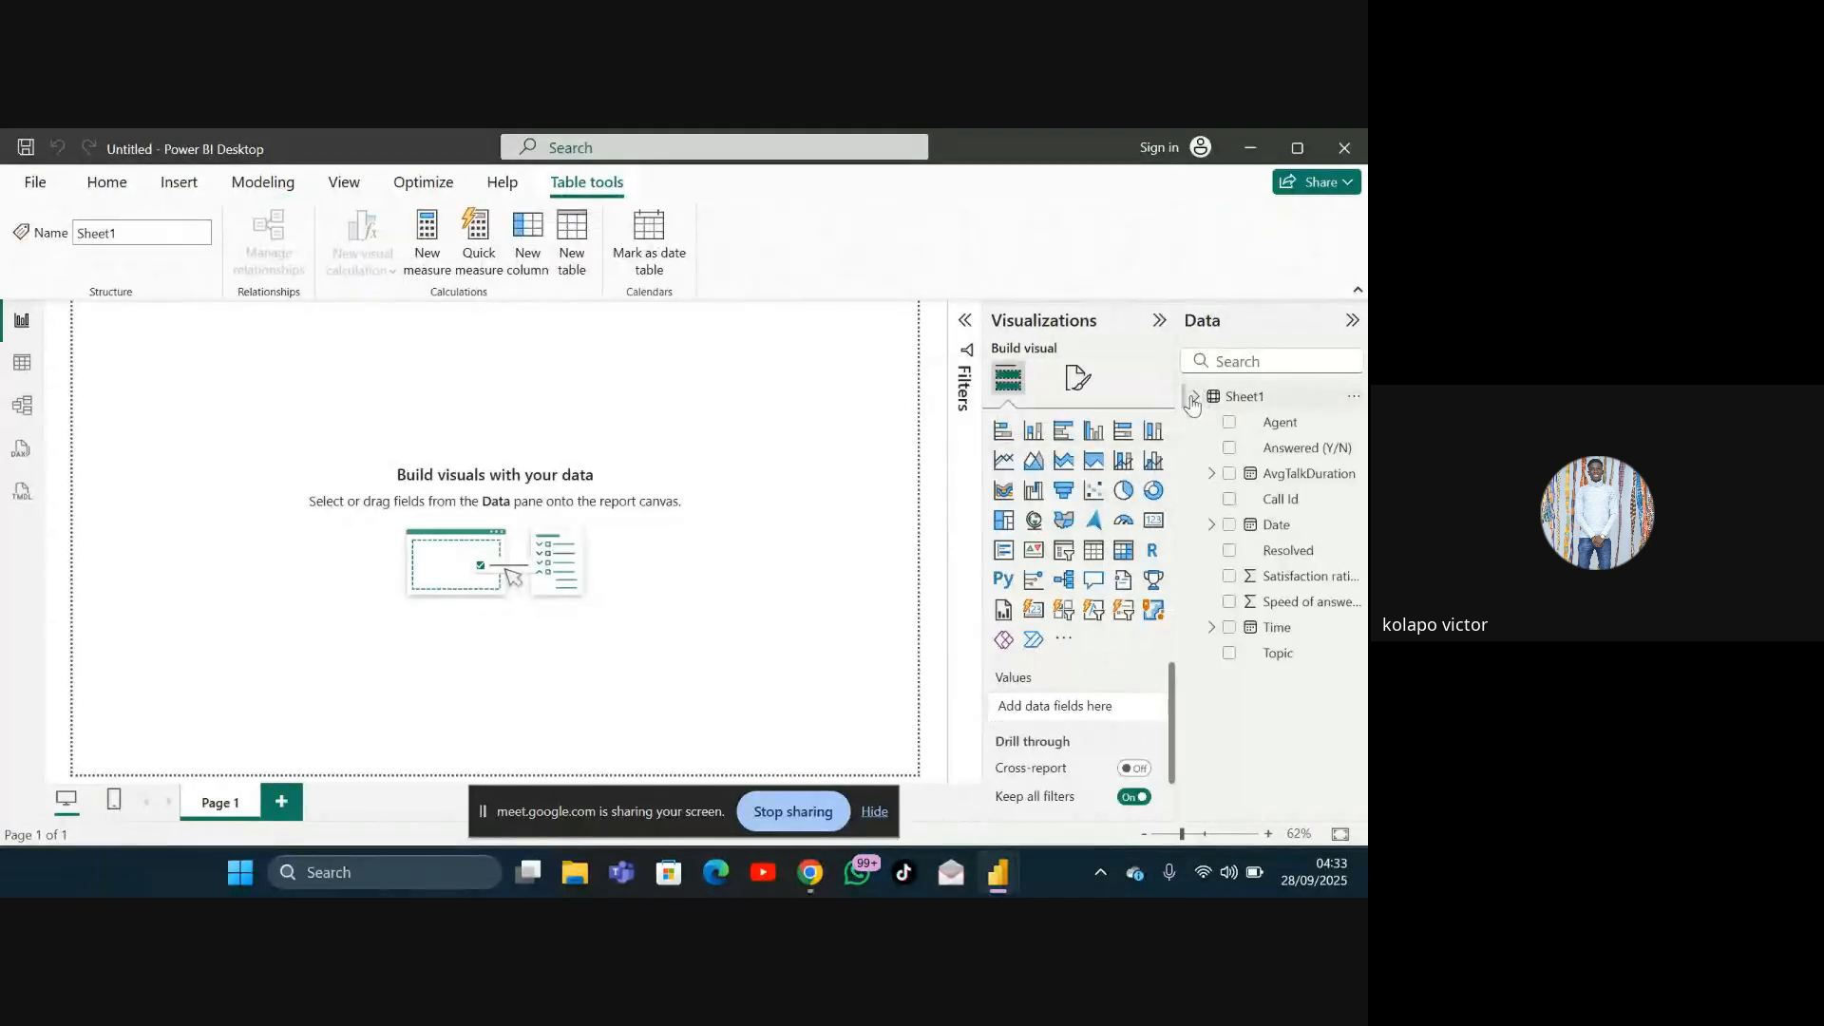
left_click(1229, 578)
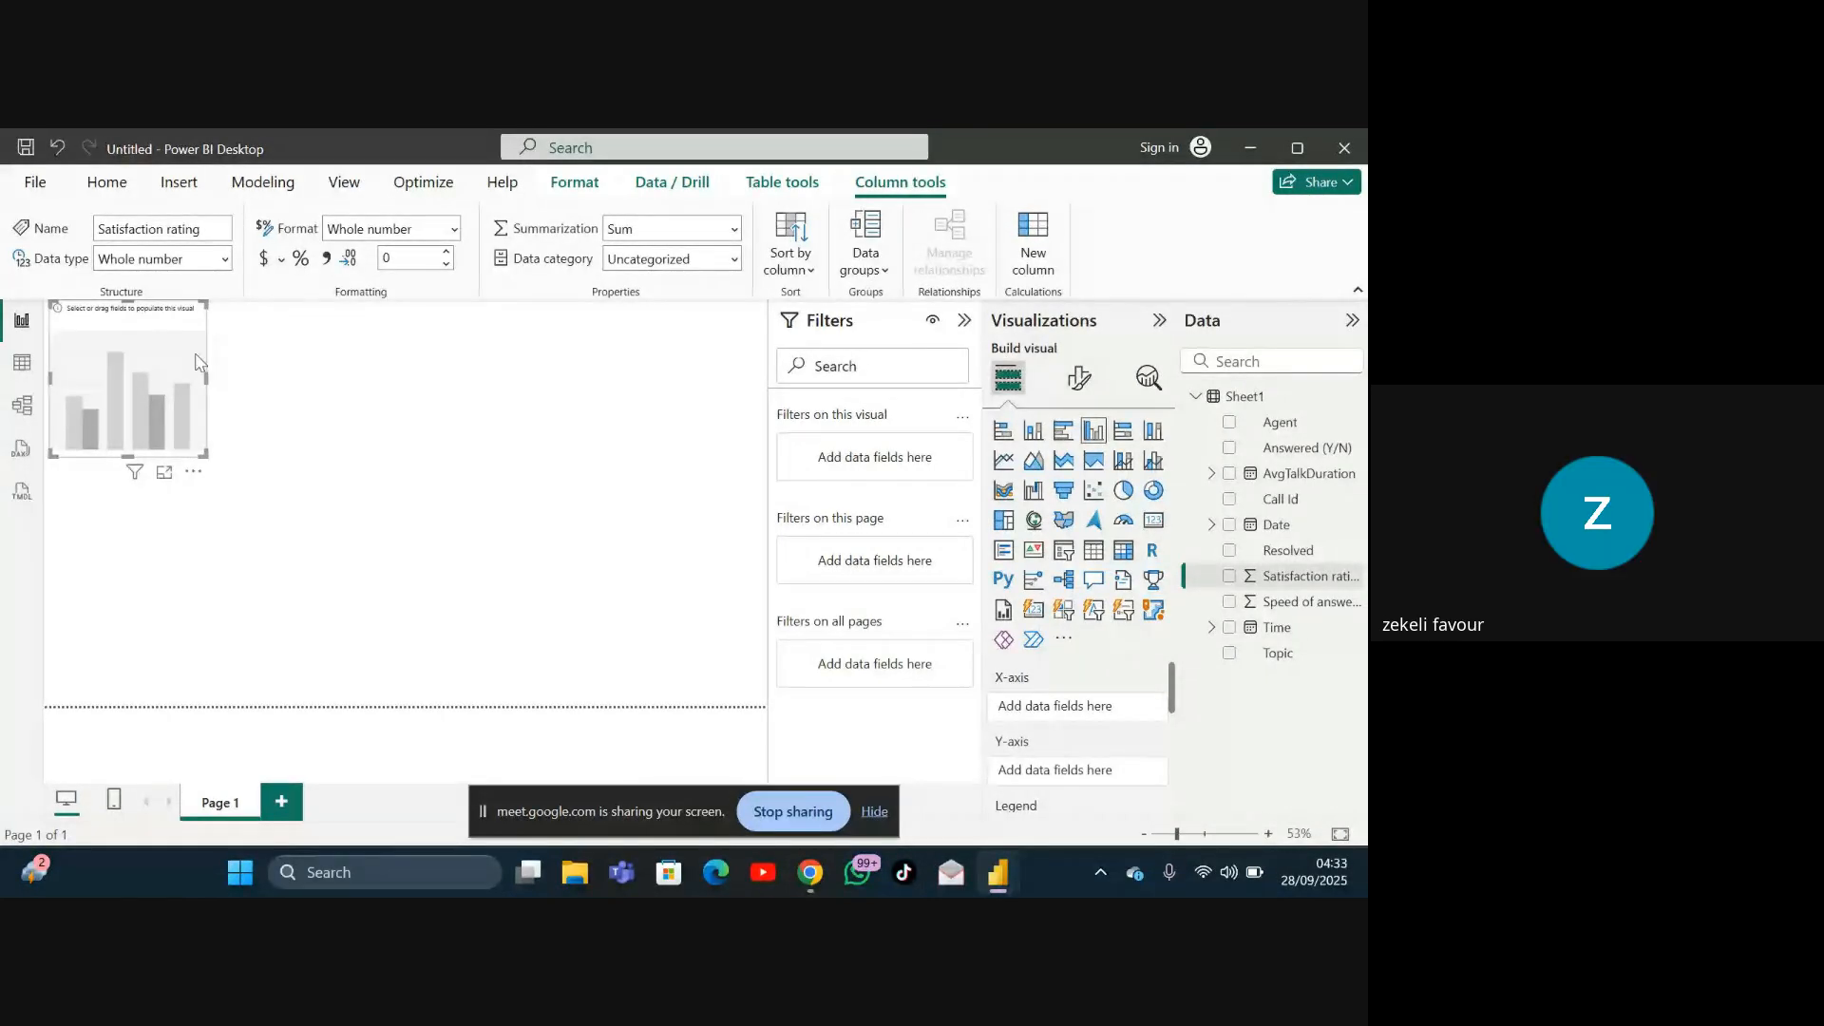
left_click(1228, 575)
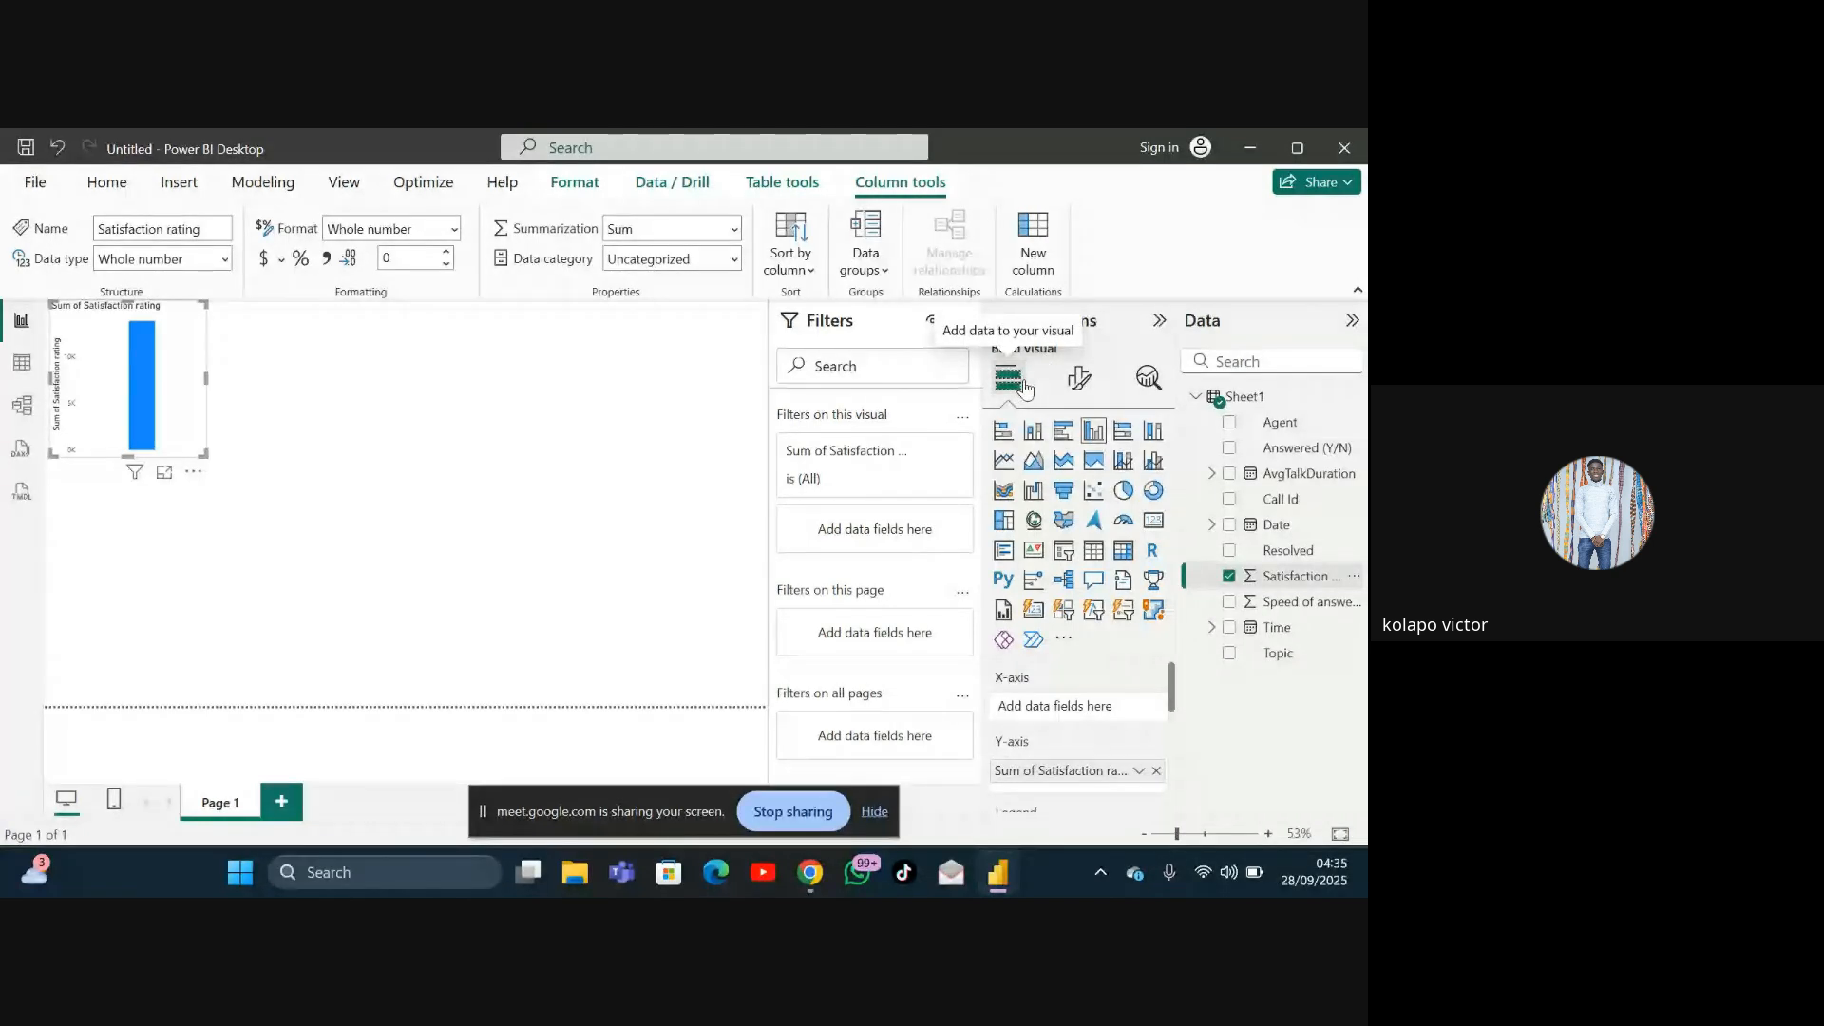
Step: Open the format options for the selected column chart
left_click(1092, 382)
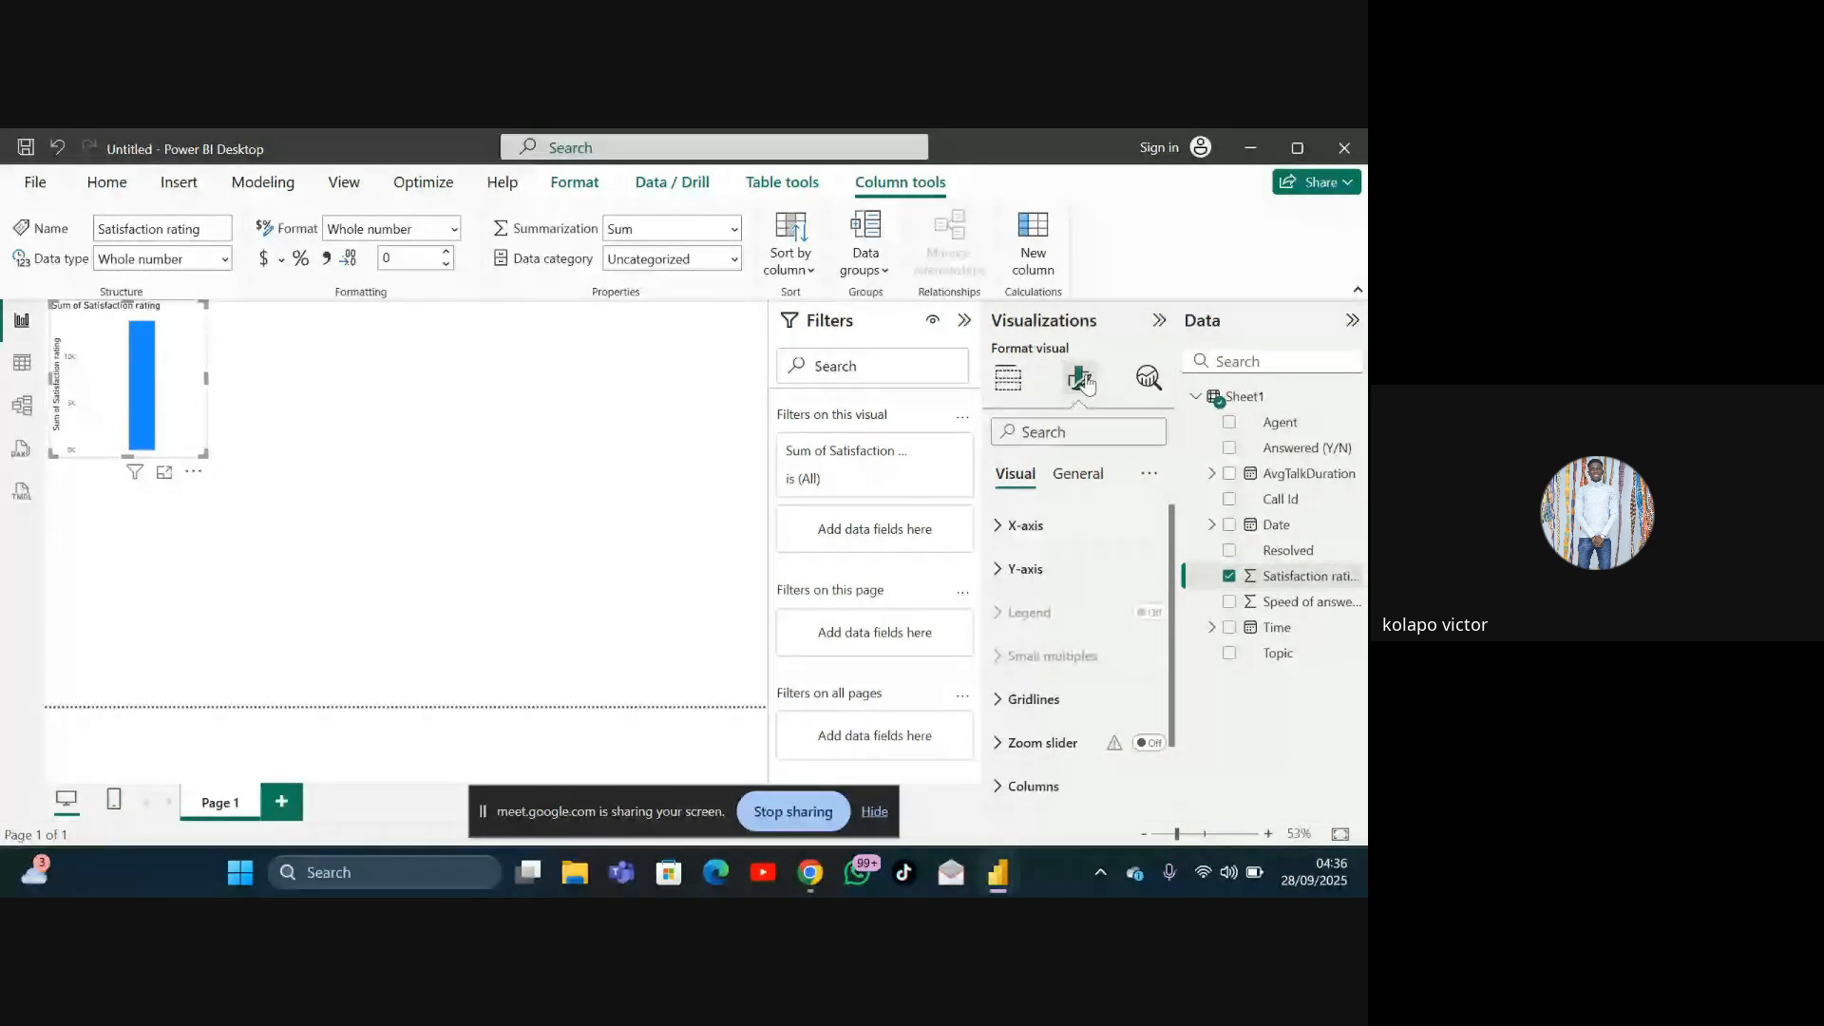
left_click(1083, 380)
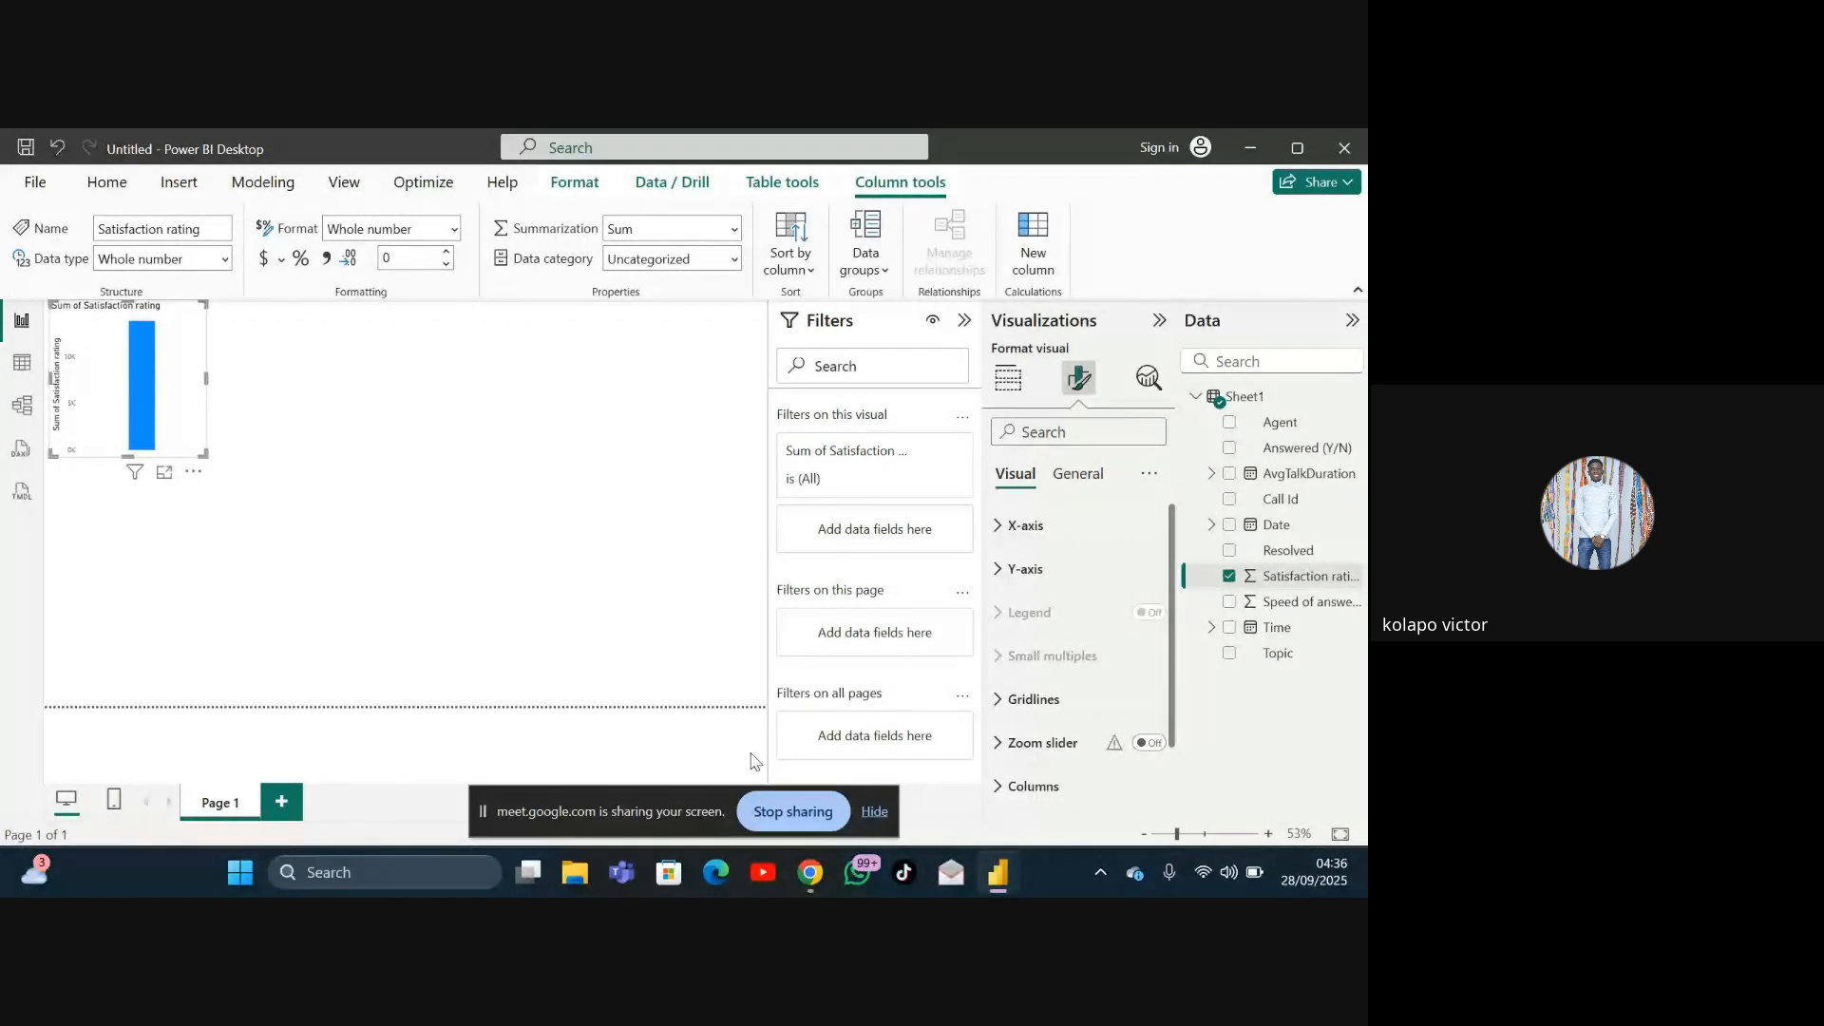
Step: Stop sharing the screen in the Google Meet call
mouse_move(825, 889)
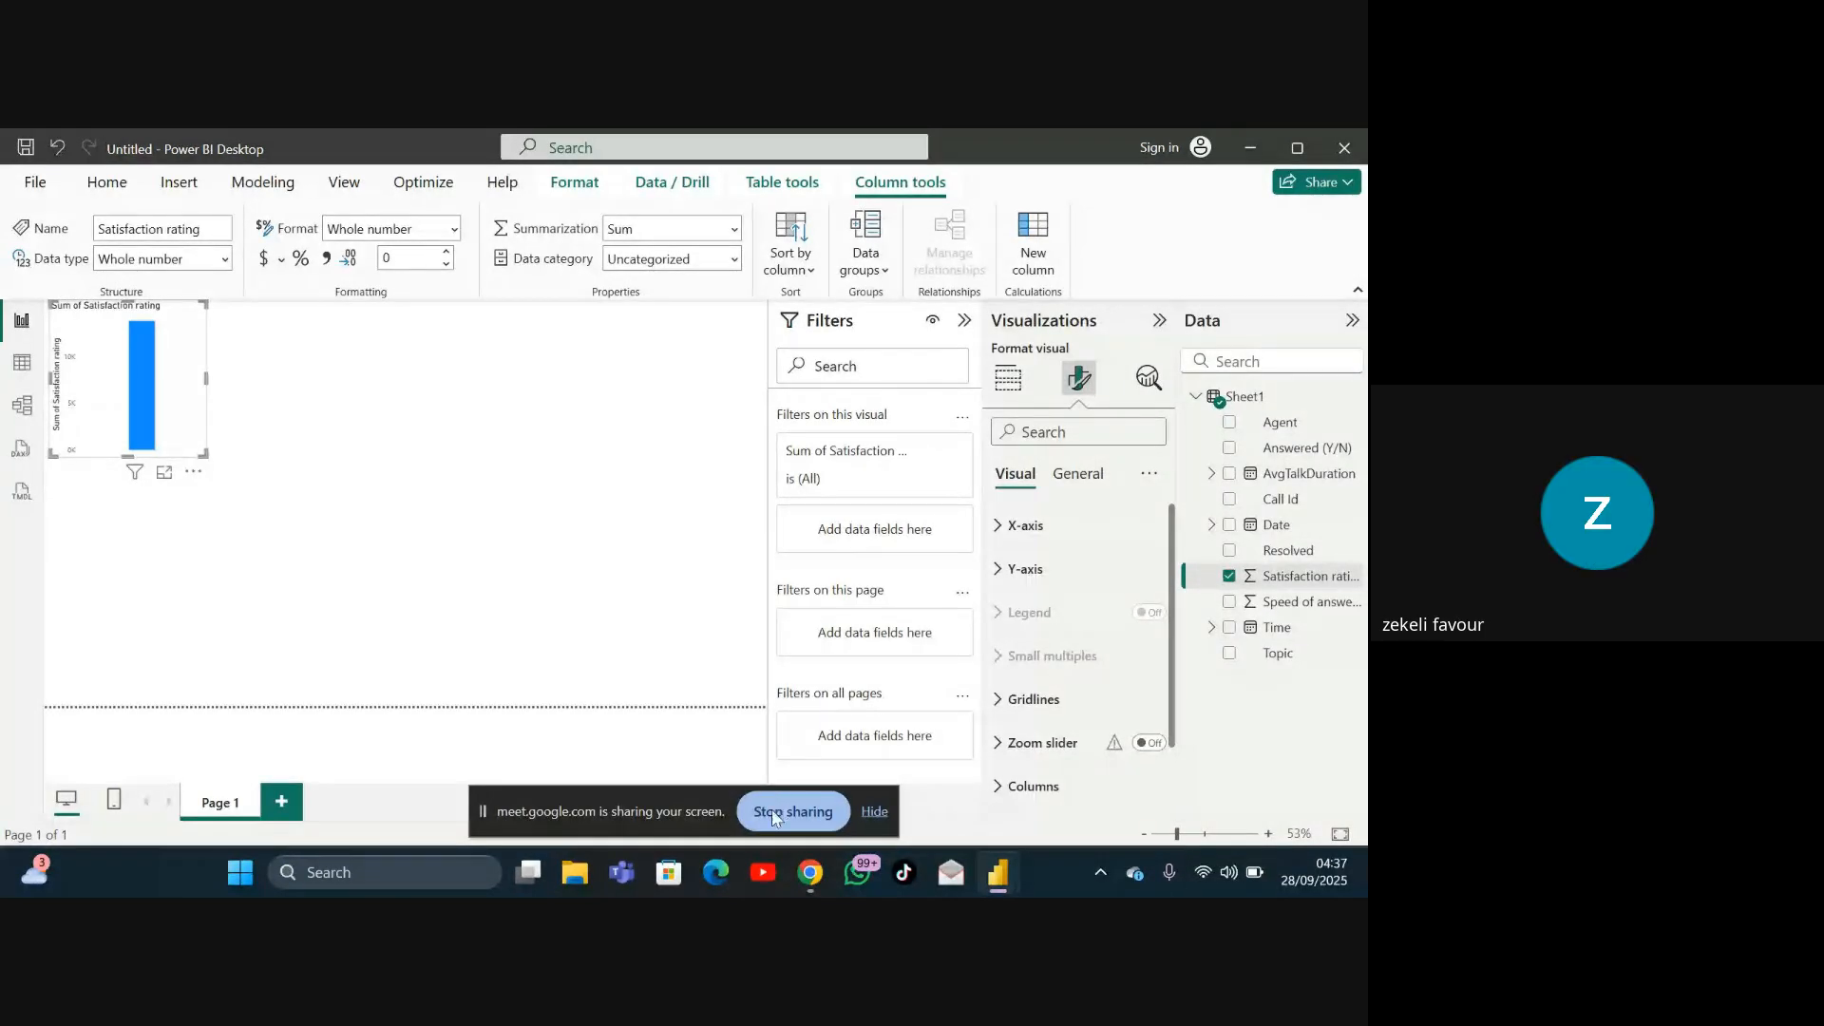
left_click(771, 810)
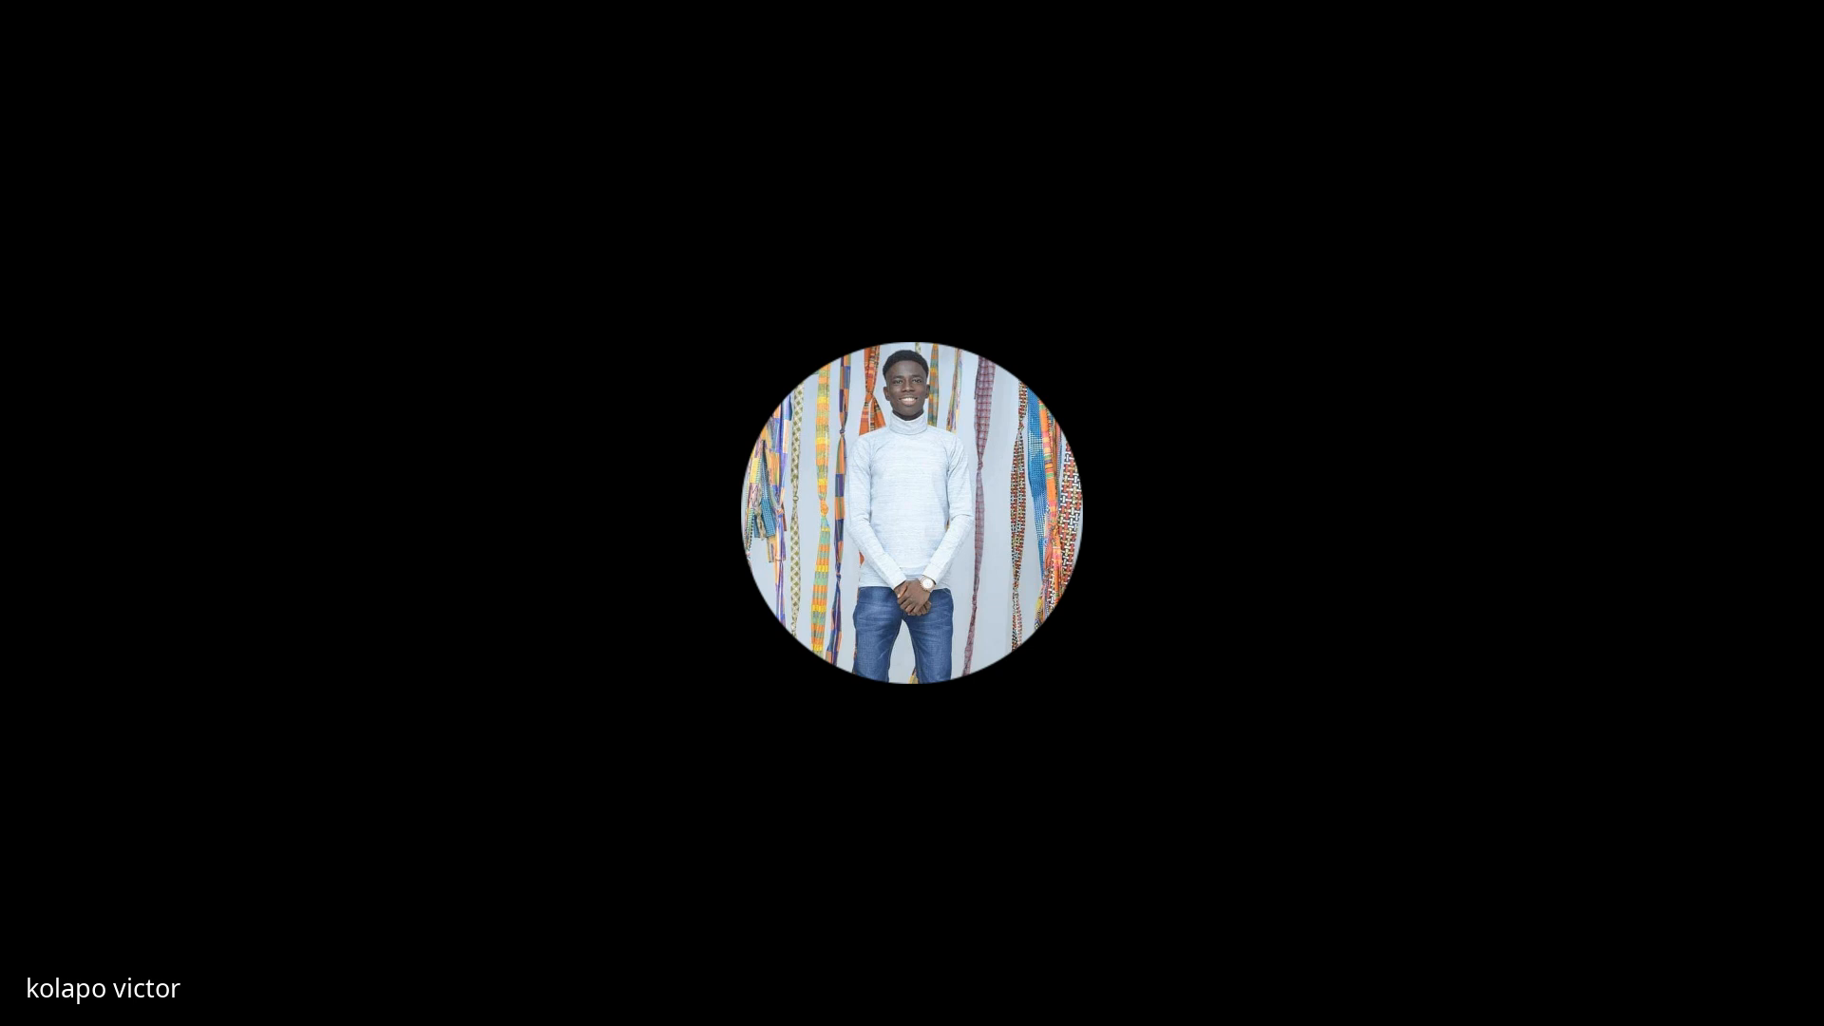